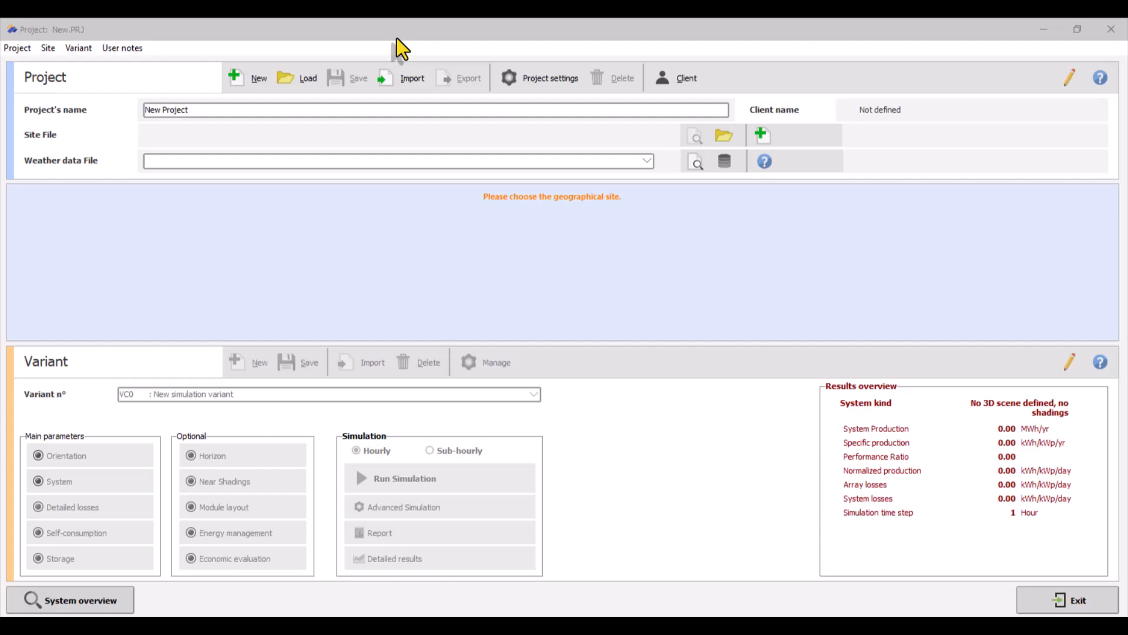
# Name the project "DOMED PV SYSTEM".
pyautogui.click(194, 108)
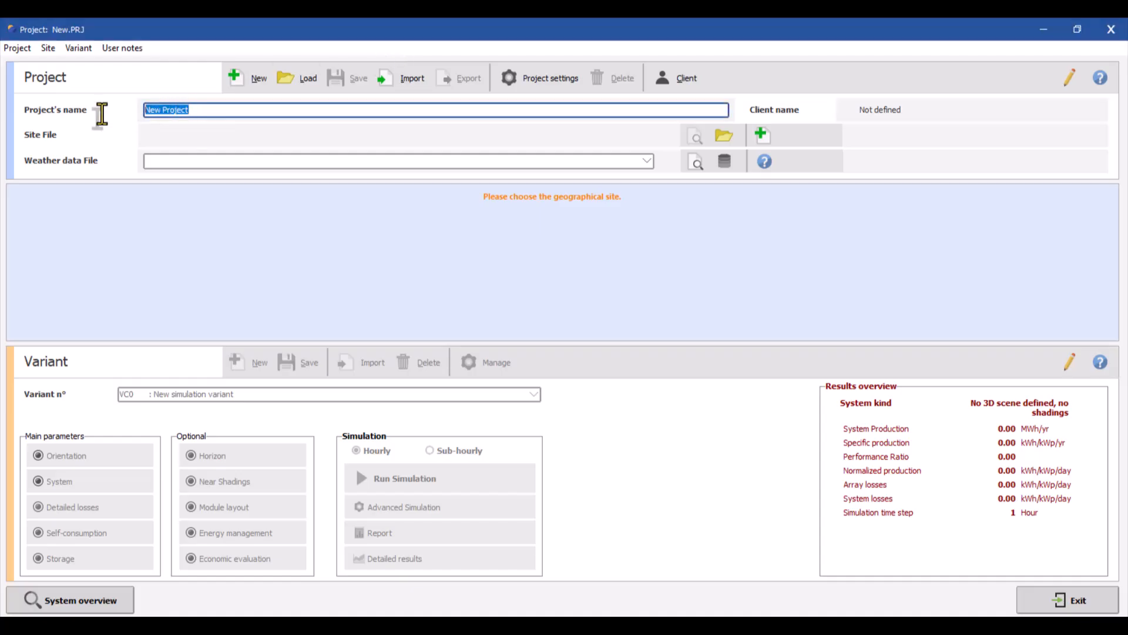
pyautogui.write('PV')
pyautogui.press('BackSpace')
pyautogui.press('BackSpace')
pyautogui.write('DOMED PV SYSTEM')
# Create a new geographical site at latitude 7.0692 and longitude -1.3760, and get its name and country from the coordinates.
pyautogui.click(762, 135)
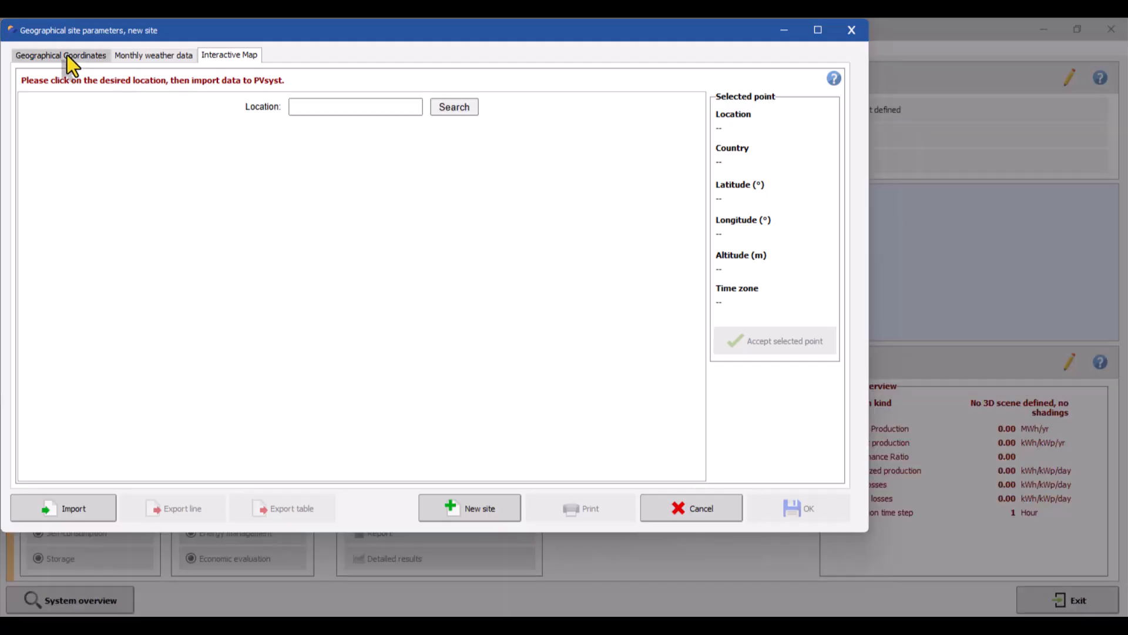
pyautogui.click(67, 54)
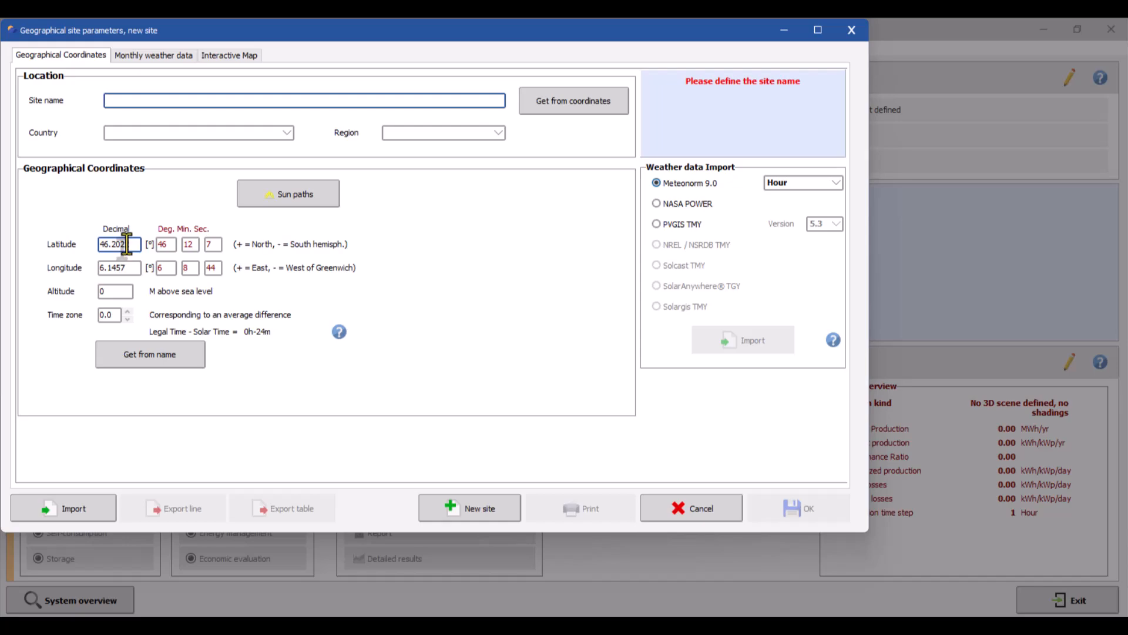
pyautogui.moveTo(127, 244); pyautogui.dragTo(76, 248)
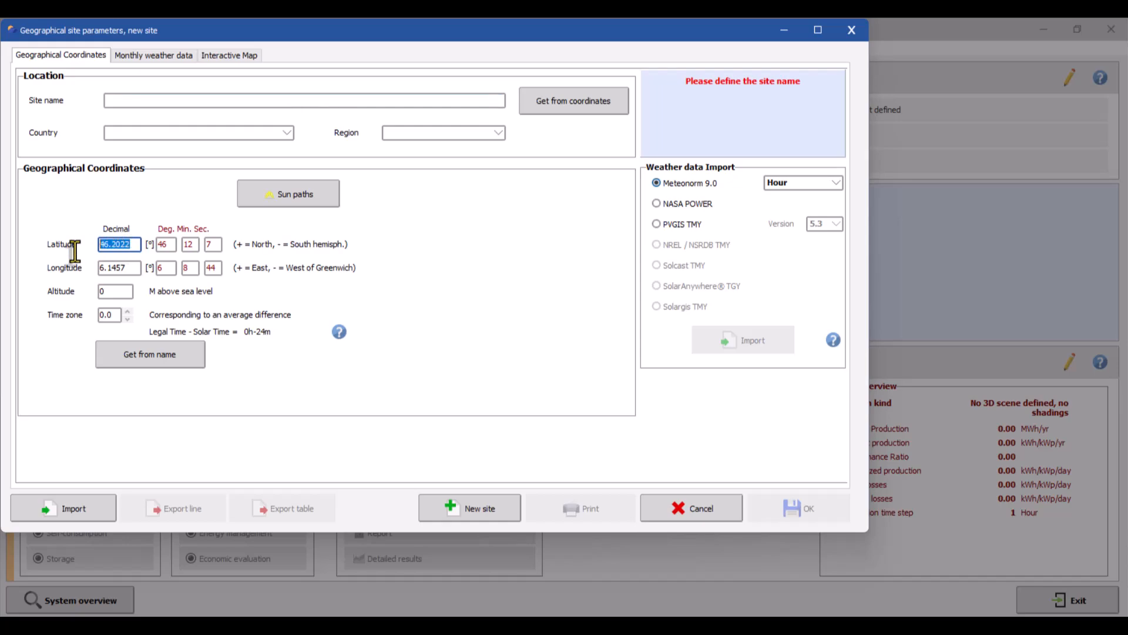
pyautogui.write('7.0692')
pyautogui.doubleClick(120, 268)
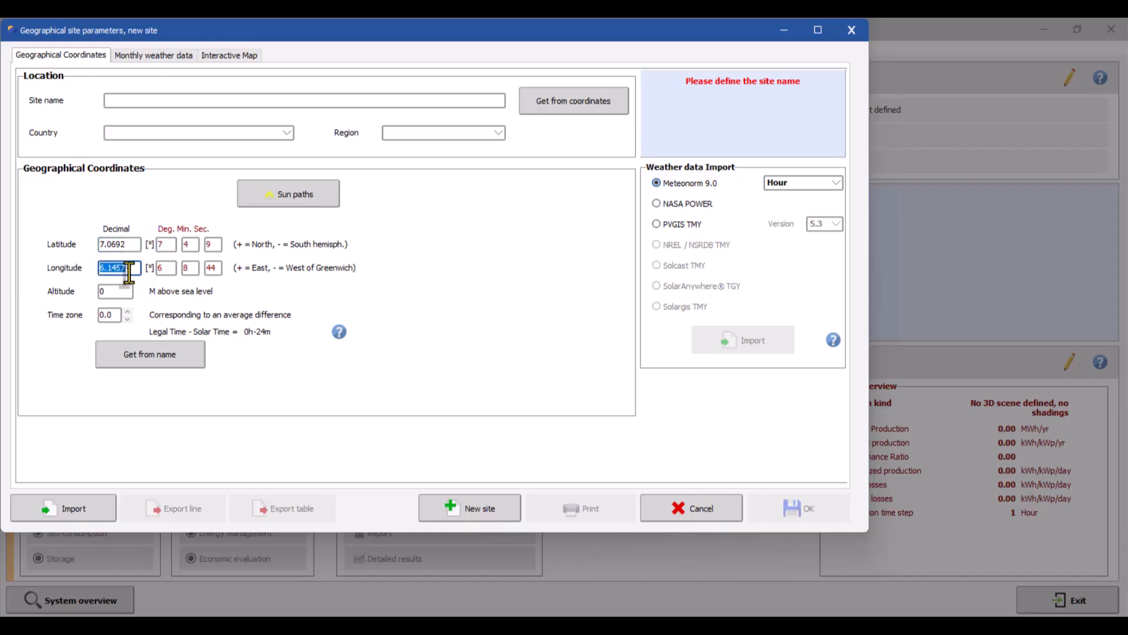
pyautogui.write('-1.3760')
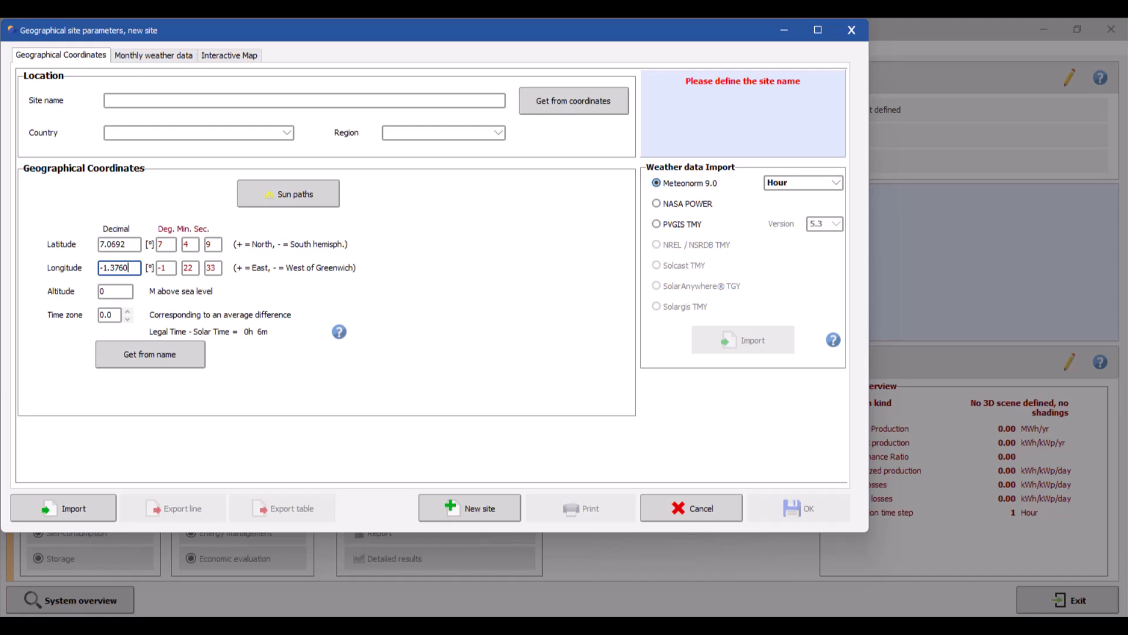
pyautogui.click(561, 101)
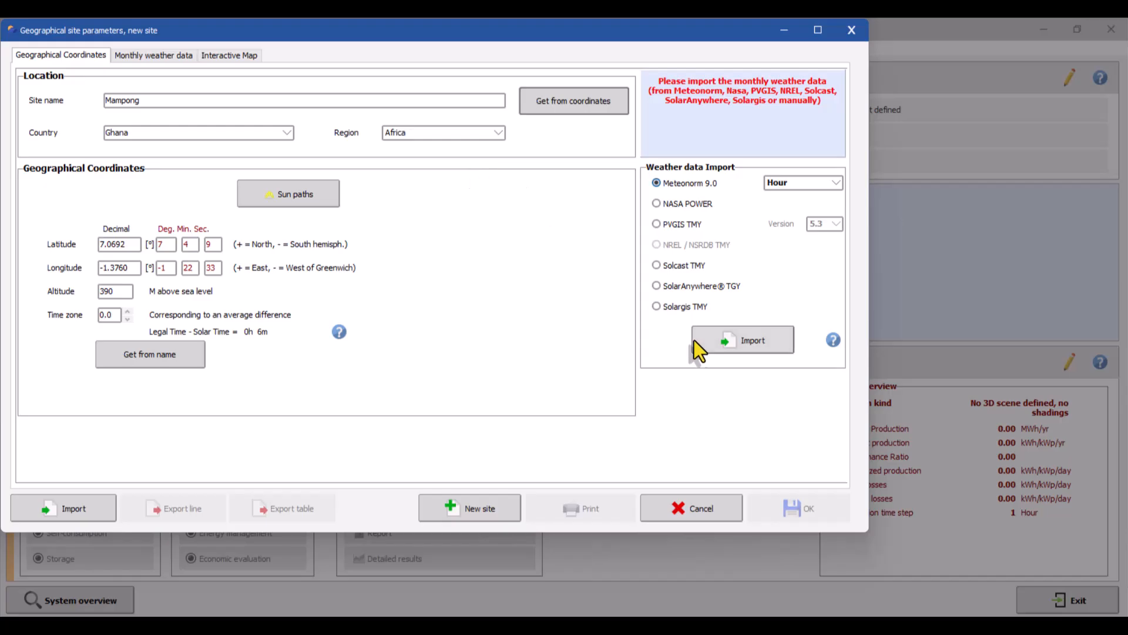
# Import hourly Meteonorm 9.0 weather data for the Mampong site and save the site, overwriting the existing file.
pyautogui.click(762, 342)
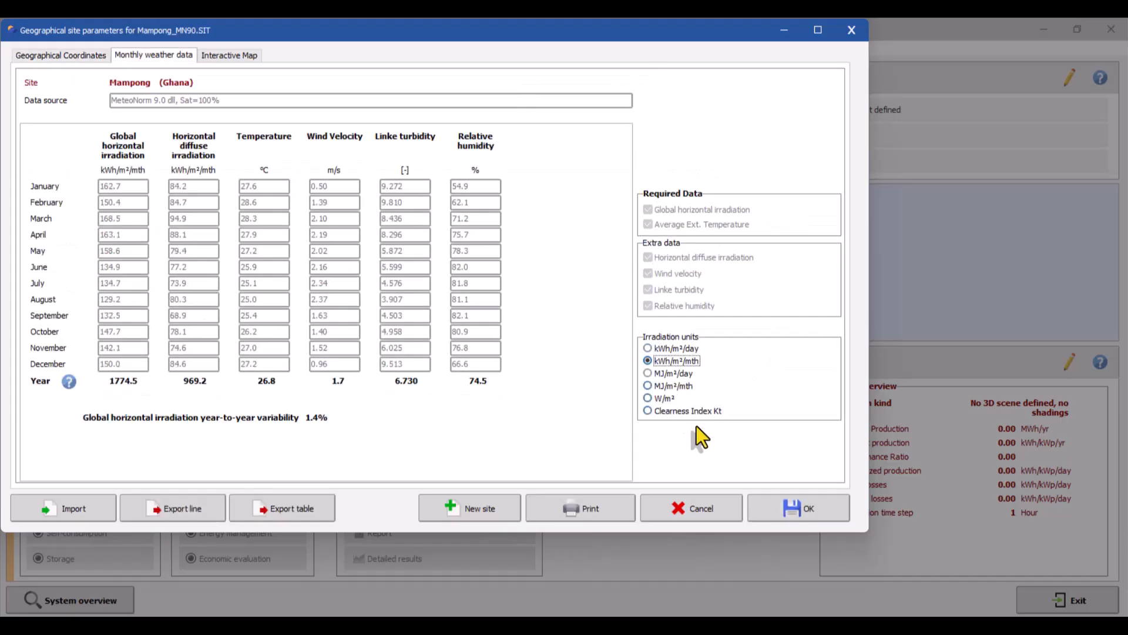
pyautogui.click(795, 510)
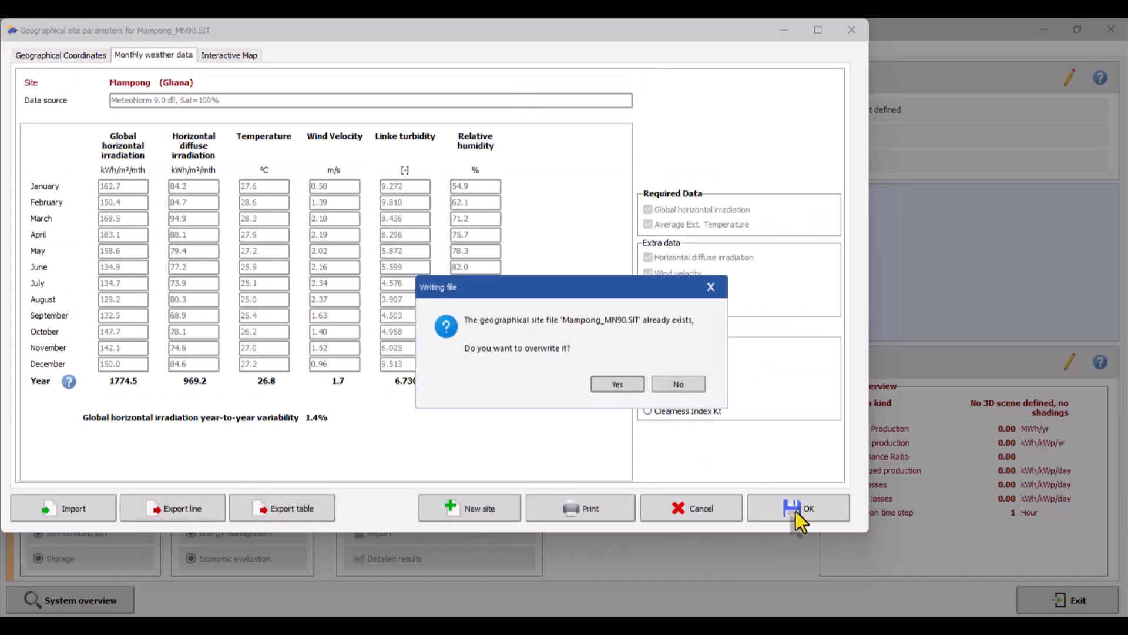
pyautogui.click(636, 386)
pyautogui.click(673, 379)
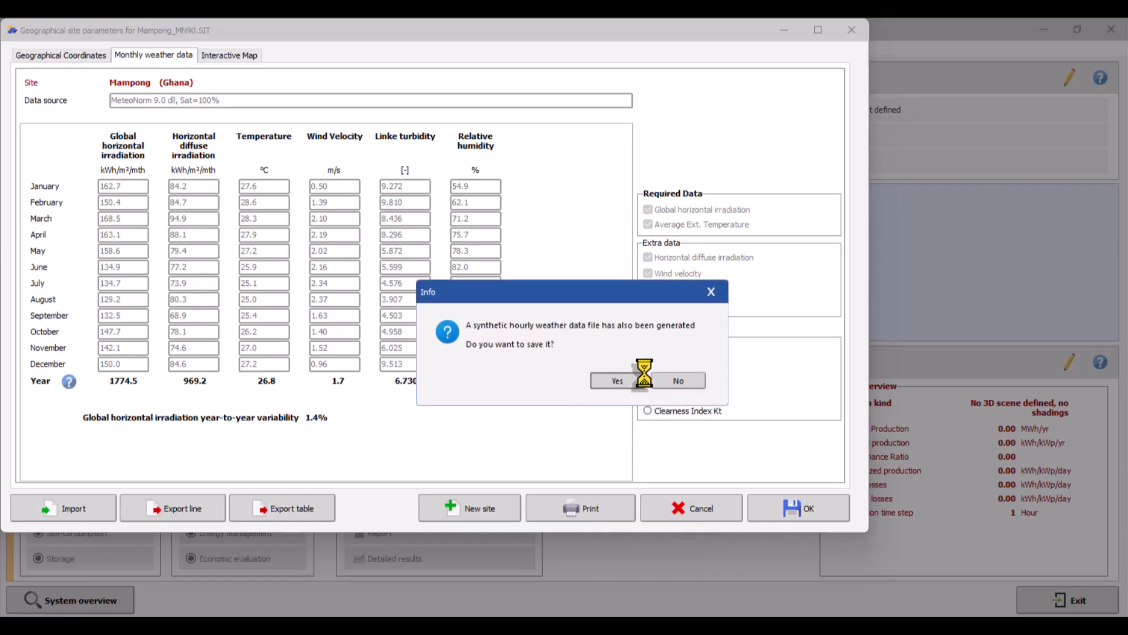
# Save the synthetic hourly weather data as Mampong_MN90_SYN and the project as DOMED PV SYSTEM_Project.
pyautogui.click(624, 383)
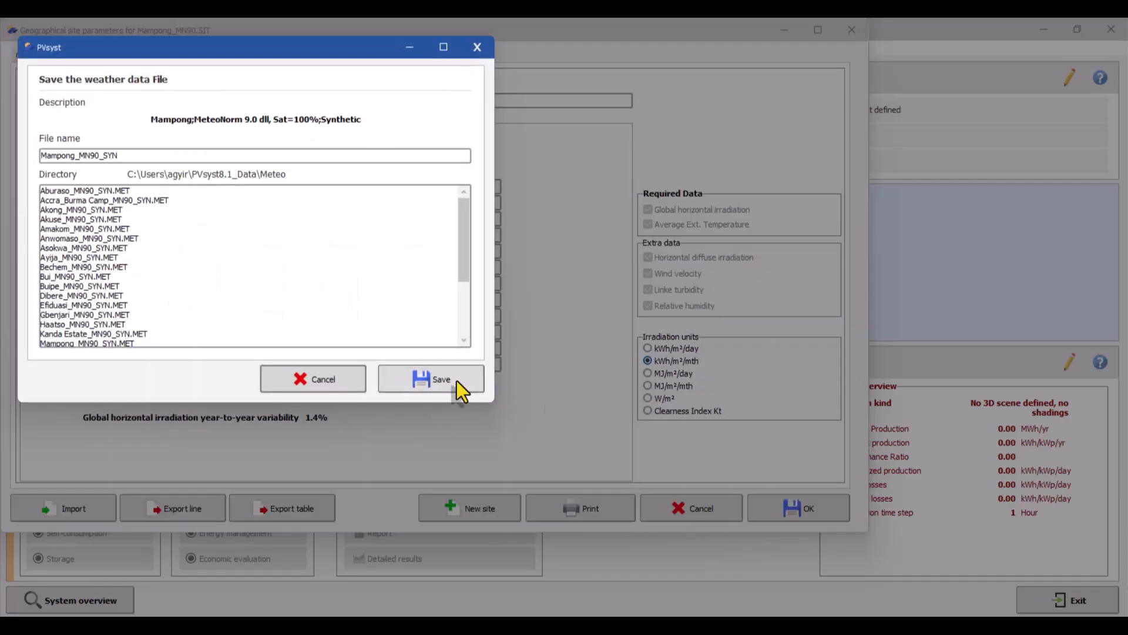
pyautogui.click(457, 380)
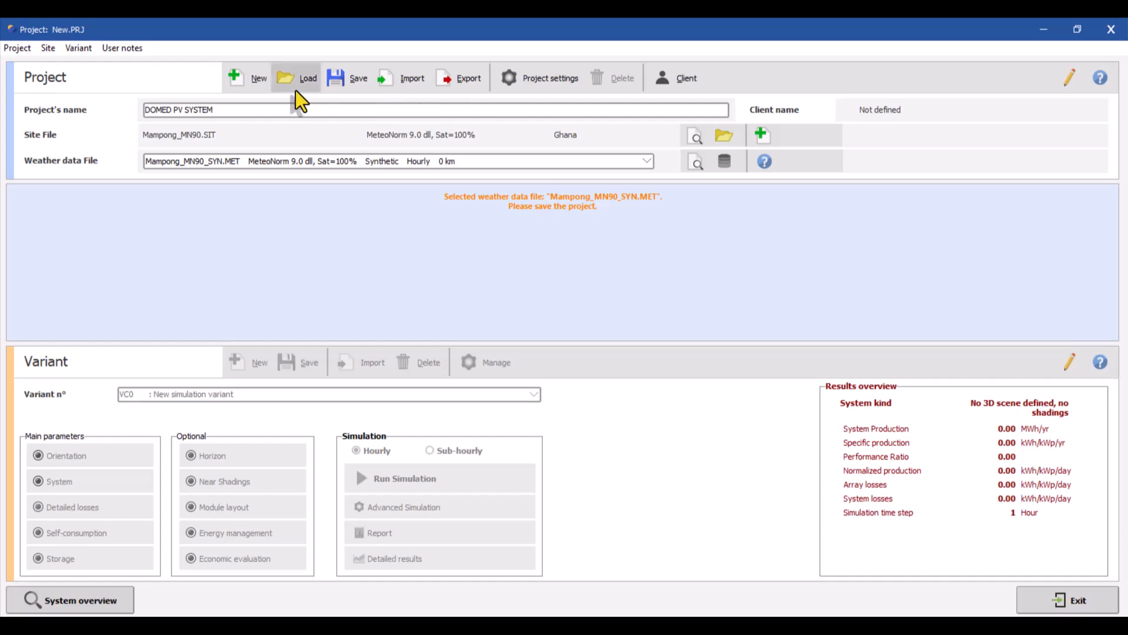
pyautogui.click(354, 81)
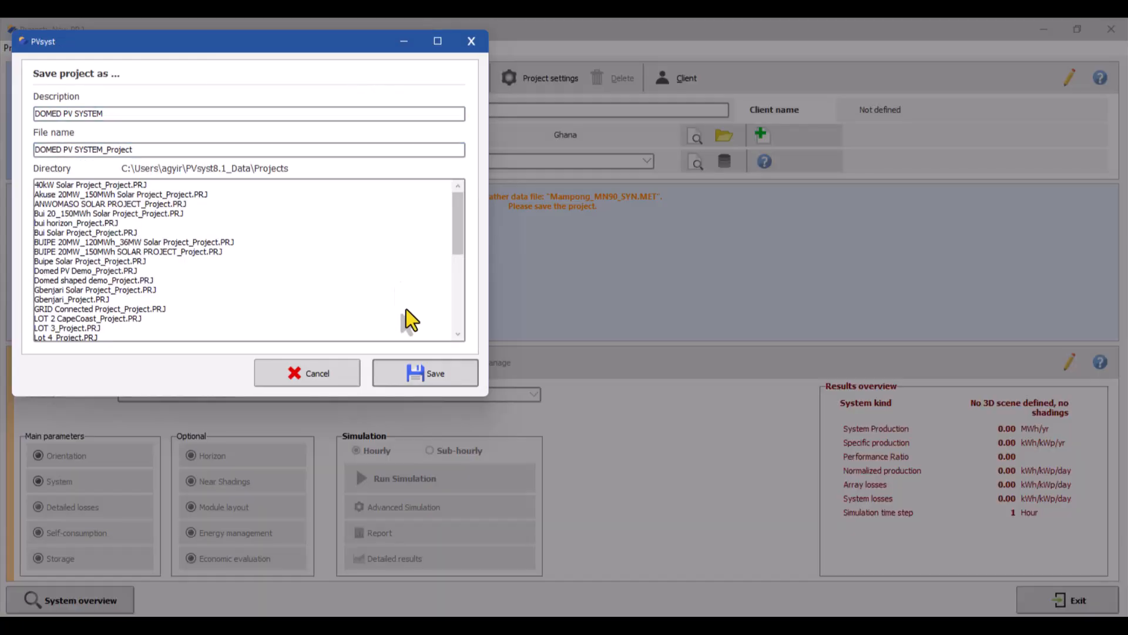
pyautogui.click(425, 374)
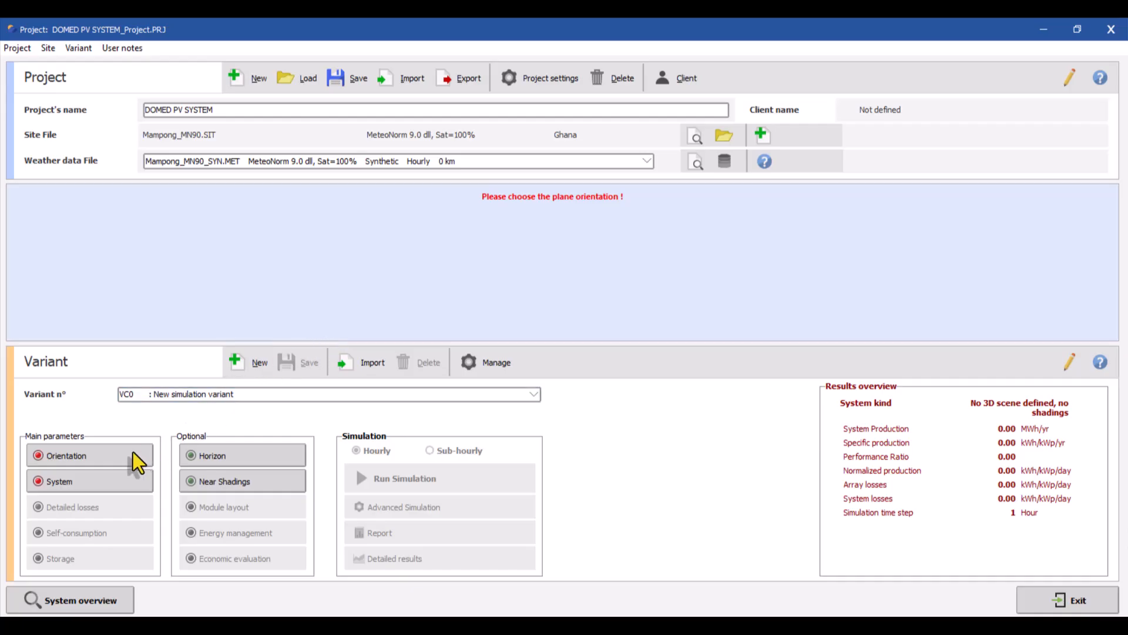
# Change the plane orientation's field type to Domes, review the front and back faces, and accept the orientations.
pyautogui.click(104, 457)
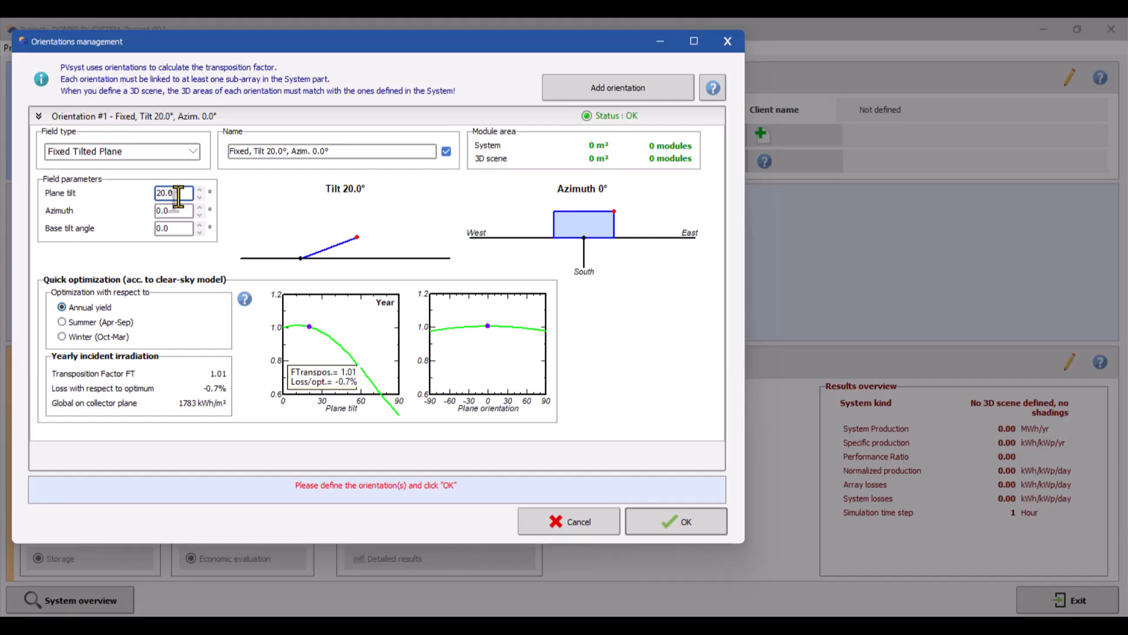
pyautogui.click(194, 150)
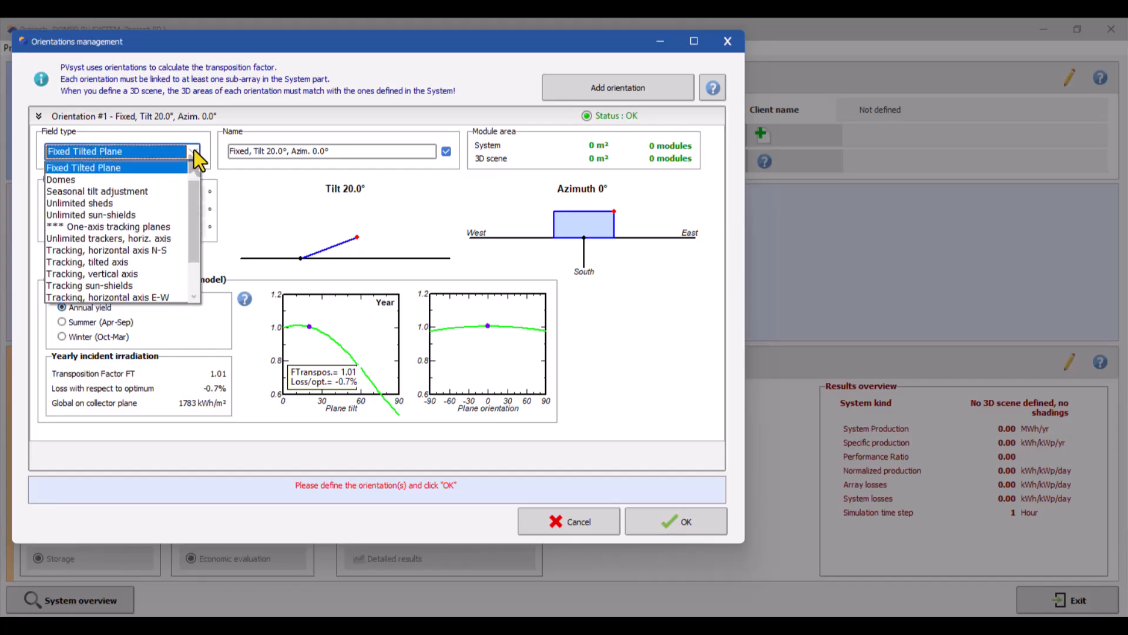
pyautogui.click(168, 180)
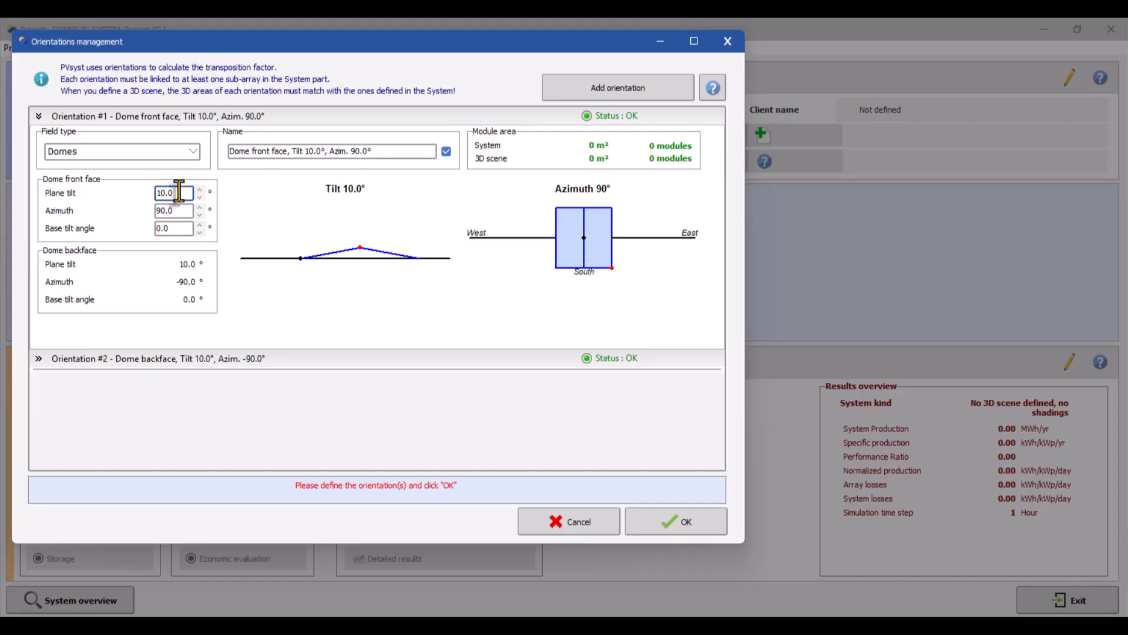
pyautogui.click(180, 209)
pyautogui.click(291, 363)
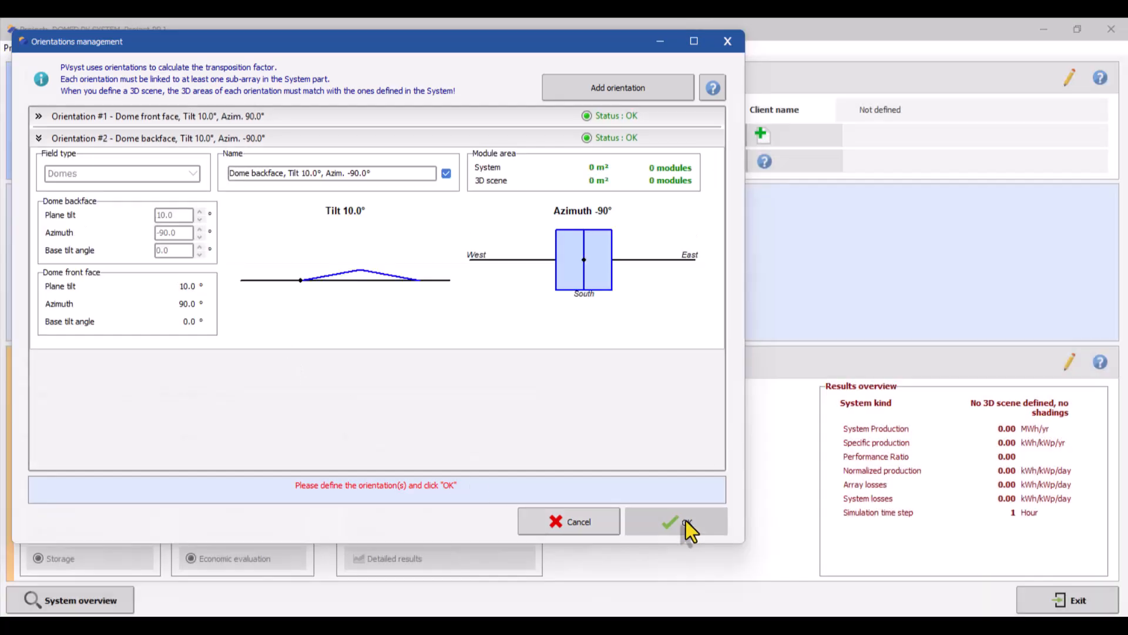
pyautogui.click(686, 520)
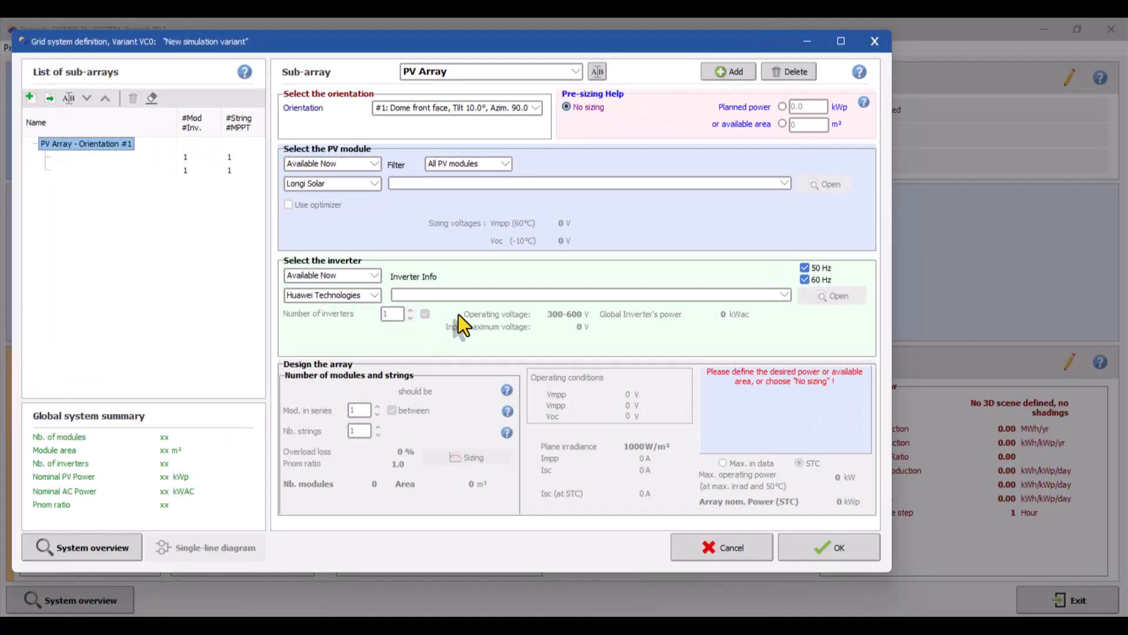
# In the system definition, set the planned power to 100 kWp and select the Longi Solar 600 Wp LR8-66HGD-600M module.
pyautogui.click(802, 106)
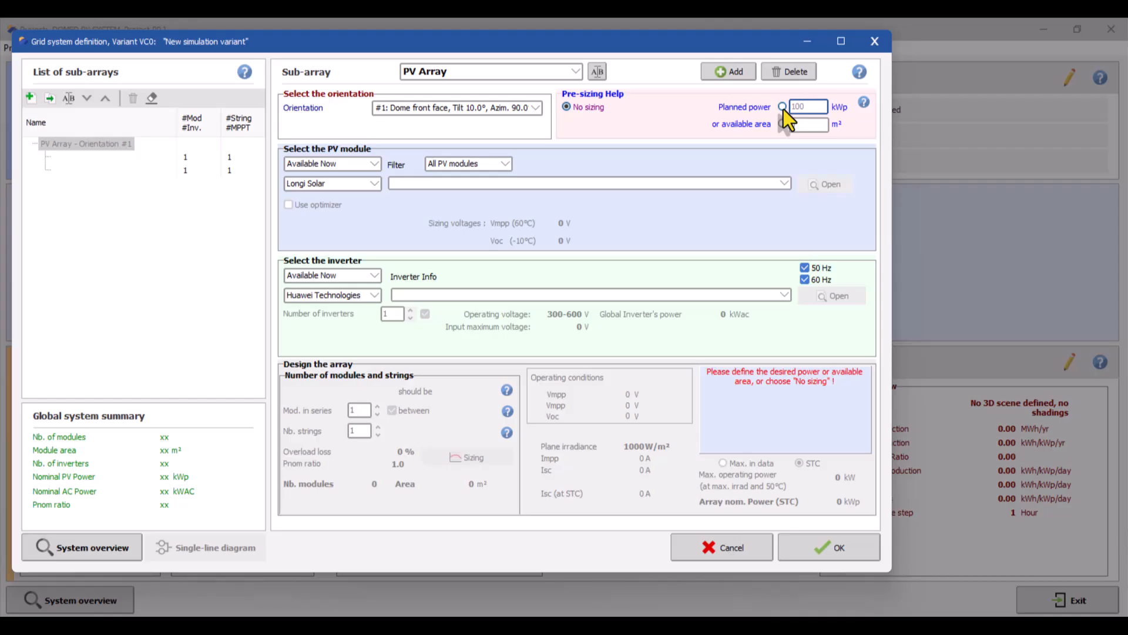
pyautogui.click(783, 108)
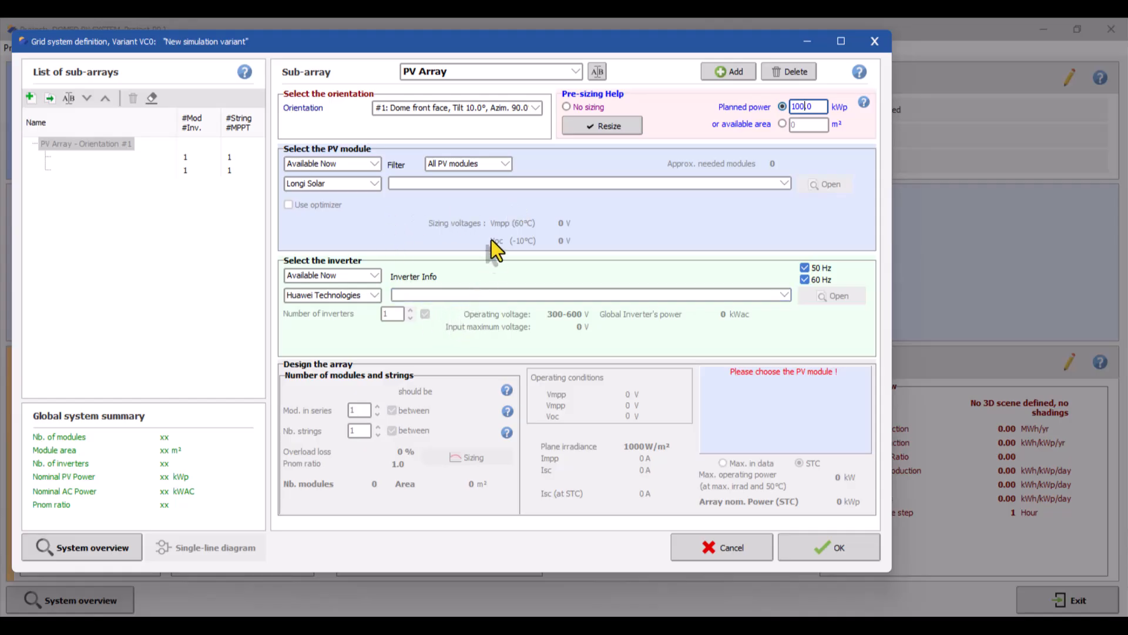
pyautogui.click(784, 182)
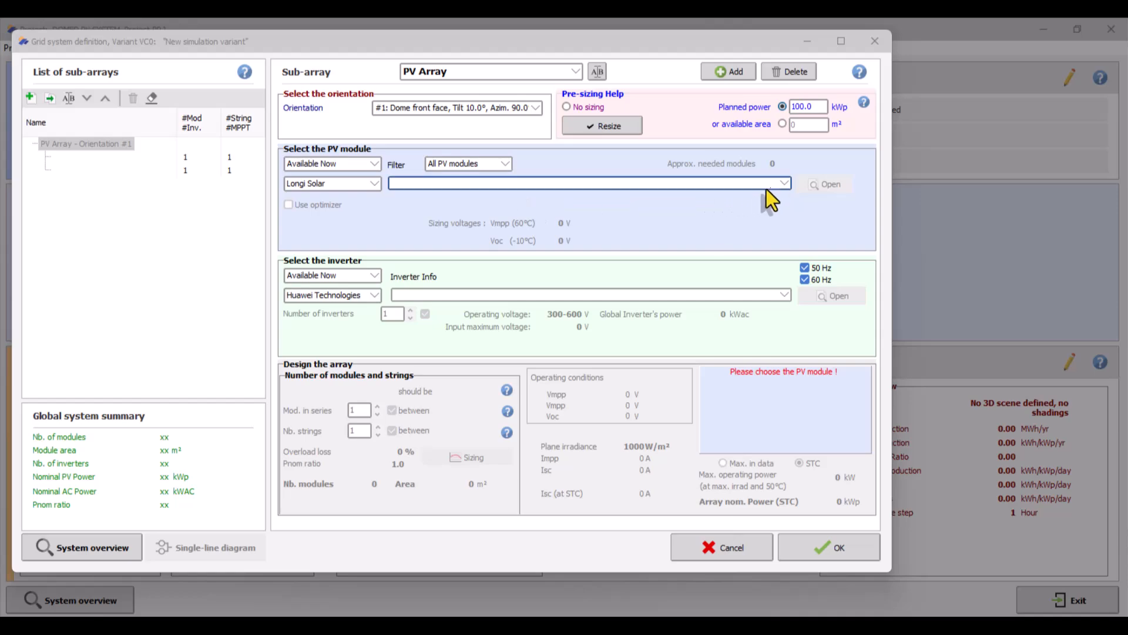
pyautogui.click(782, 184)
pyautogui.moveTo(781, 203); pyautogui.dragTo(778, 289)
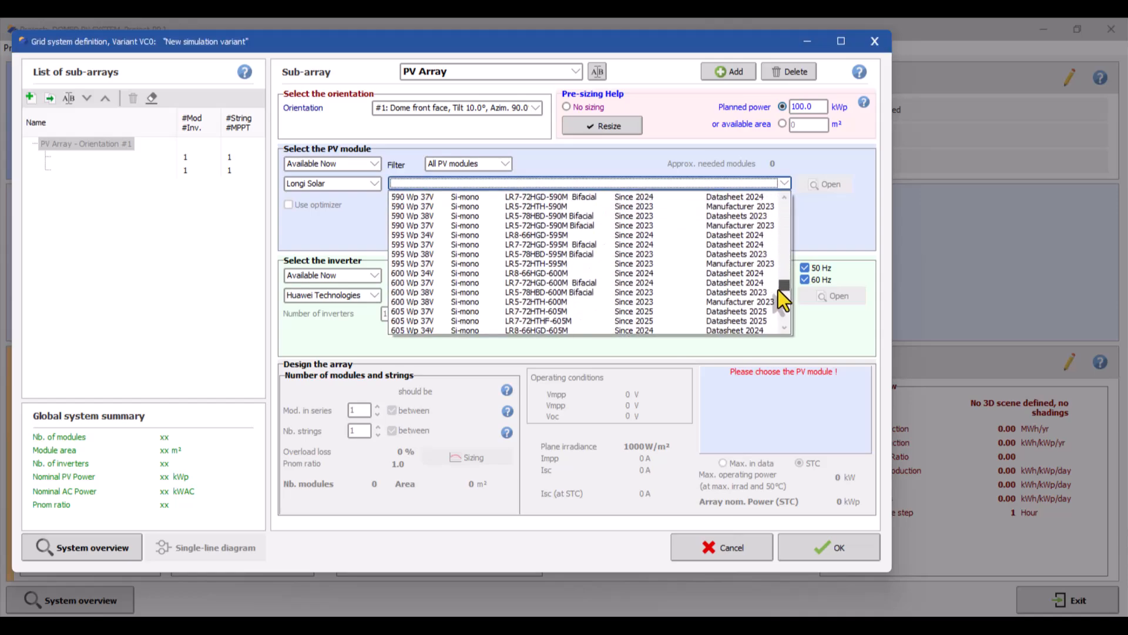
pyautogui.click(735, 271)
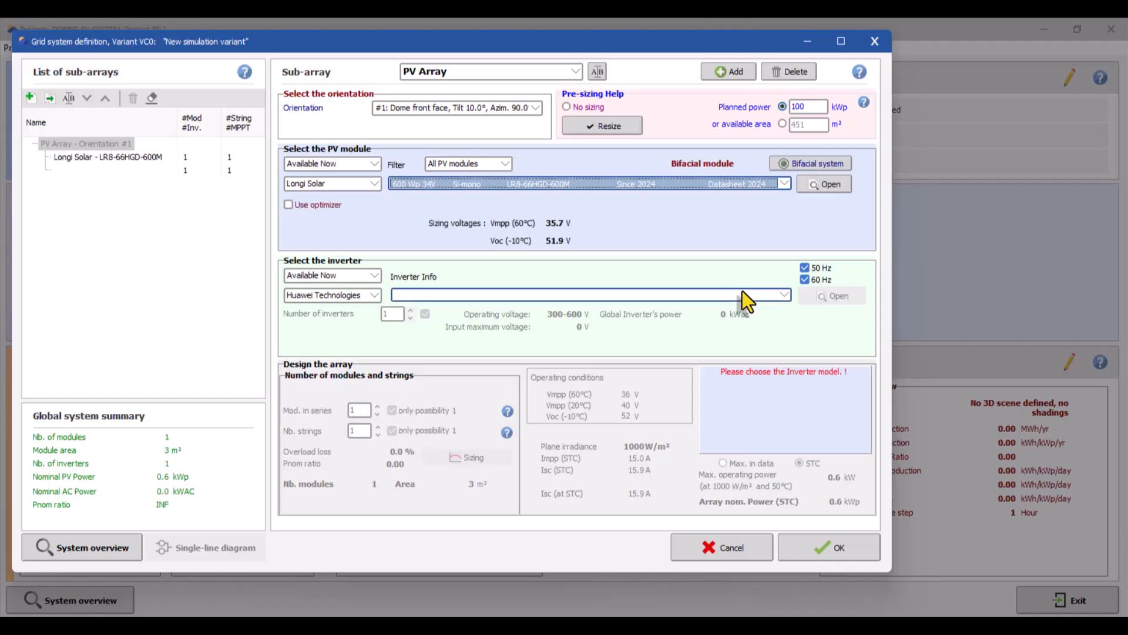
# Select the 100 kW Huawei Technologies SUN2000-100KTL-M2-480Vac inverter for the sub-array.
pyautogui.click(784, 295)
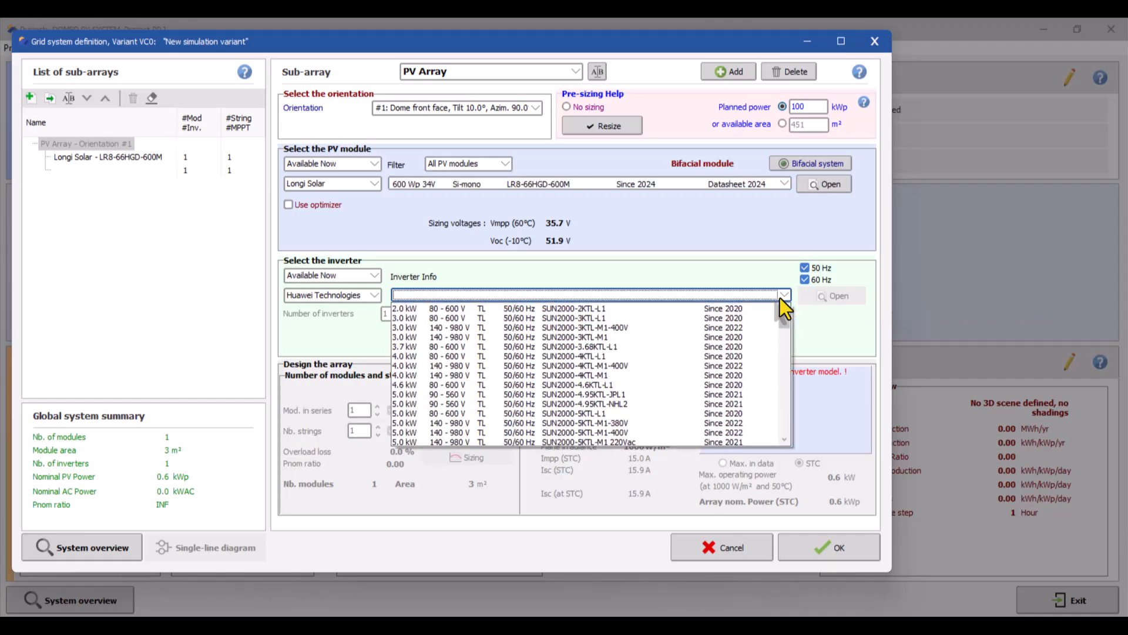
pyautogui.moveTo(782, 330); pyautogui.dragTo(781, 416)
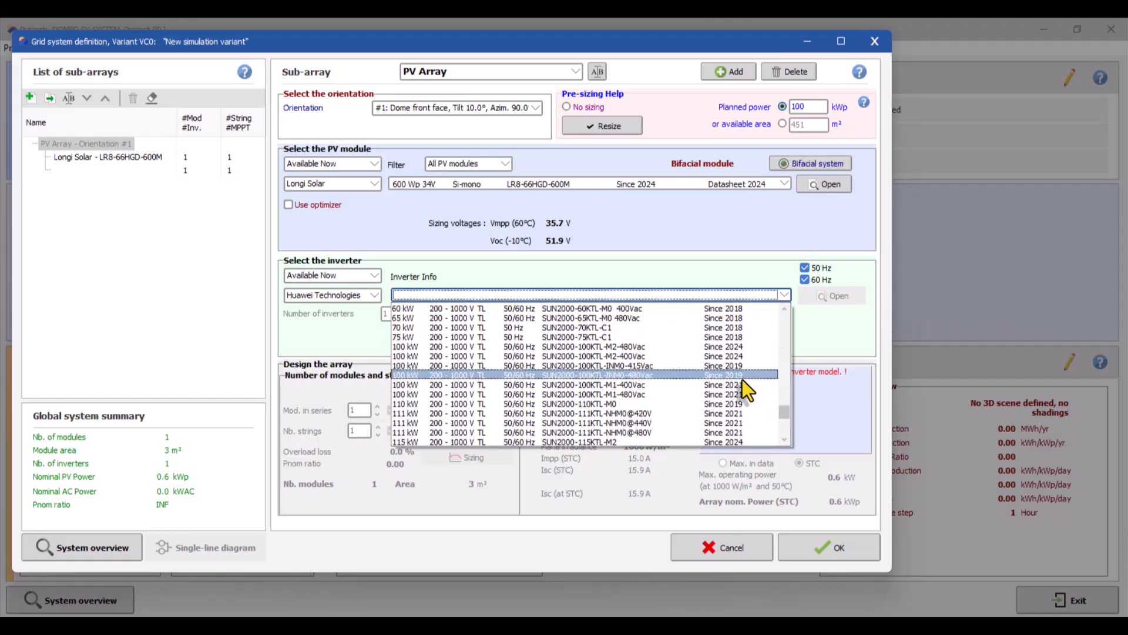
pyautogui.click(735, 347)
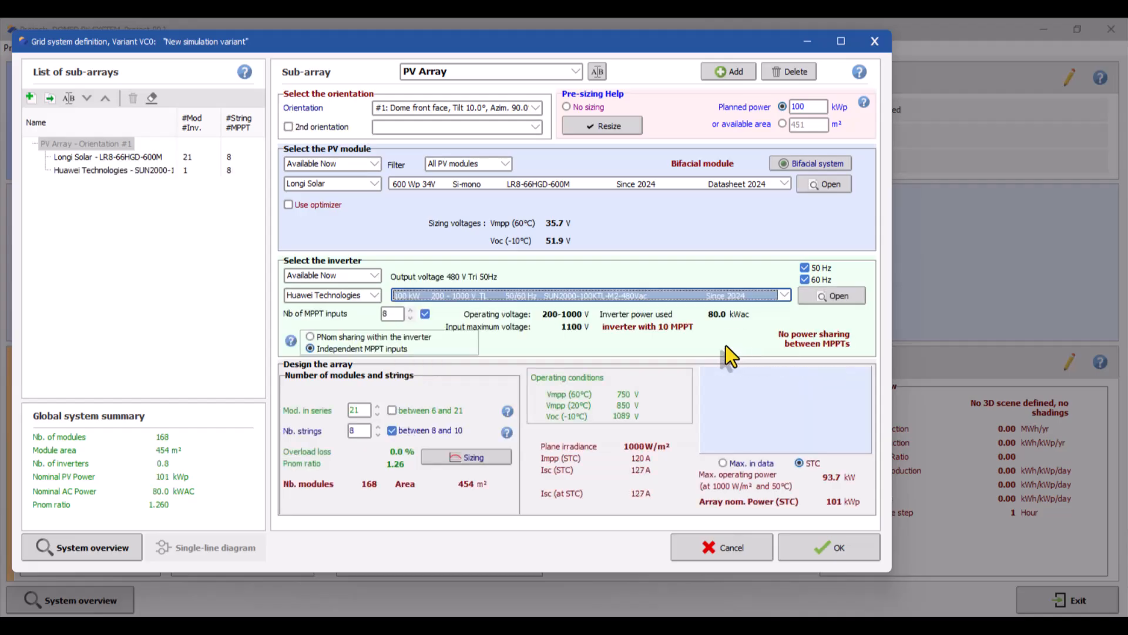
# Size the array with 17 modules in series and 10 strings.
pyautogui.doubleClick(363, 411)
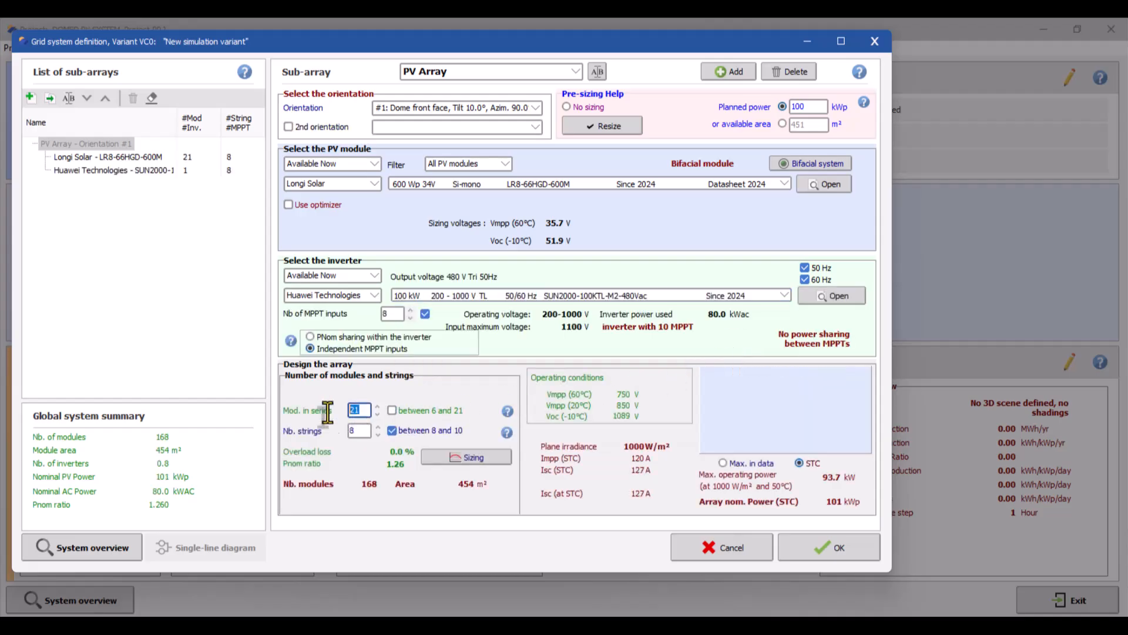
pyautogui.write('17')
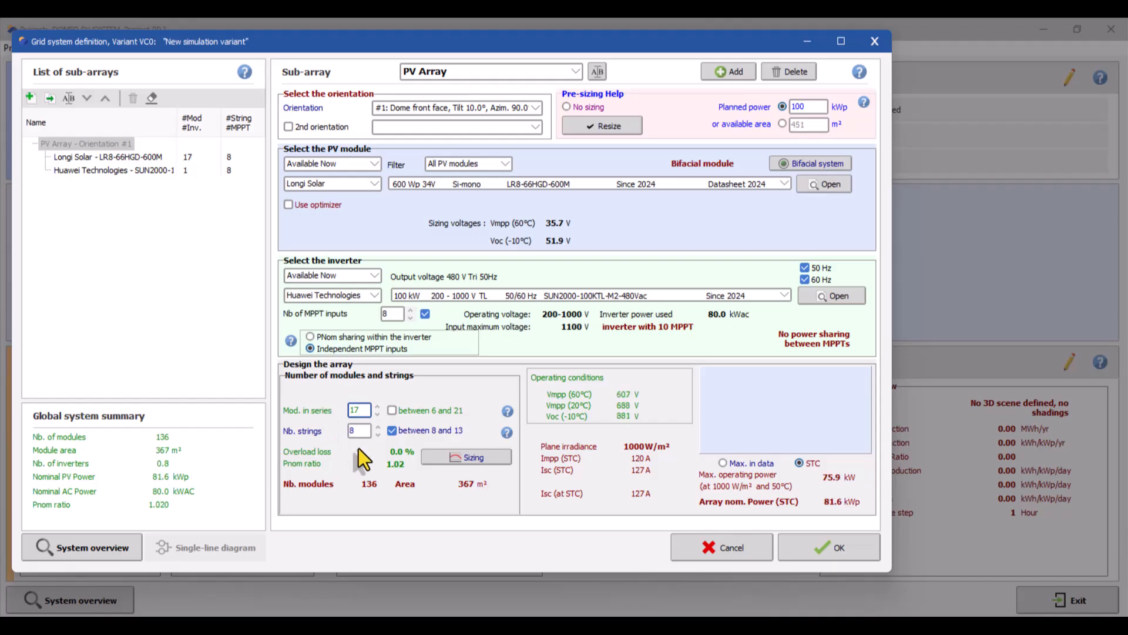
pyautogui.press('Tab')
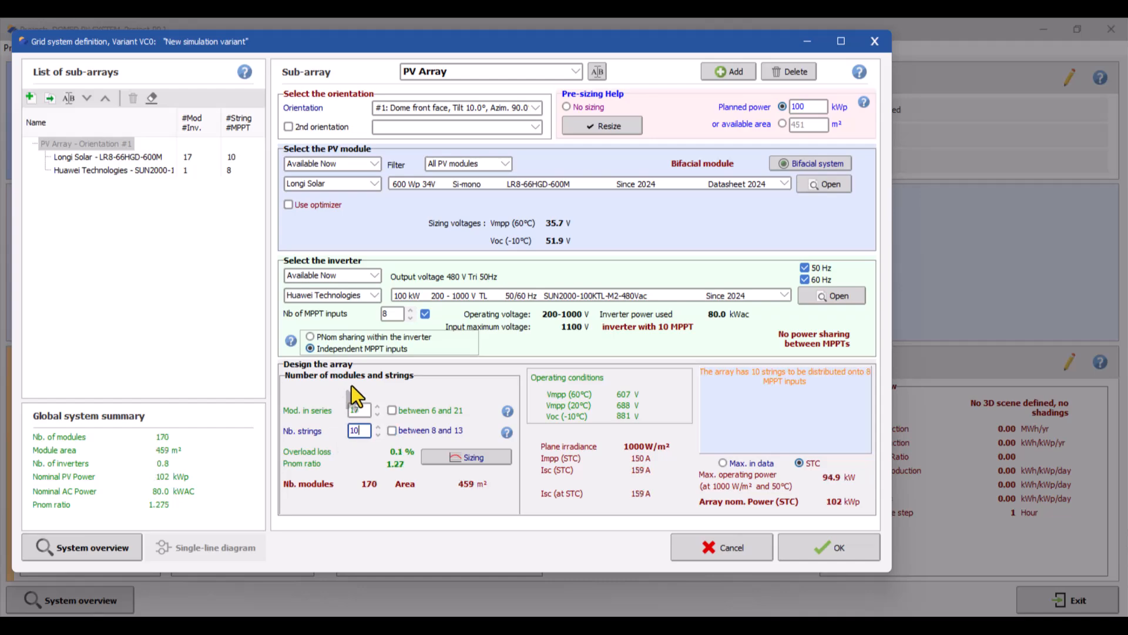
# Enable the dome backface as the second orientation and distribute the strings evenly, with 5 in each orientation.
pyautogui.click(288, 127)
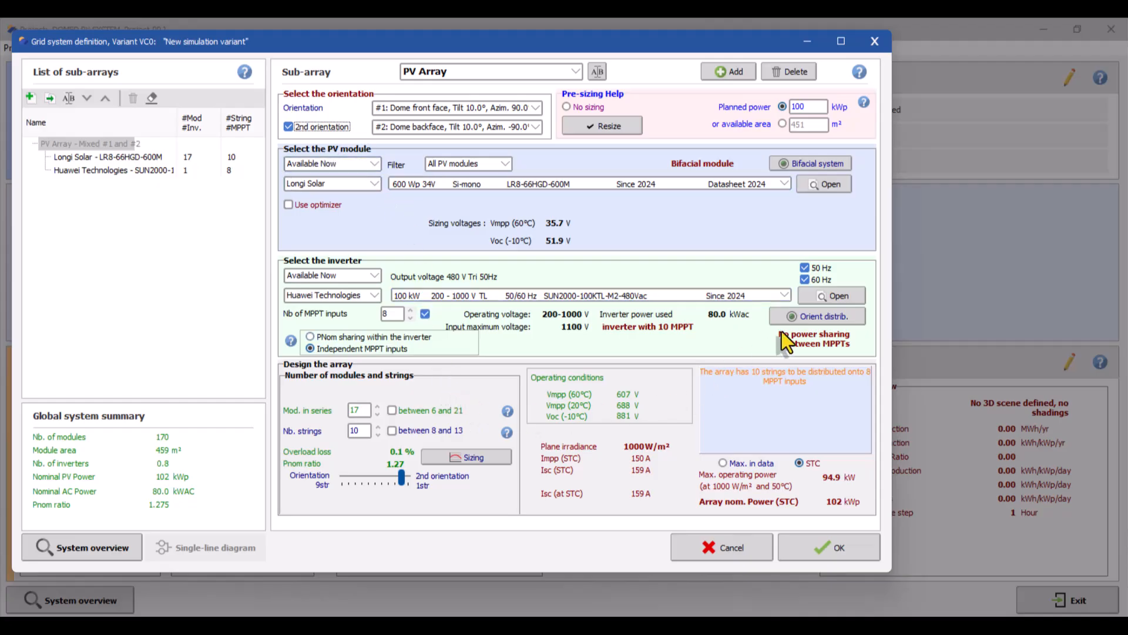
pyautogui.click(811, 318)
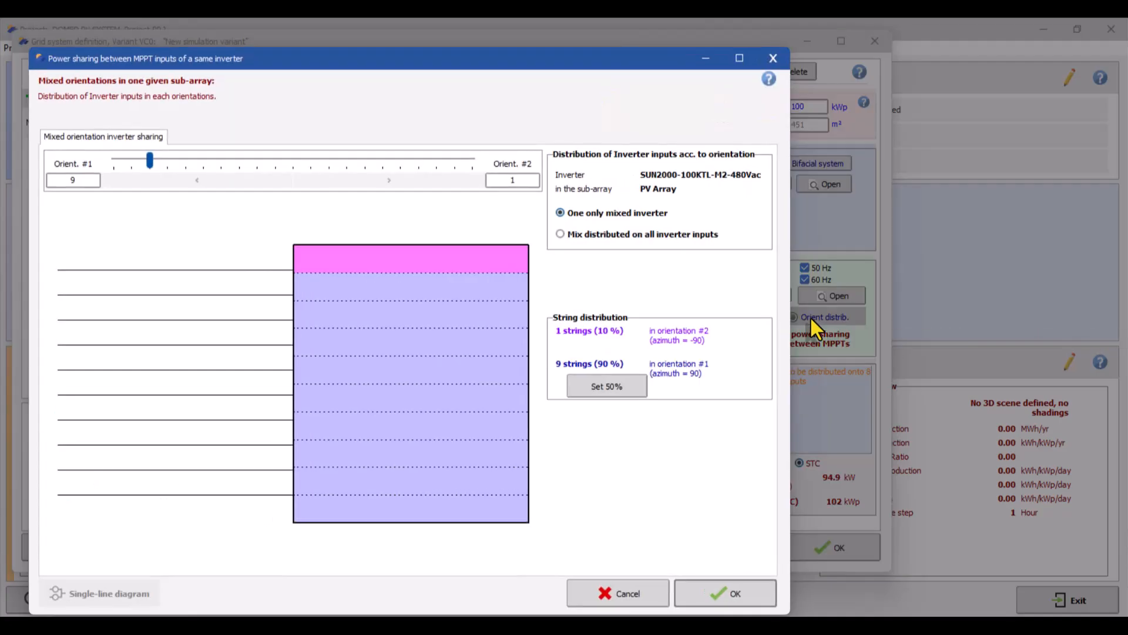
pyautogui.doubleClick(64, 179)
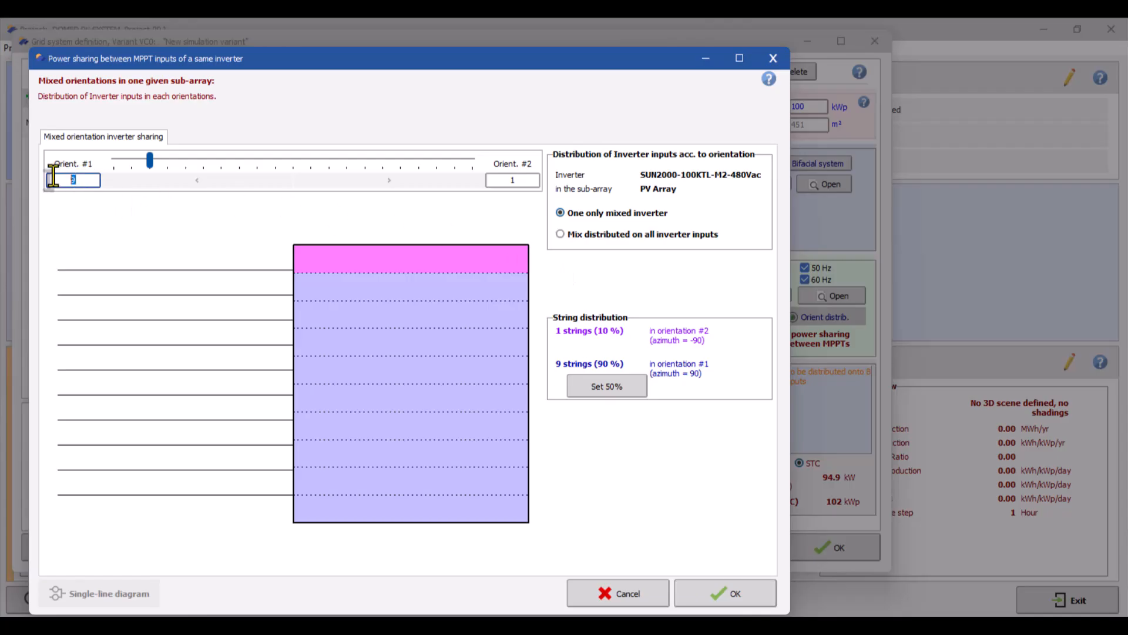
pyautogui.write('5')
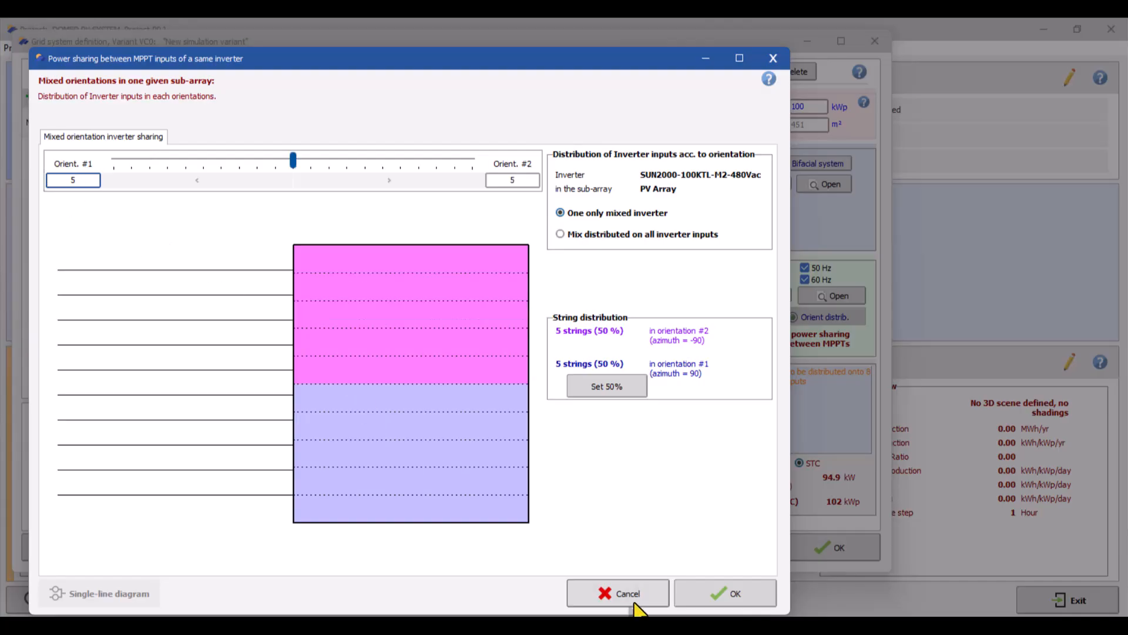
pyautogui.click(732, 591)
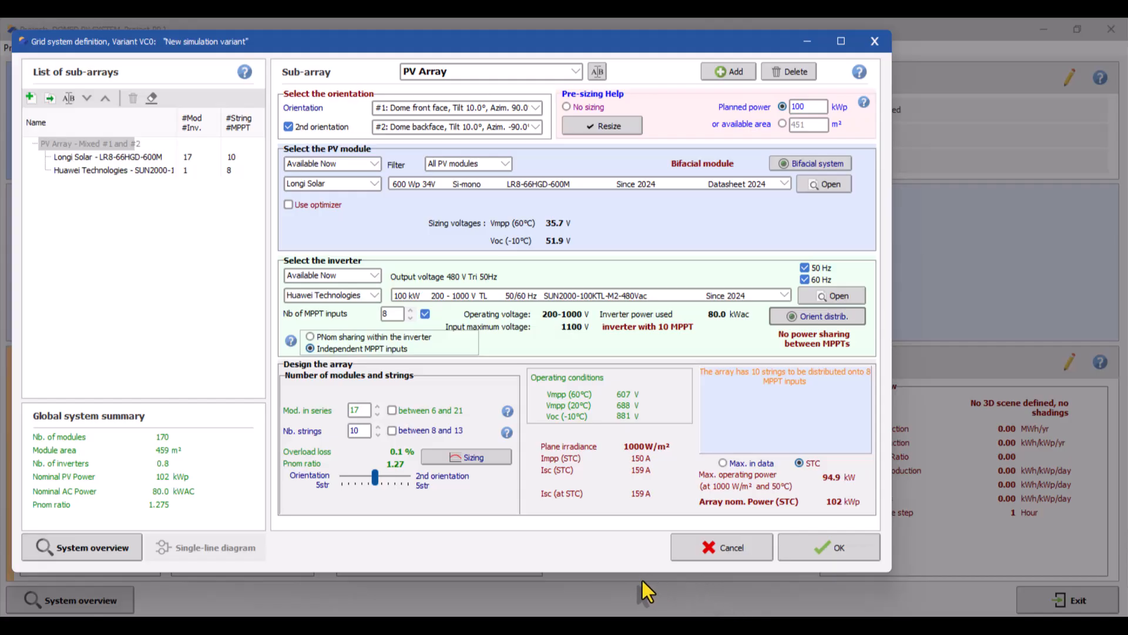
# Switch the inverter to PNom sharing within the inverter and accept the system definition.
pyautogui.click(310, 337)
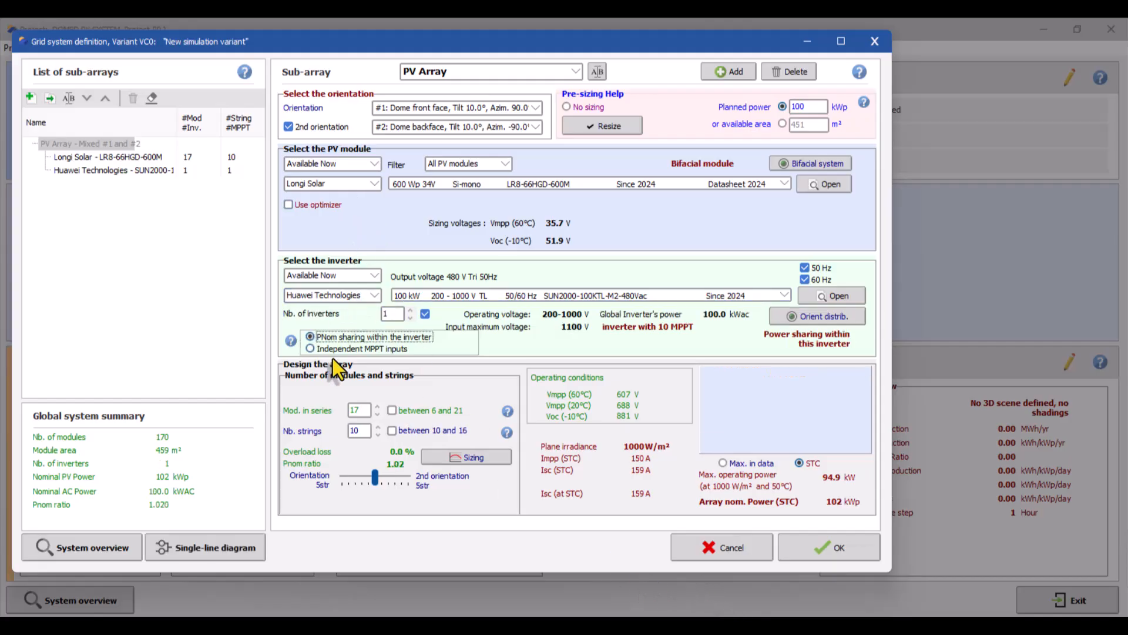
pyautogui.click(839, 555)
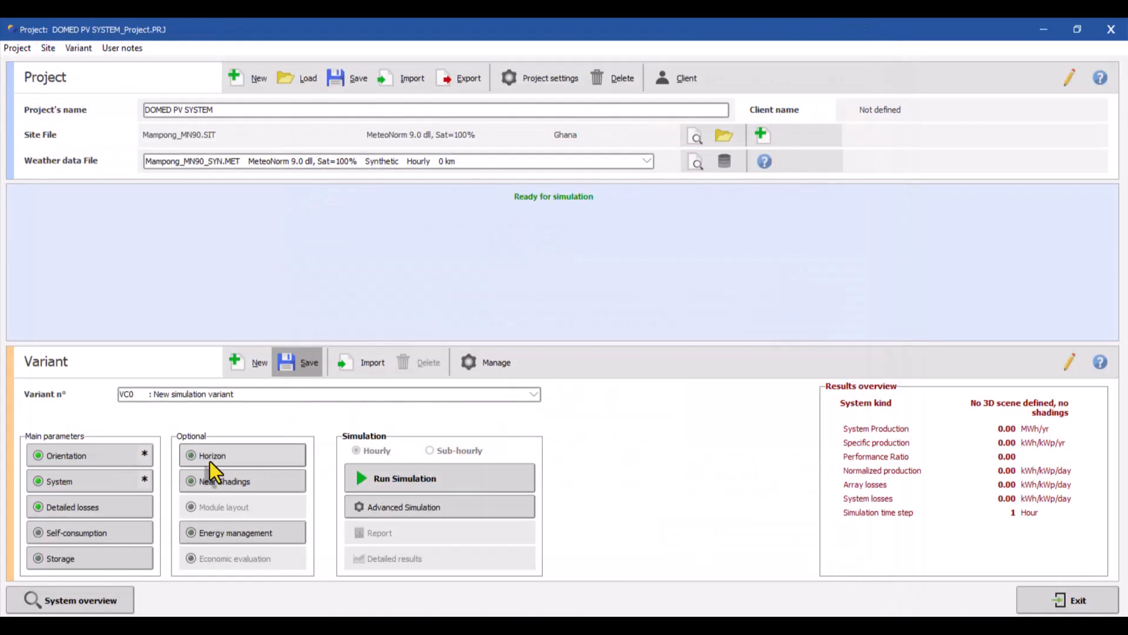
# Open the near shadings 3D scene construction and create an array of domes.
pyautogui.click(231, 484)
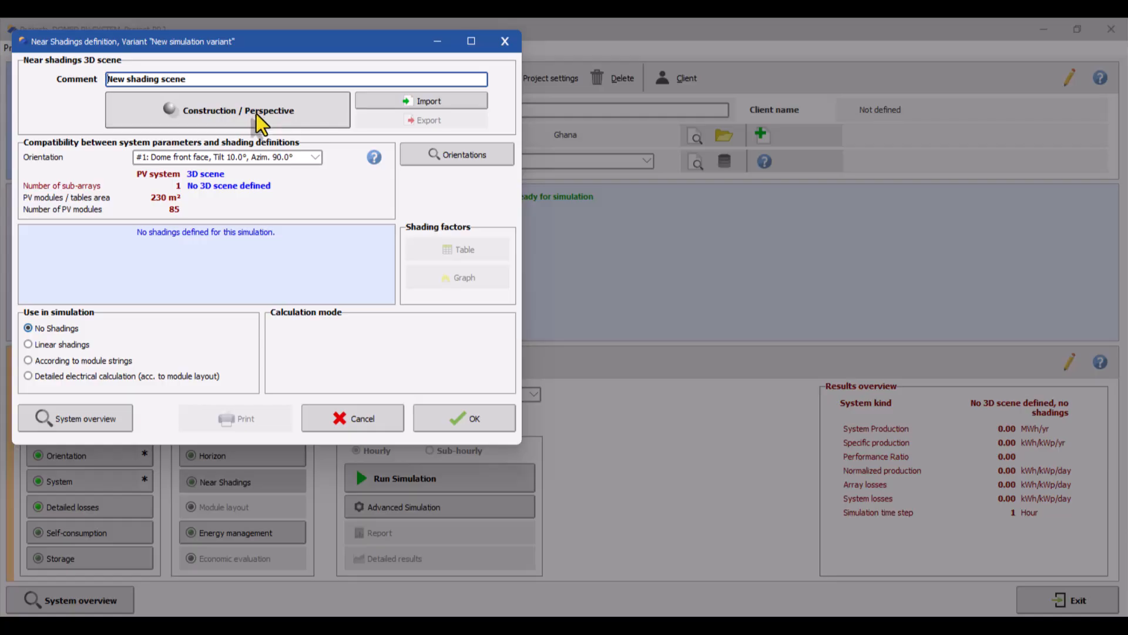
pyautogui.click(256, 114)
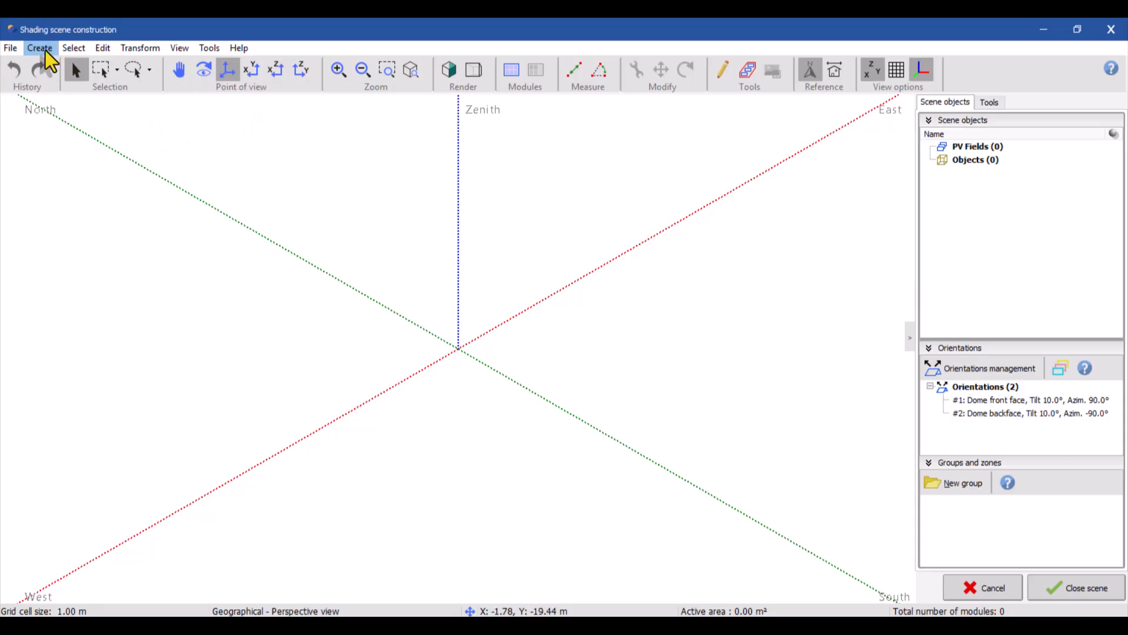
pyautogui.click(45, 52)
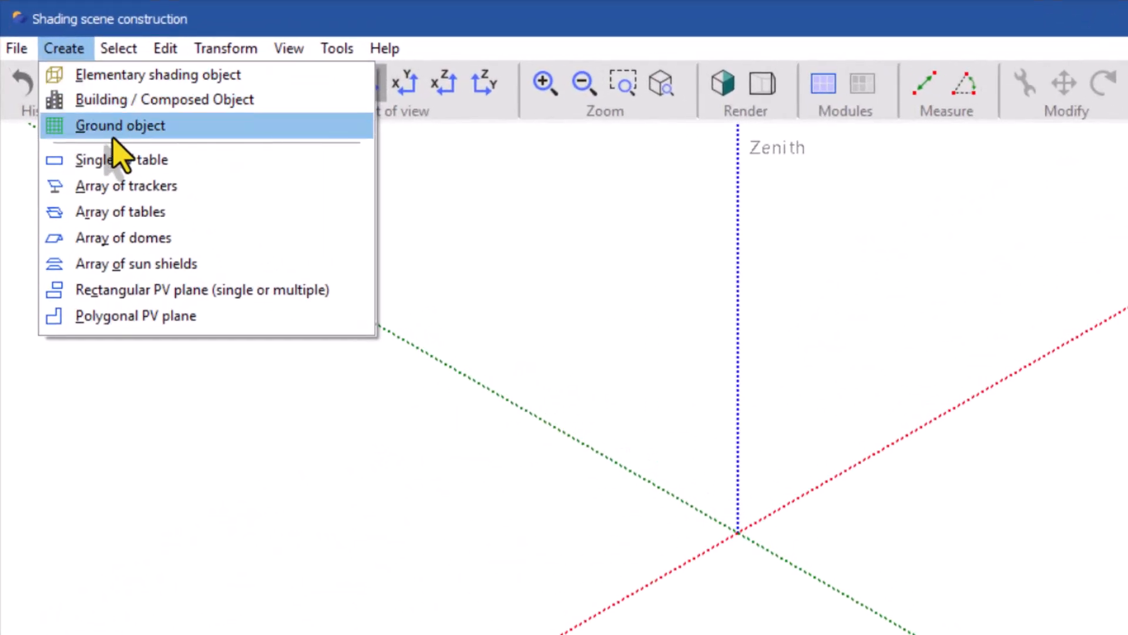
pyautogui.click(156, 238)
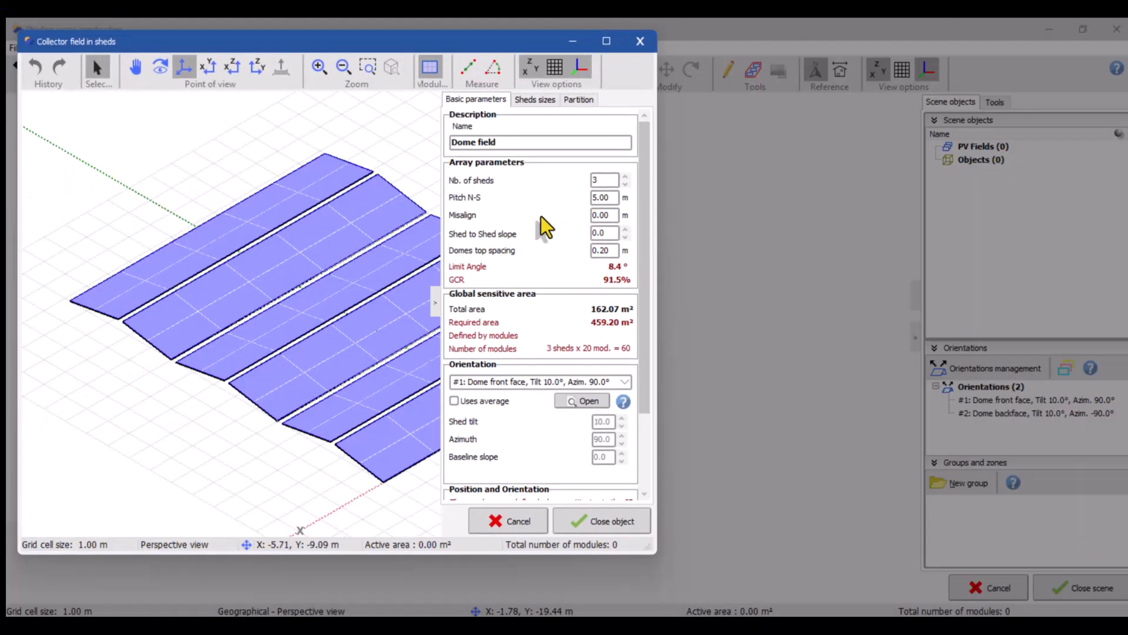
# Set the dome field to 5 sheds with a pitch of 6 m.
pyautogui.doubleClick(599, 181)
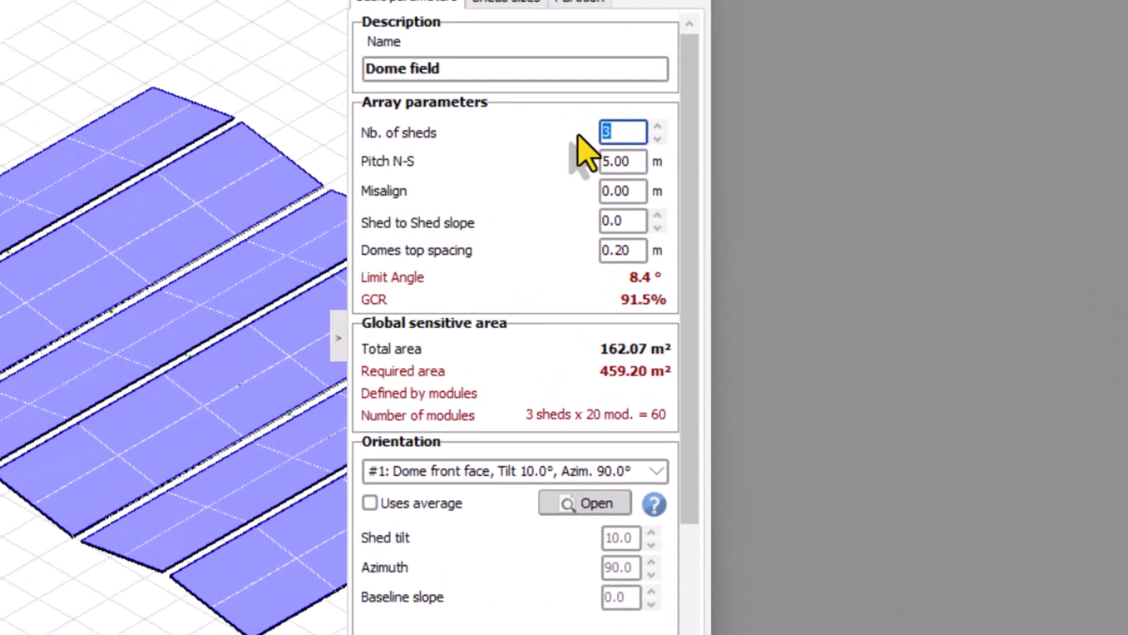
pyautogui.write('5')
pyautogui.click(617, 164)
pyautogui.doubleClick(617, 167)
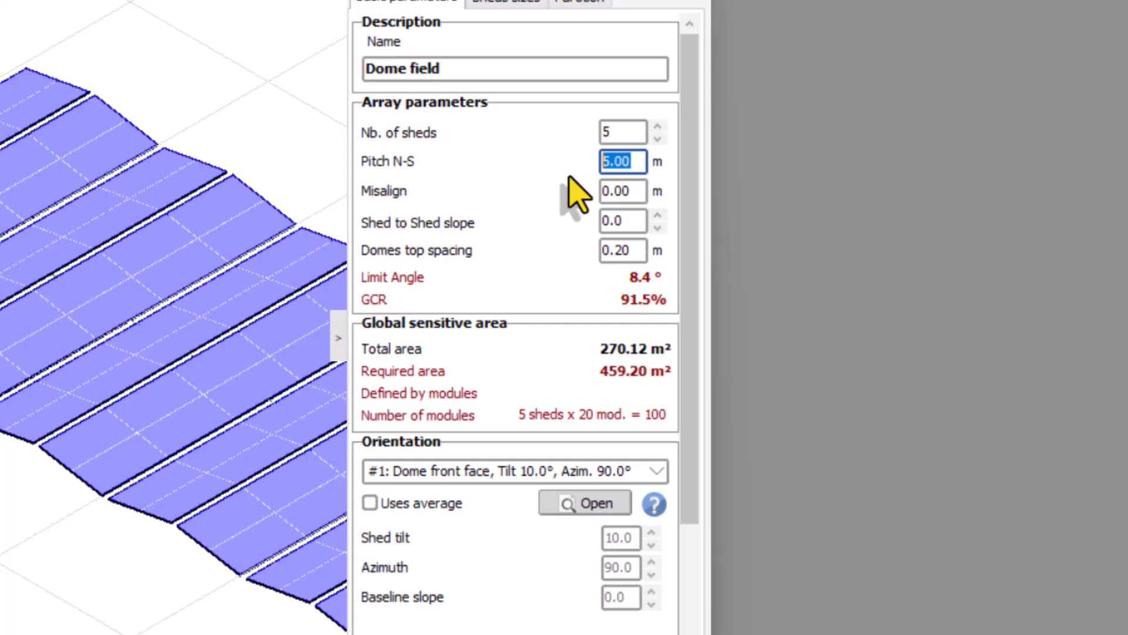
pyautogui.write('6')
pyautogui.press('Return')
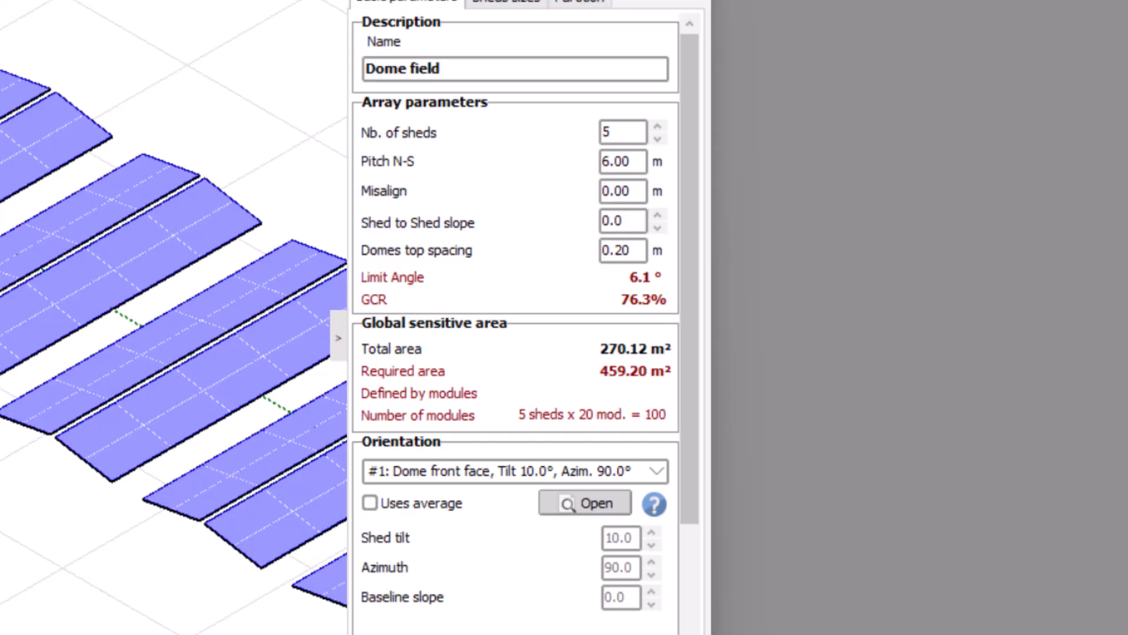
# Size the sheds with portrait modules, 17 in length and 1 in height, and finish the dome field object.
pyautogui.click(504, 5)
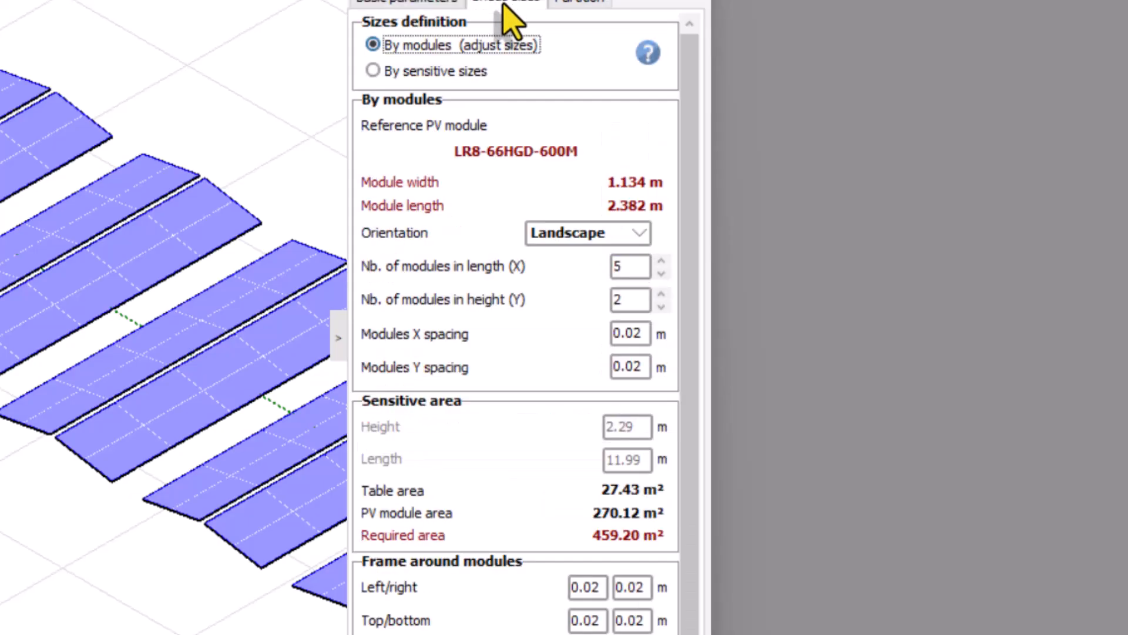
pyautogui.click(588, 234)
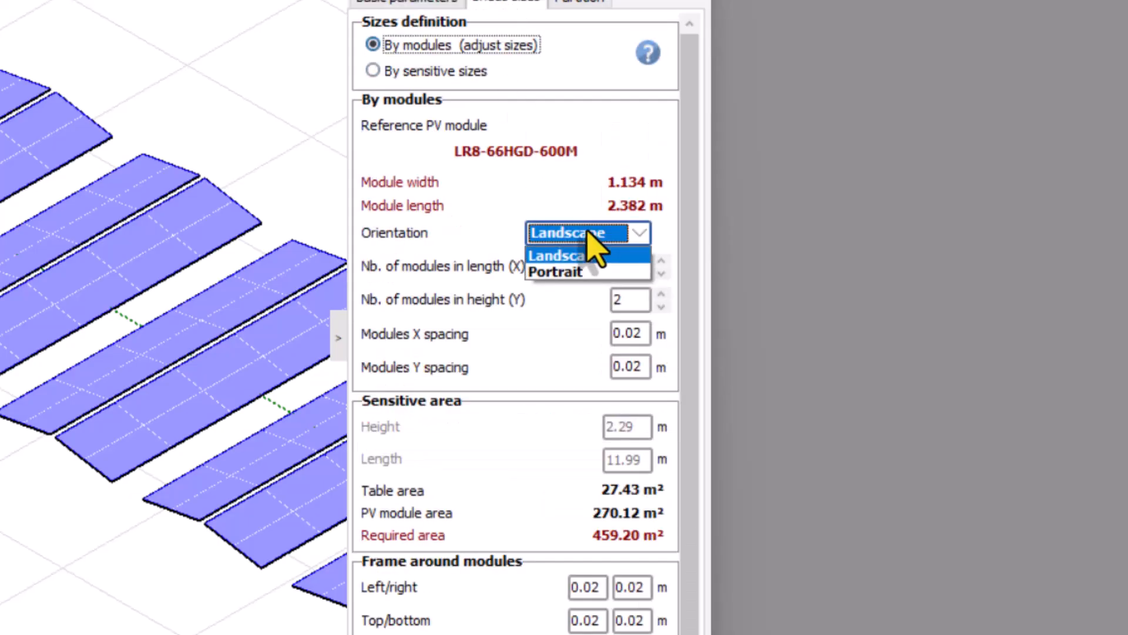
pyautogui.click(587, 272)
pyautogui.doubleClick(629, 266)
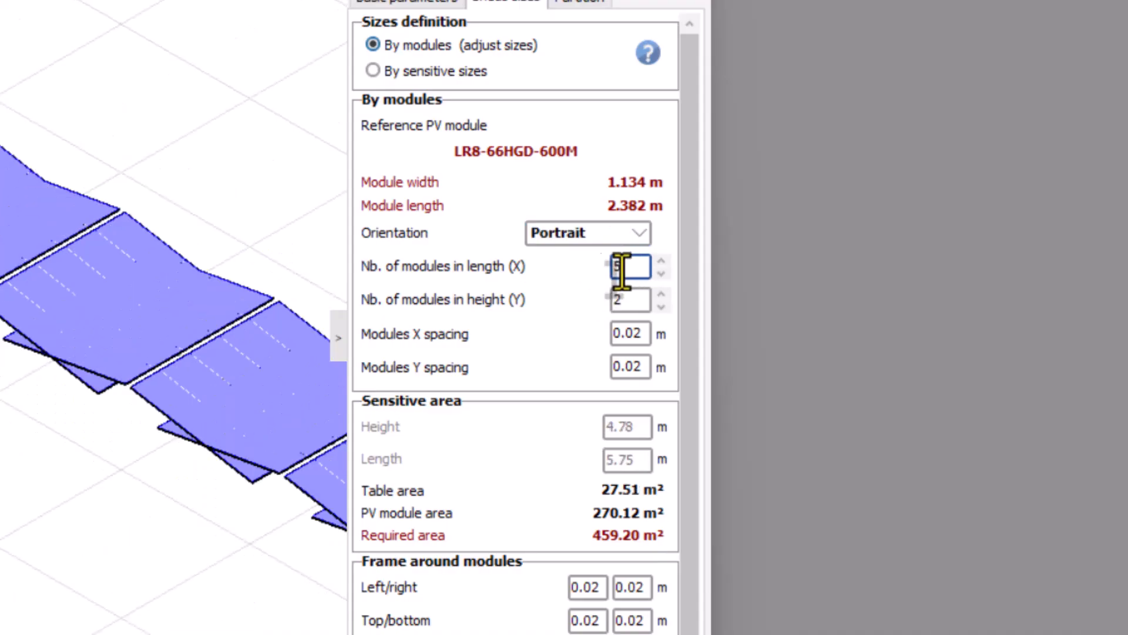
pyautogui.write('17')
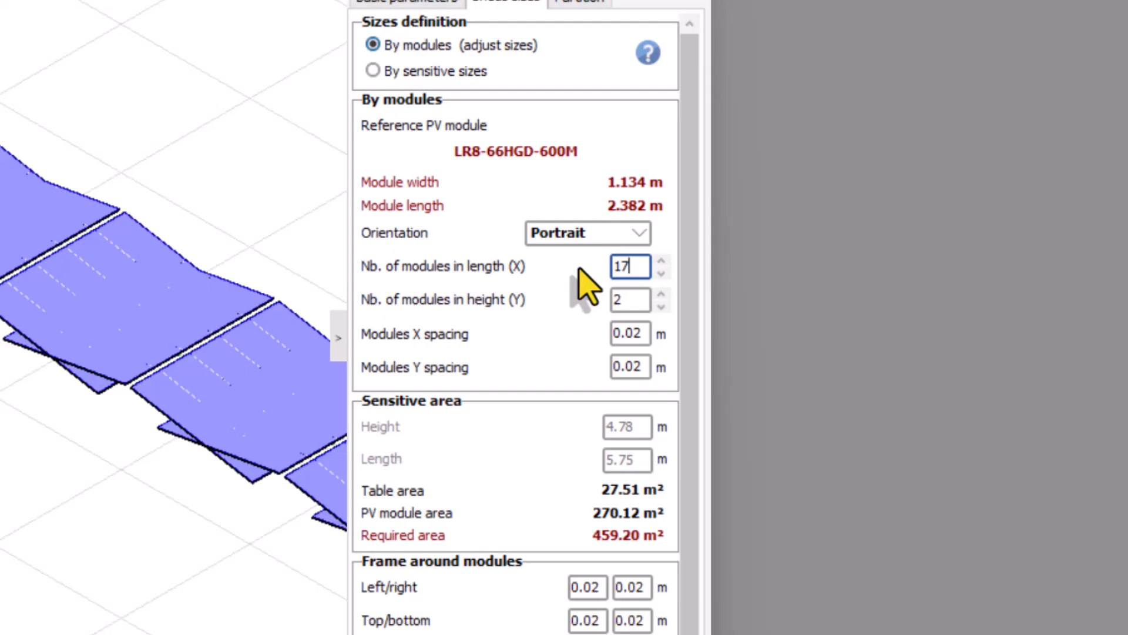
pyautogui.doubleClick(628, 300)
pyautogui.write('1')
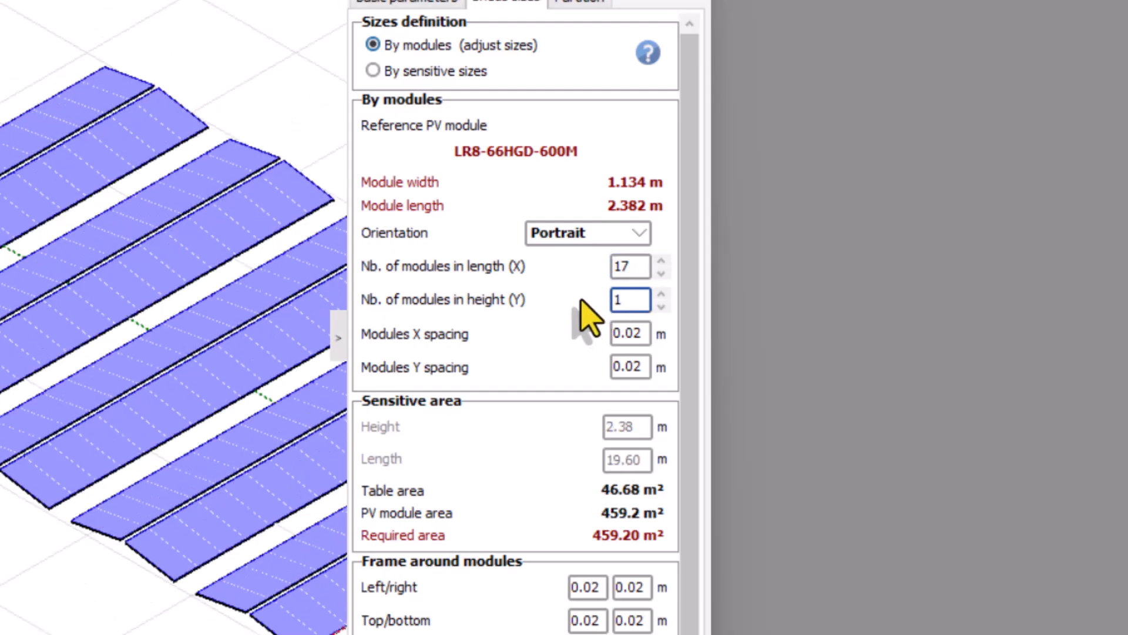
pyautogui.click(421, 4)
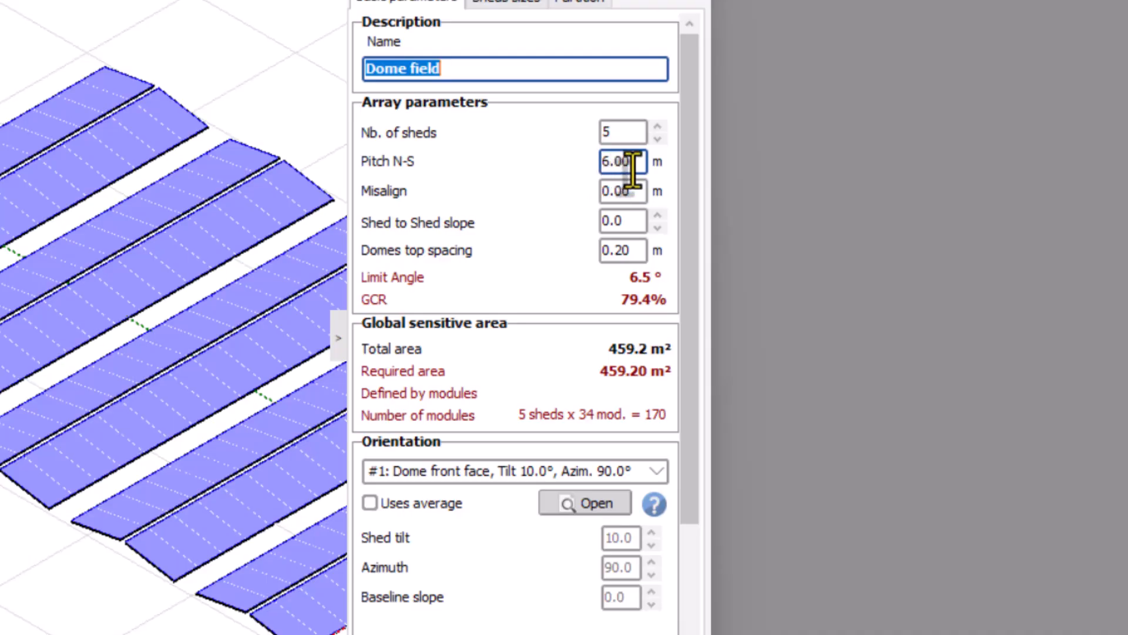
pyautogui.click(509, 4)
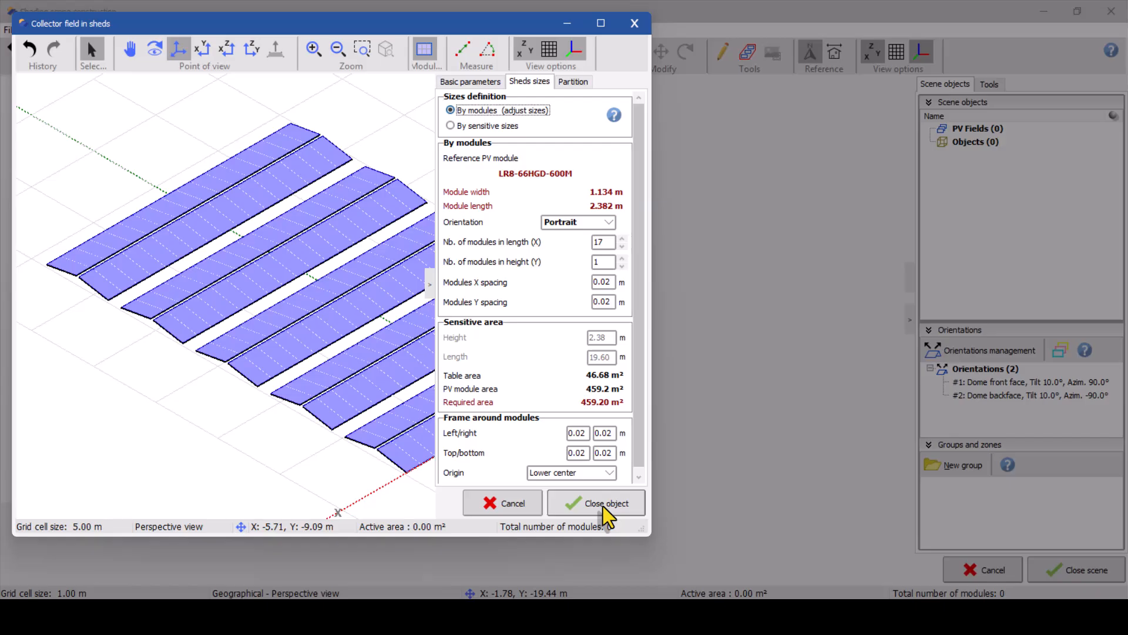
pyautogui.click(605, 503)
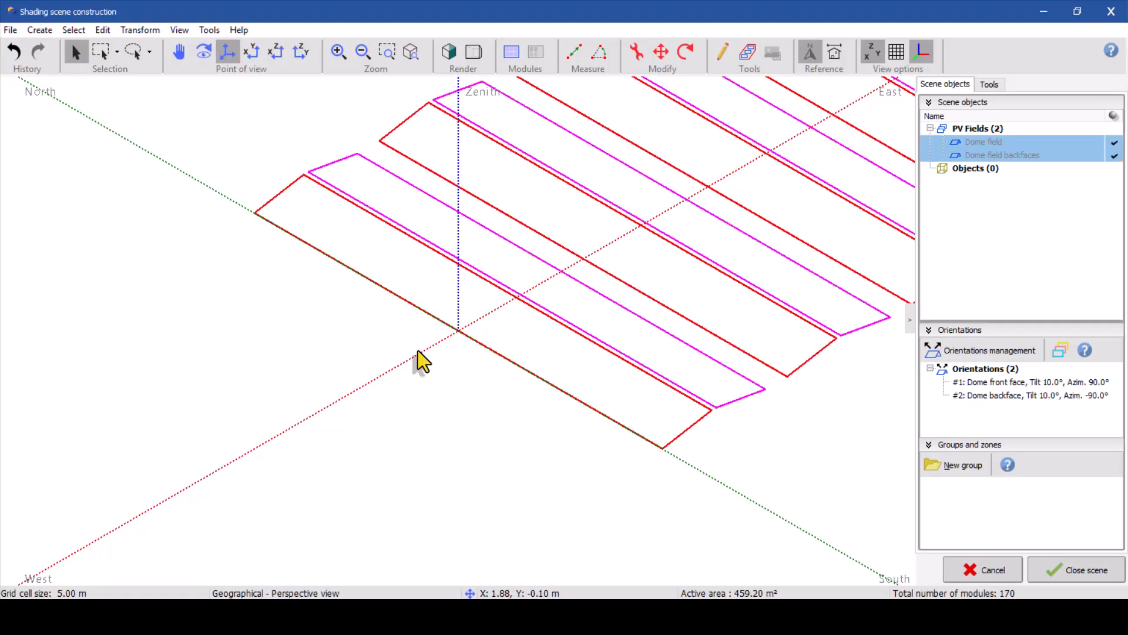
# Move the dome field and its backfaces south along the Y axis to about 10.67 m.
pyautogui.scroll(-5, 421, 355)
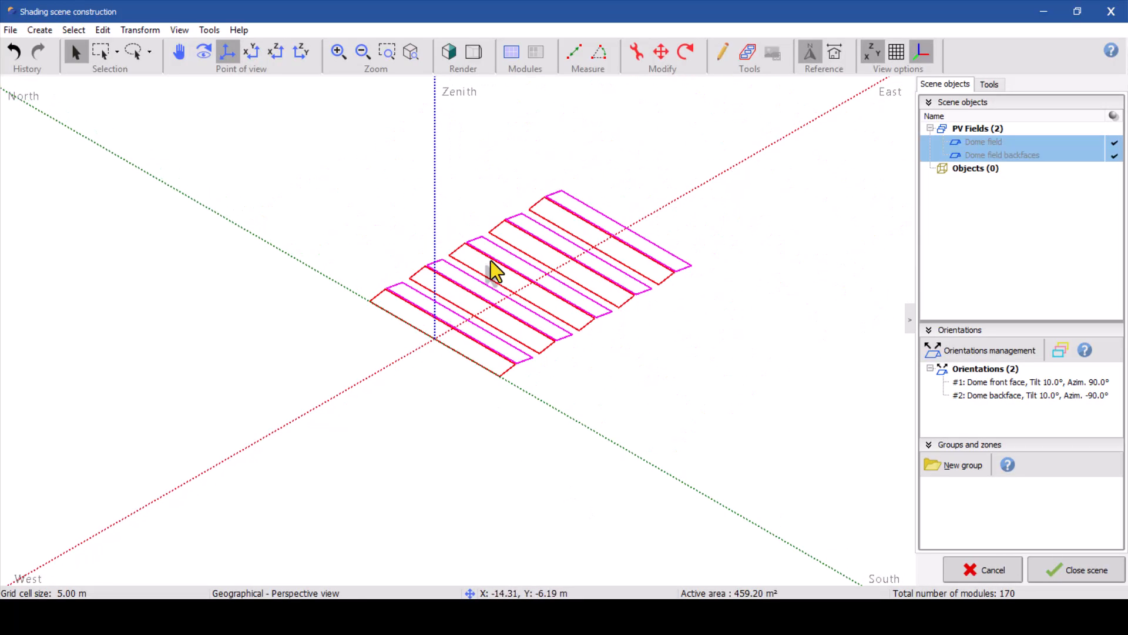
pyautogui.click(663, 50)
pyautogui.moveTo(470, 365); pyautogui.dragTo(521, 435)
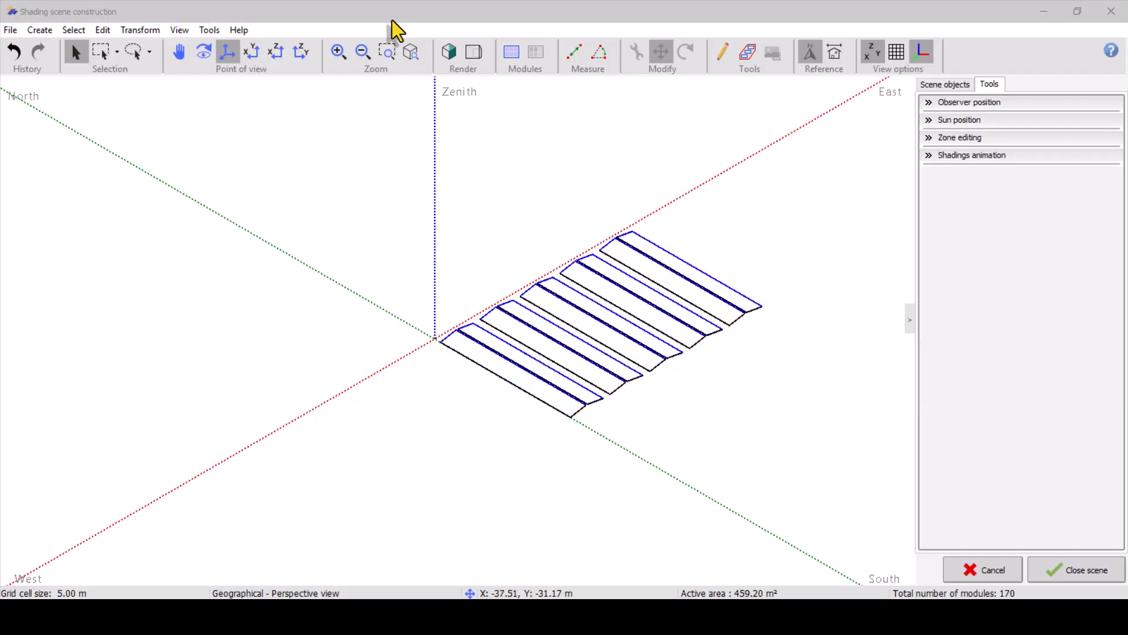
pyautogui.click(533, 391)
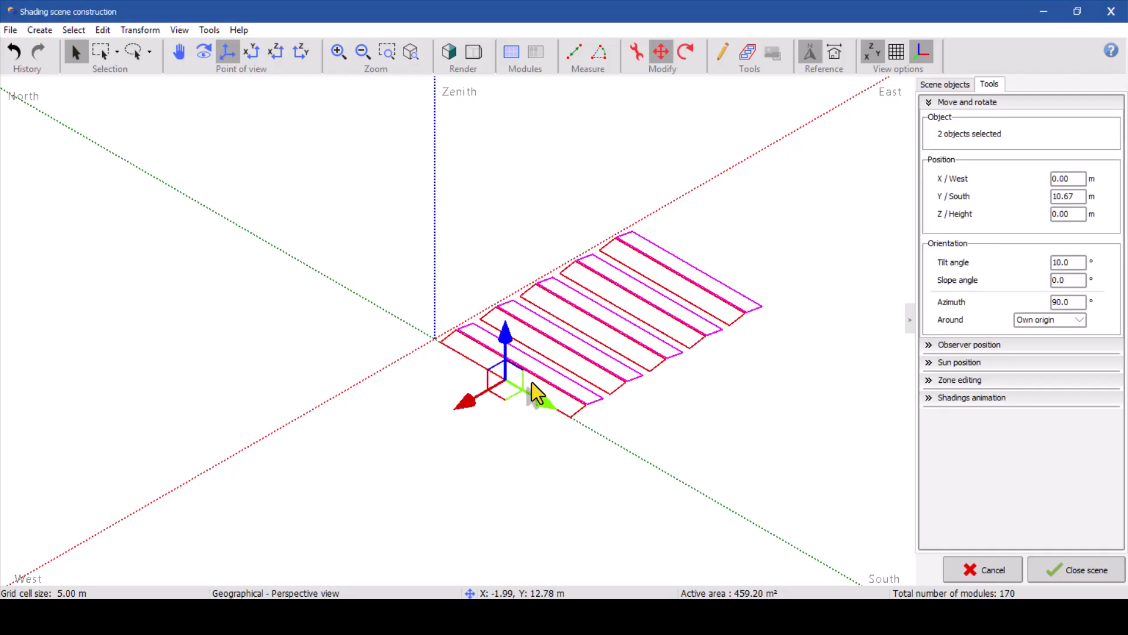
pyautogui.click(444, 262)
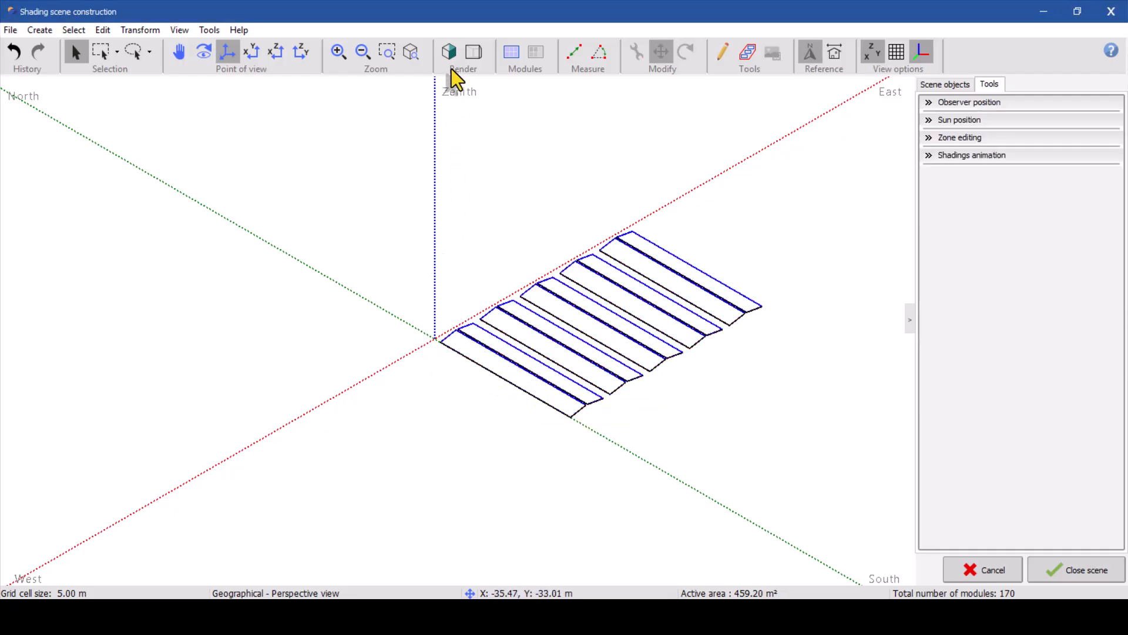
# Show the scene in shaded rendering and examine the dome rows from different angles.
pyautogui.click(450, 53)
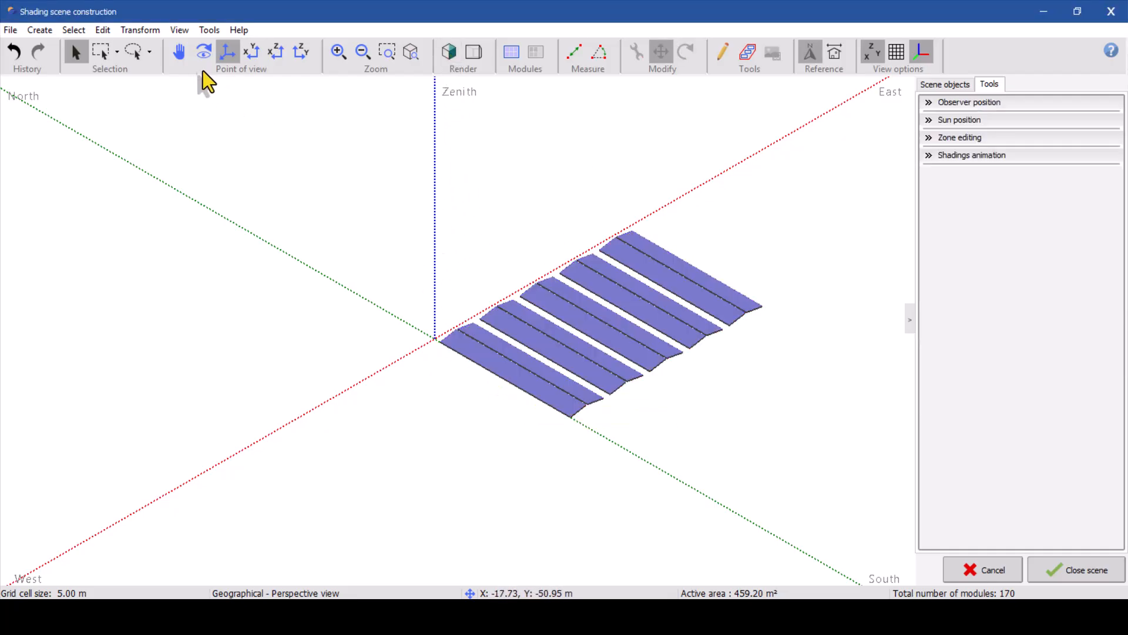
pyautogui.click(203, 53)
pyautogui.moveTo(521, 413); pyautogui.dragTo(495, 389)
pyautogui.scroll(6, 585, 392)
pyautogui.moveTo(628, 456); pyautogui.dragTo(521, 453)
pyautogui.scroll(-4, 499, 447)
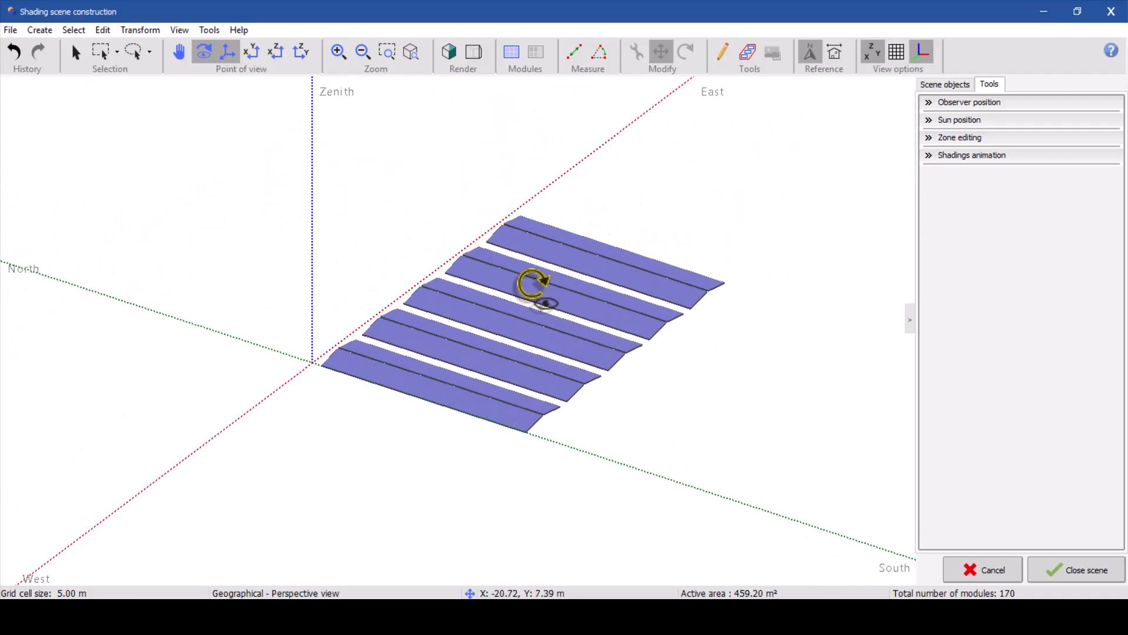
pyautogui.press('Escape')
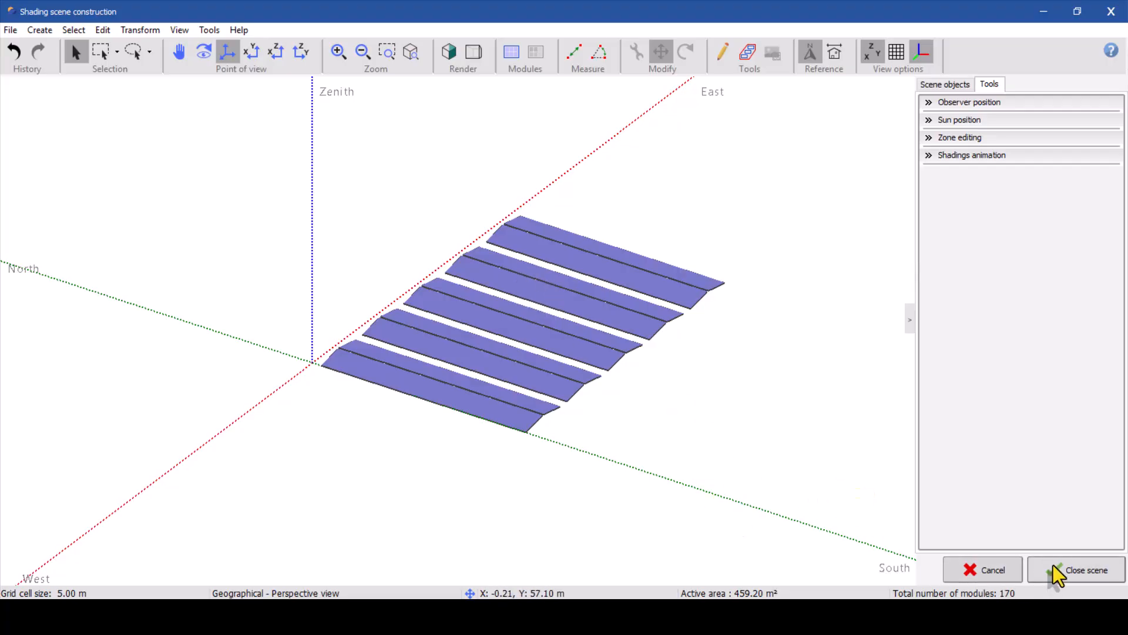
# Close the 3D scene, compute the linear shading factor table and accept the near shadings definition.
pyautogui.click(1070, 574)
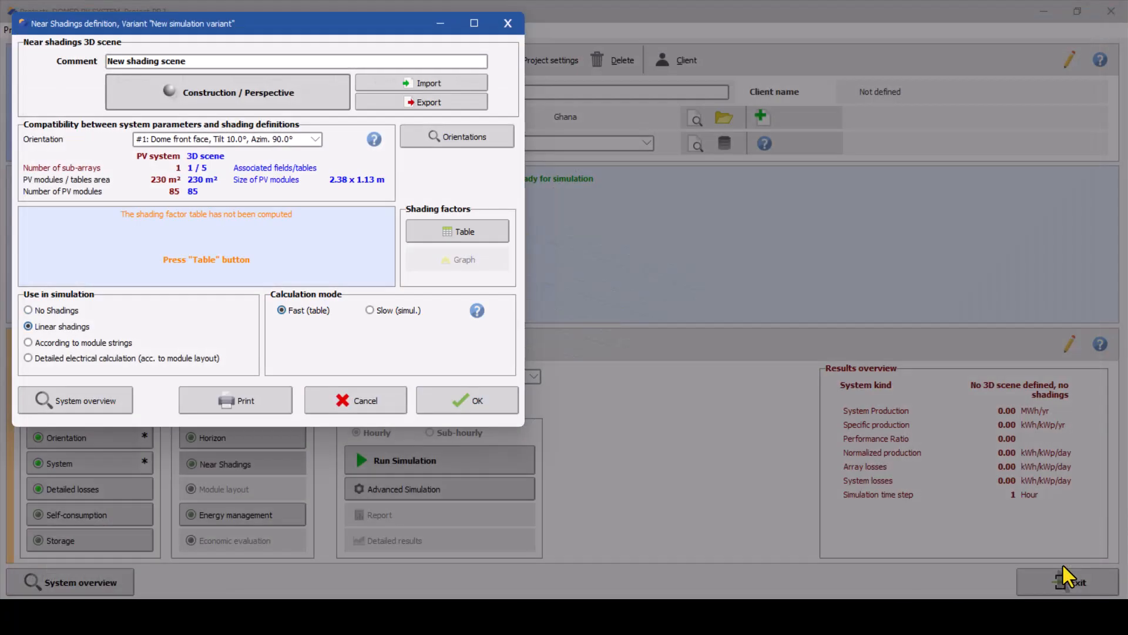
pyautogui.click(474, 235)
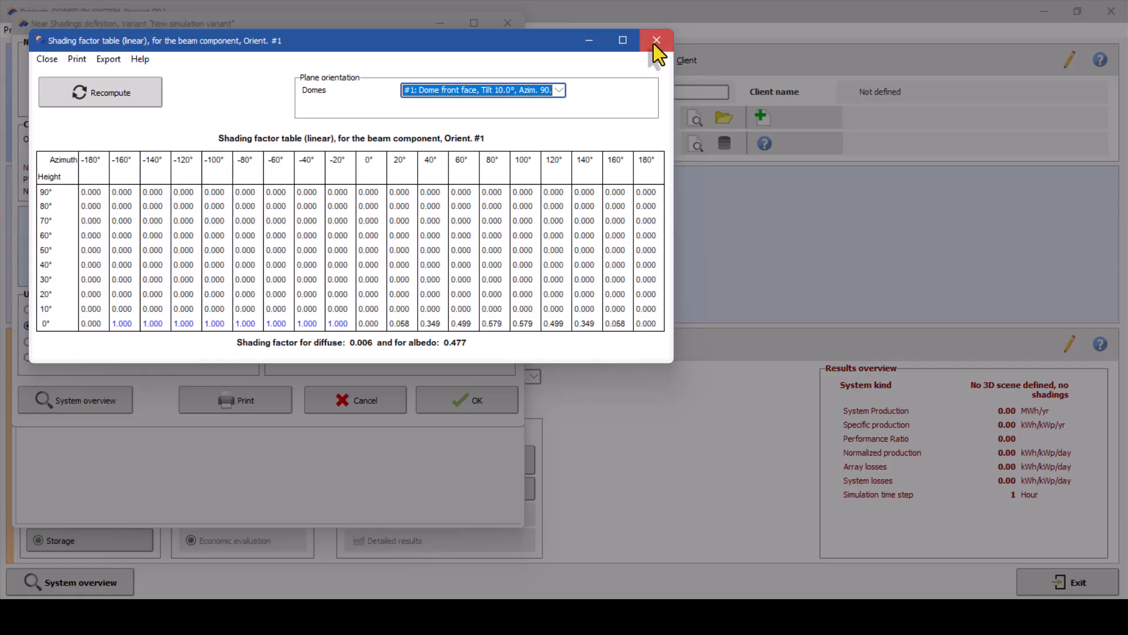
pyautogui.click(655, 41)
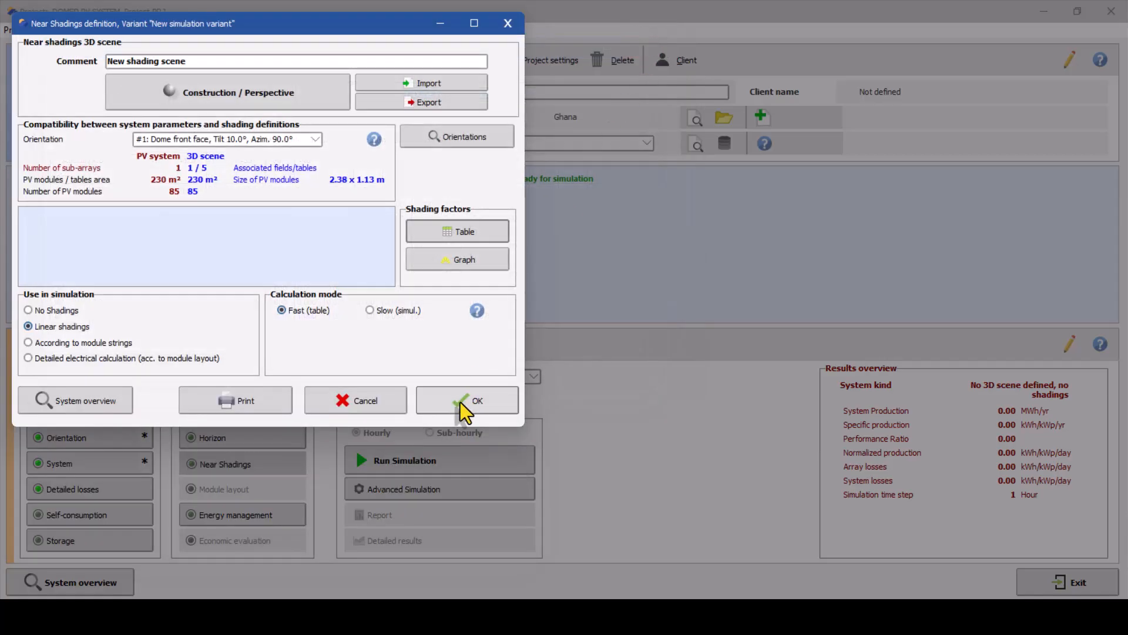
pyautogui.click(460, 402)
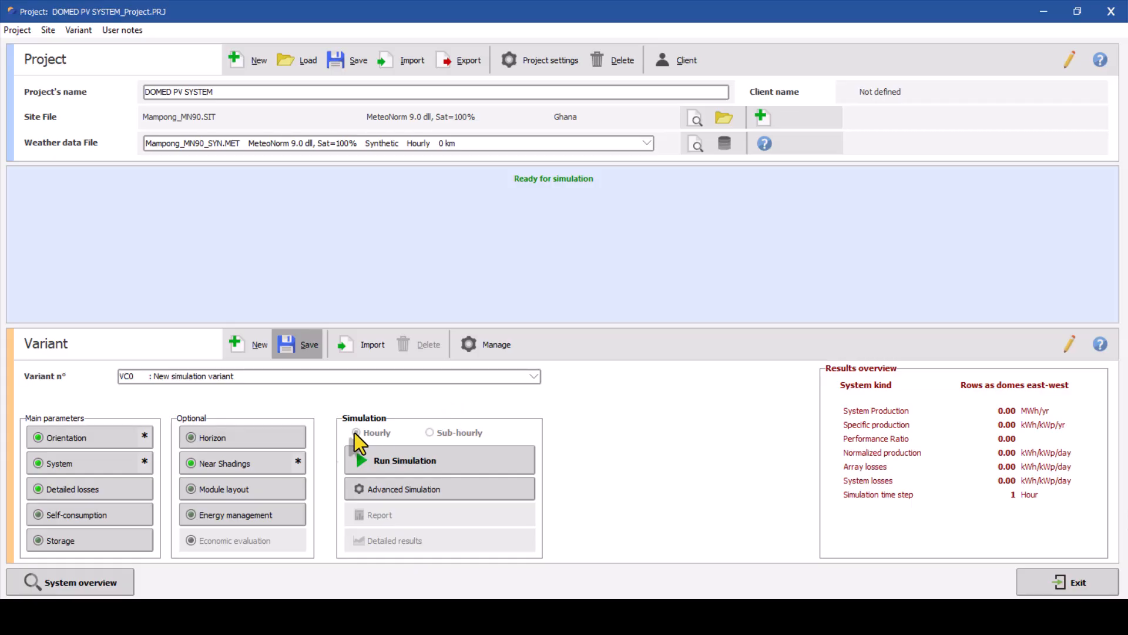
# Open the bifacial system settings of the PV array in the system definition.
pyautogui.click(112, 464)
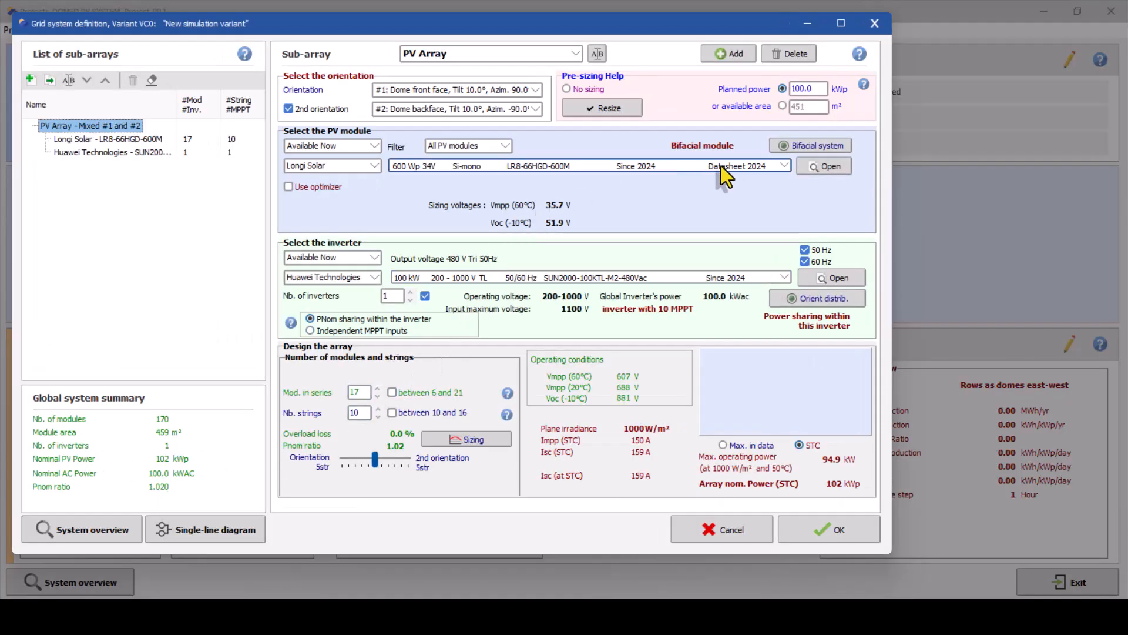
pyautogui.click(810, 147)
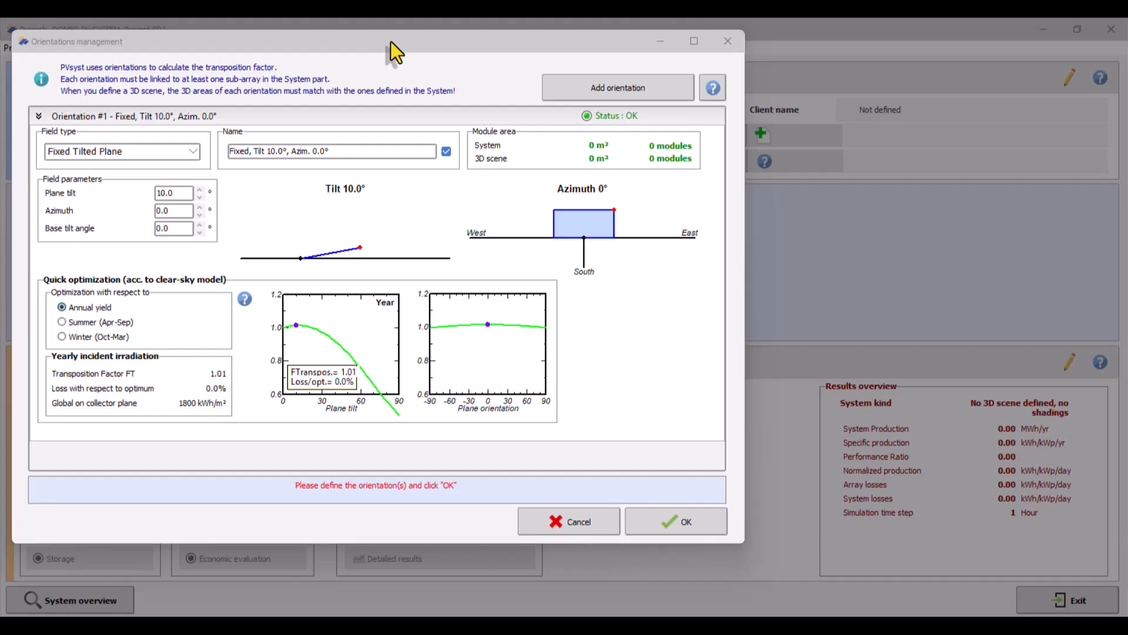
# Add a second fixed tilted plane orientation with 10° tilt and 180° azimuth, and accept the orientations.
pyautogui.click(633, 86)
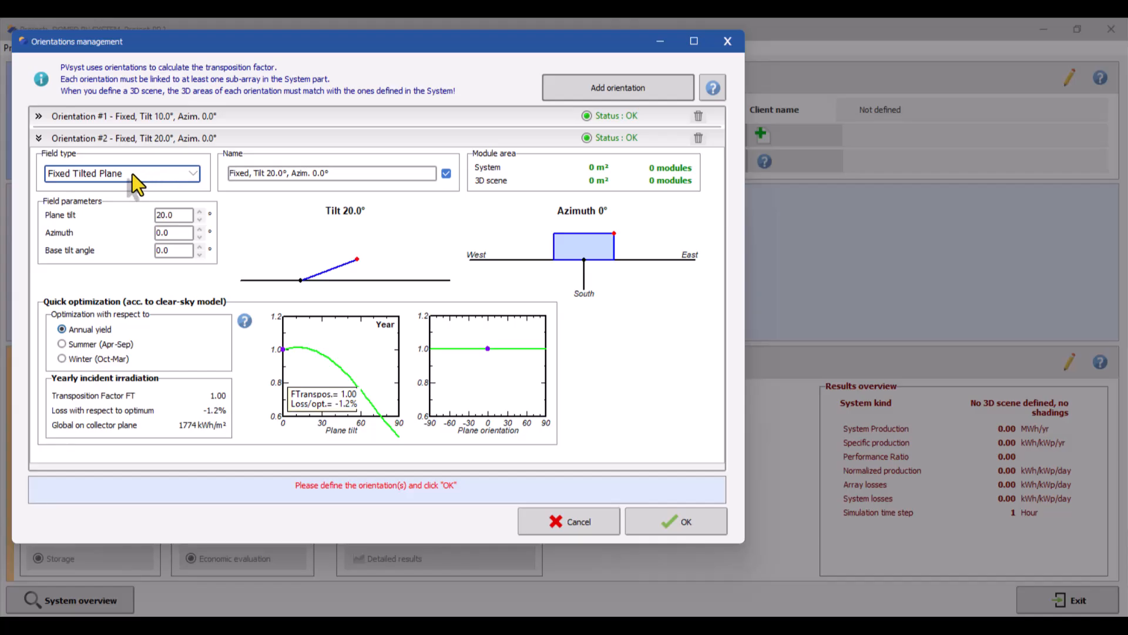
pyautogui.click(180, 215)
pyautogui.moveTo(179, 215); pyautogui.dragTo(150, 217)
pyautogui.write('10')
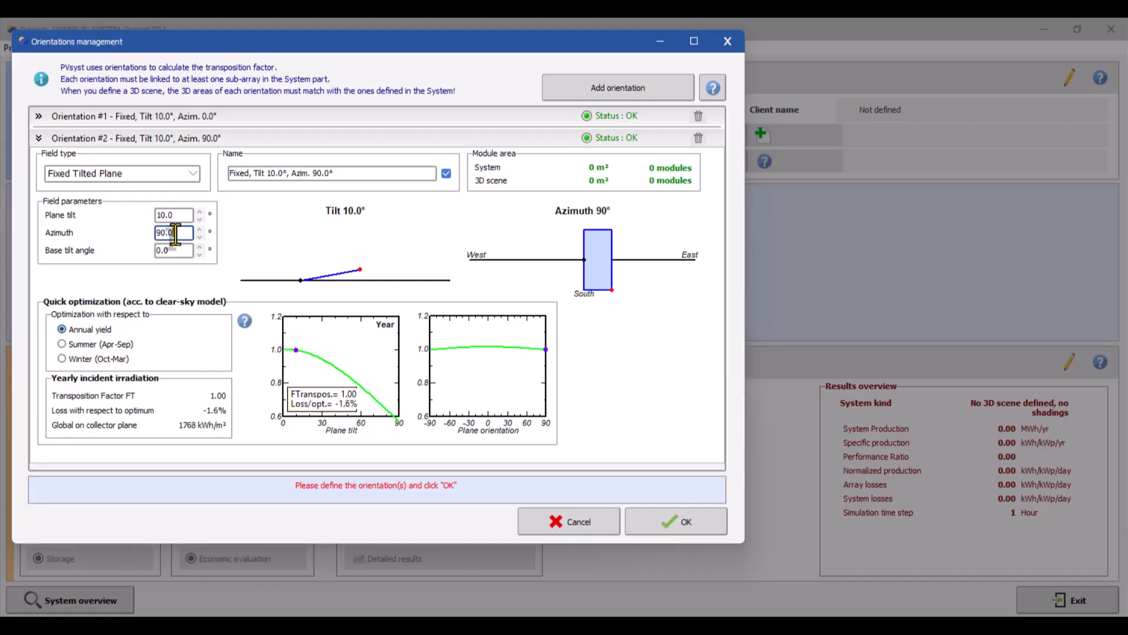
pyautogui.moveTo(174, 234); pyautogui.dragTo(137, 231)
pyautogui.write('18')
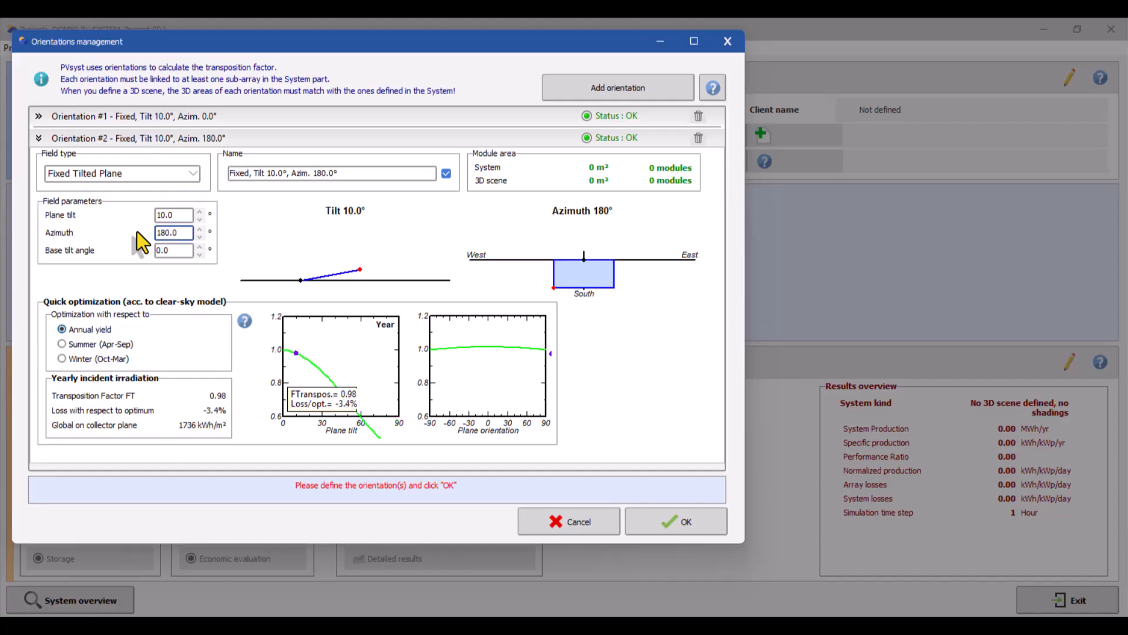
pyautogui.click(673, 520)
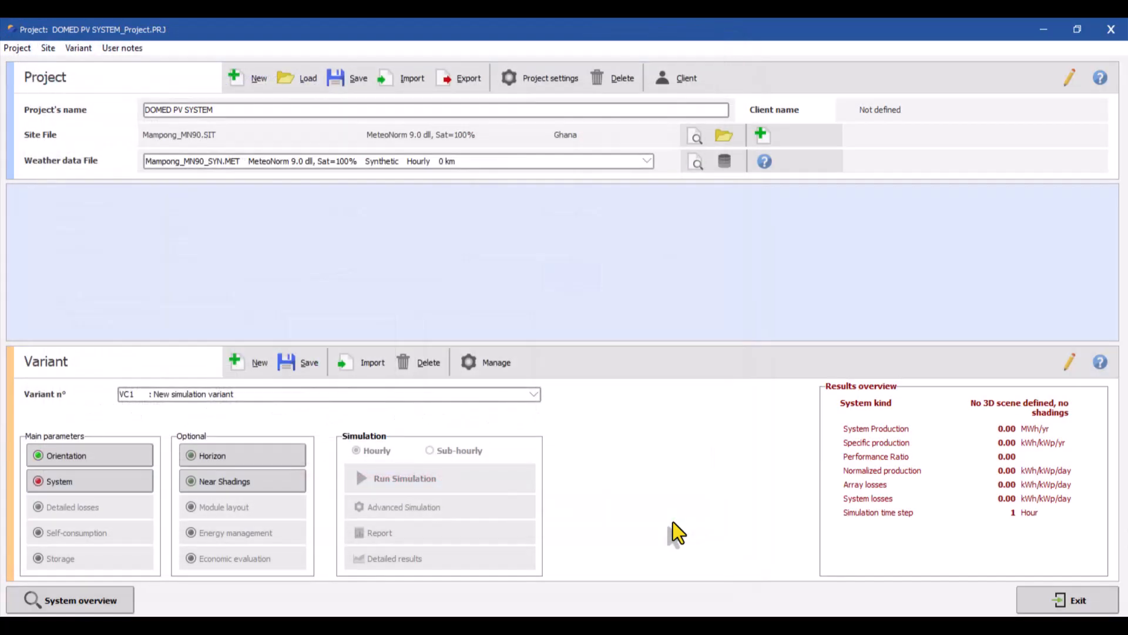
# Set the PV array's planned power to 100 kWp and select the Longi Solar 600 Wp LR8-66HGD-600M module.
pyautogui.click(113, 481)
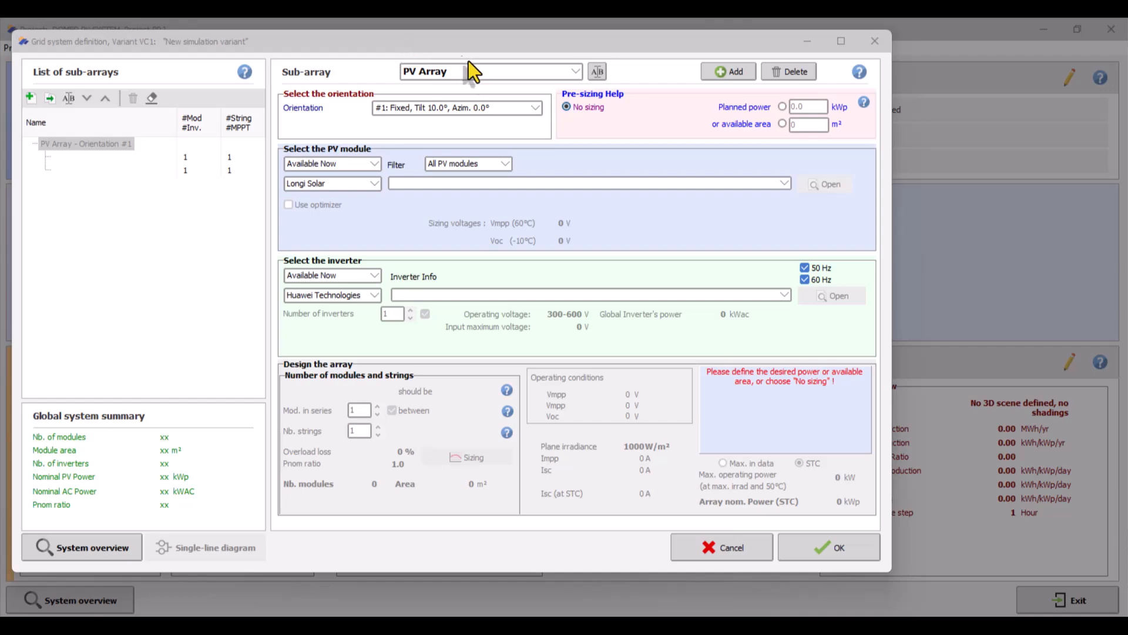
pyautogui.click(815, 108)
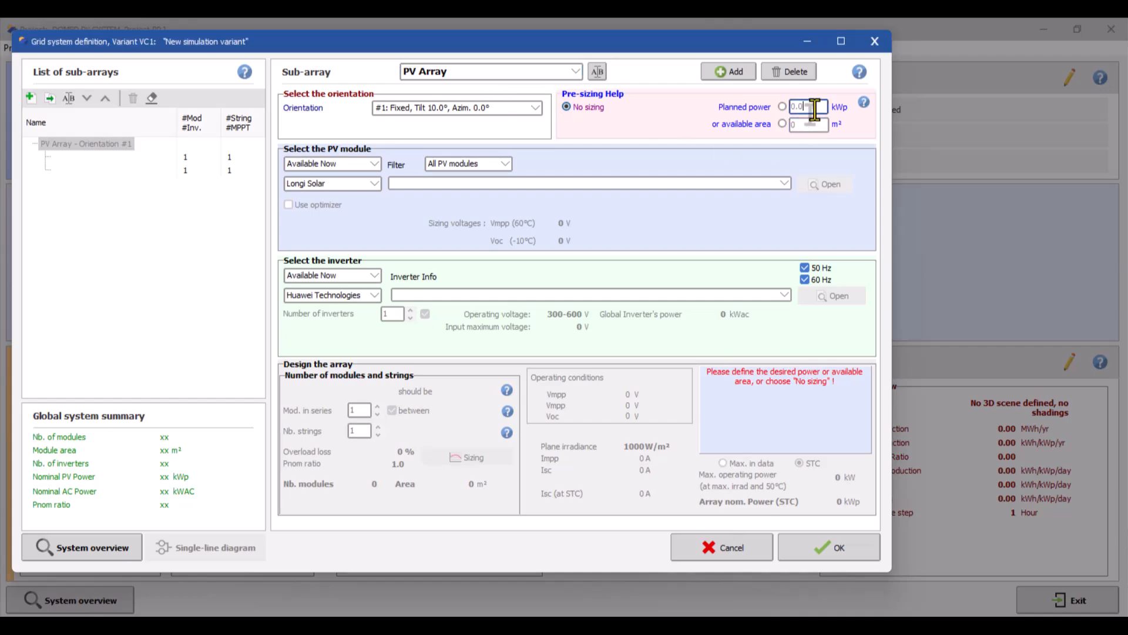
pyautogui.moveTo(815, 108); pyautogui.dragTo(761, 109)
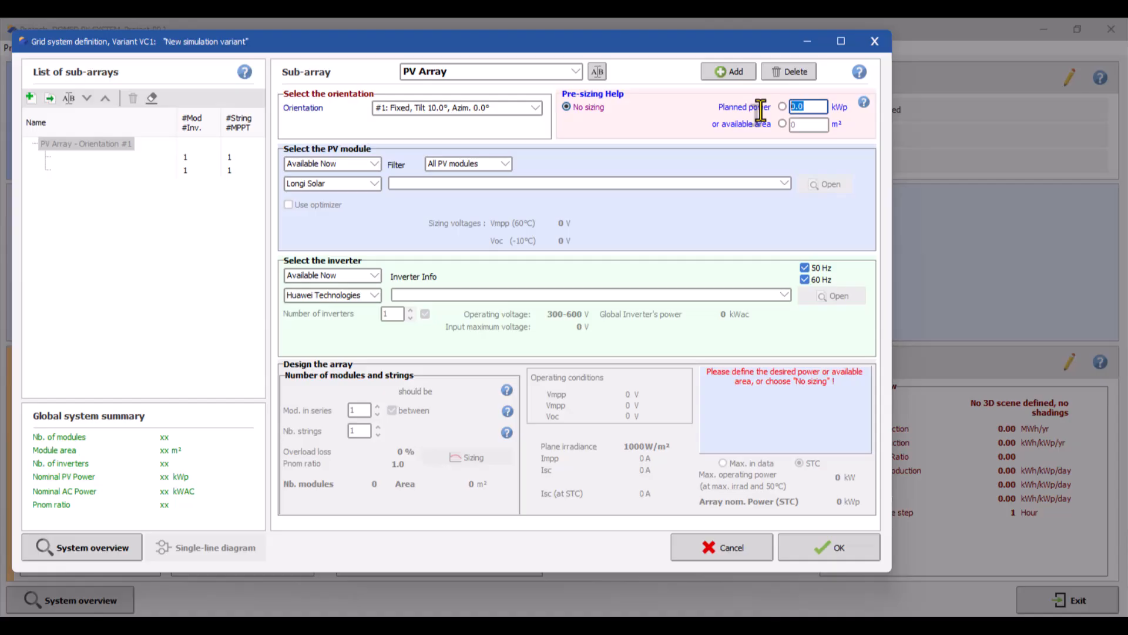
pyautogui.write('100')
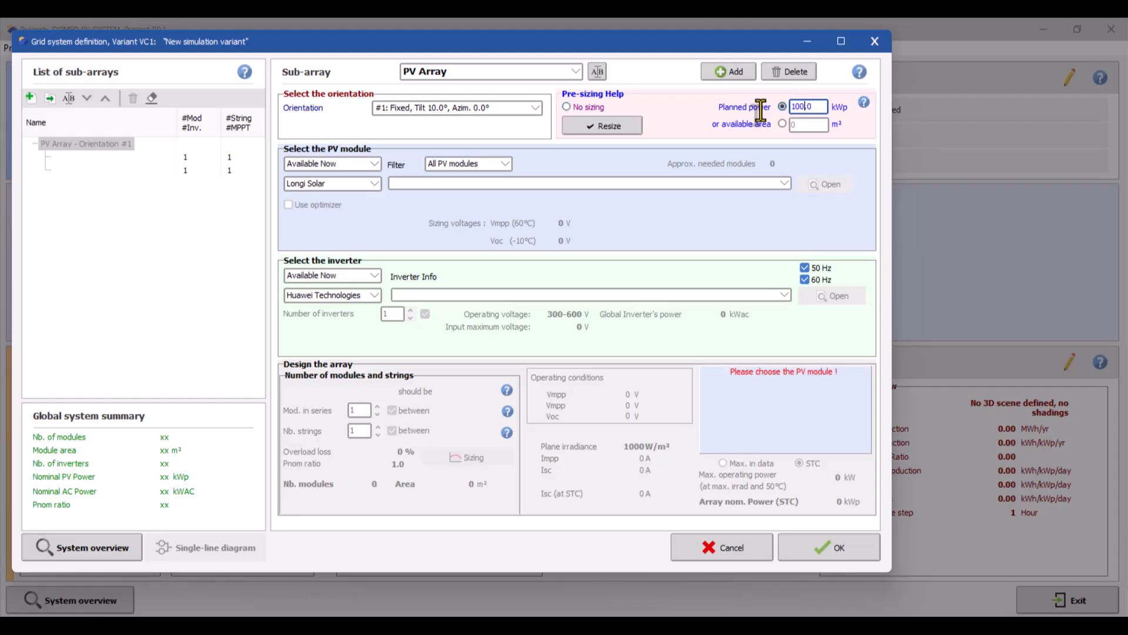
pyautogui.click(692, 186)
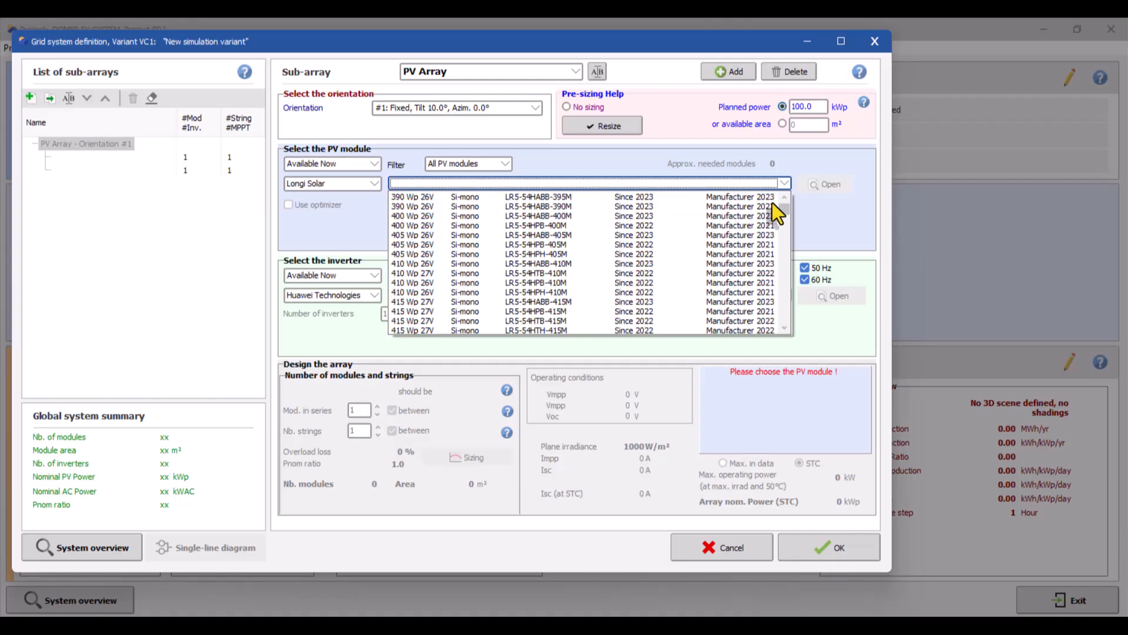
pyautogui.moveTo(784, 207); pyautogui.dragTo(784, 287)
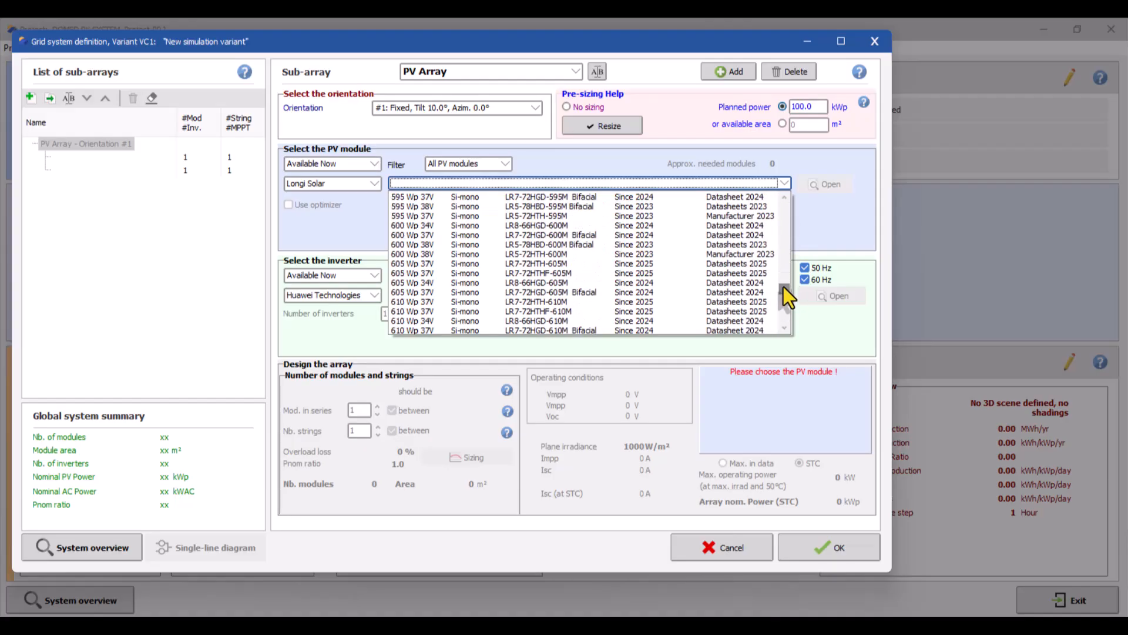
pyautogui.click(694, 225)
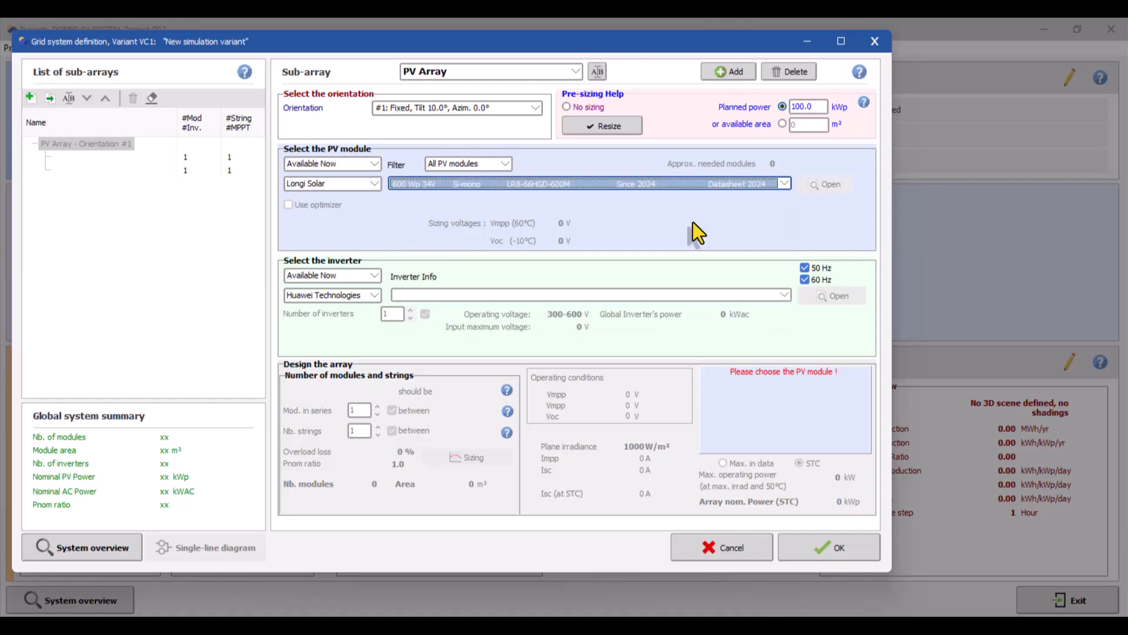
# Select the 100 kW Huawei SUN2000-100KTL-M2-480Vac inverter for the PV array.
pyautogui.click(544, 294)
pyautogui.moveTo(778, 320); pyautogui.dragTo(785, 405)
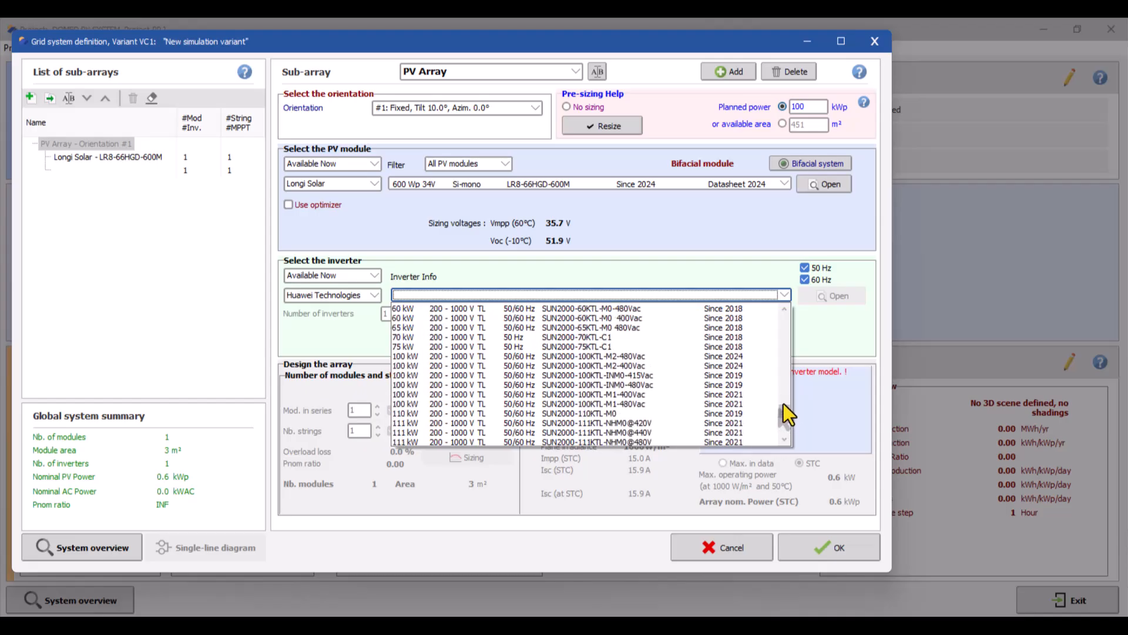
pyautogui.click(727, 355)
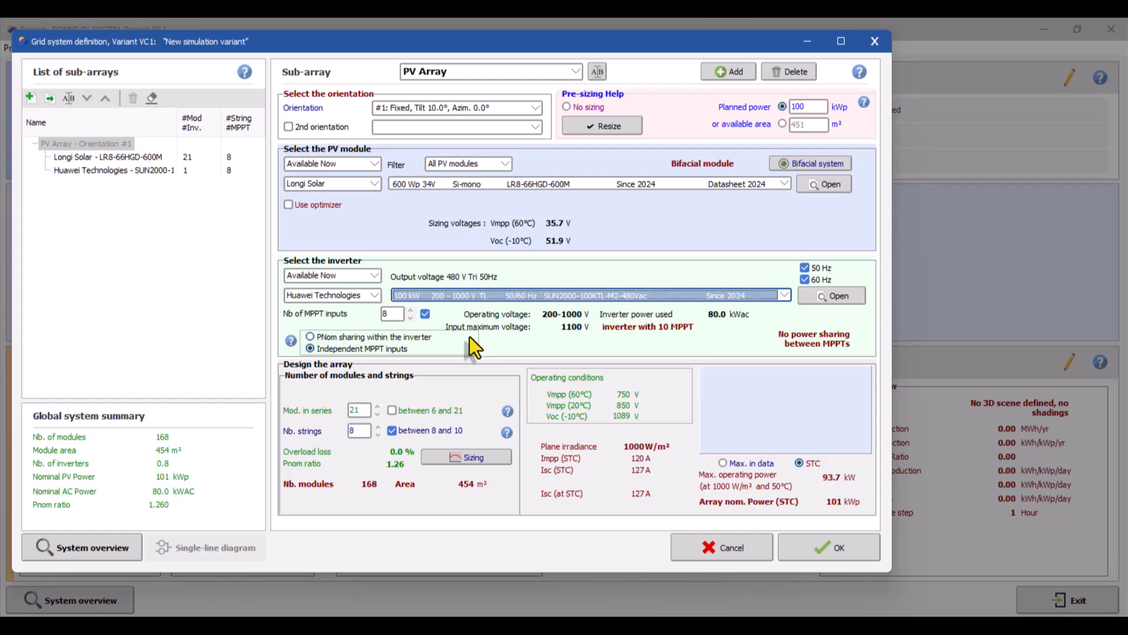
# Enable the second orientation for the PV array and assign 5 strings to orientation #1 in the orientation distribution.
pyautogui.click(288, 127)
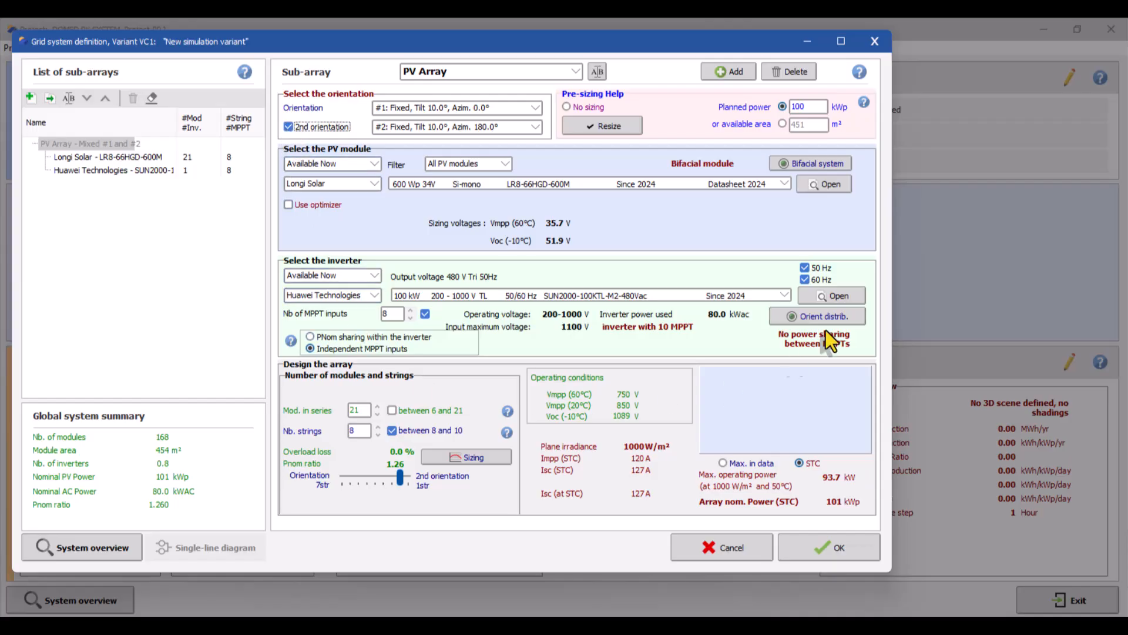
pyautogui.click(826, 321)
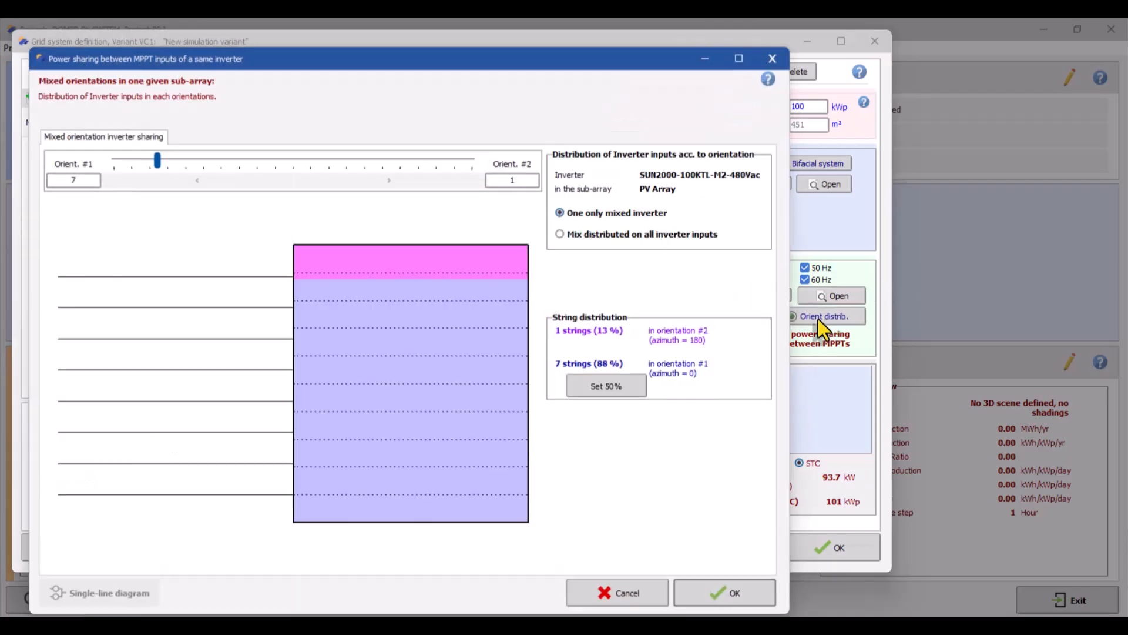
pyautogui.doubleClick(78, 181)
pyautogui.write('5')
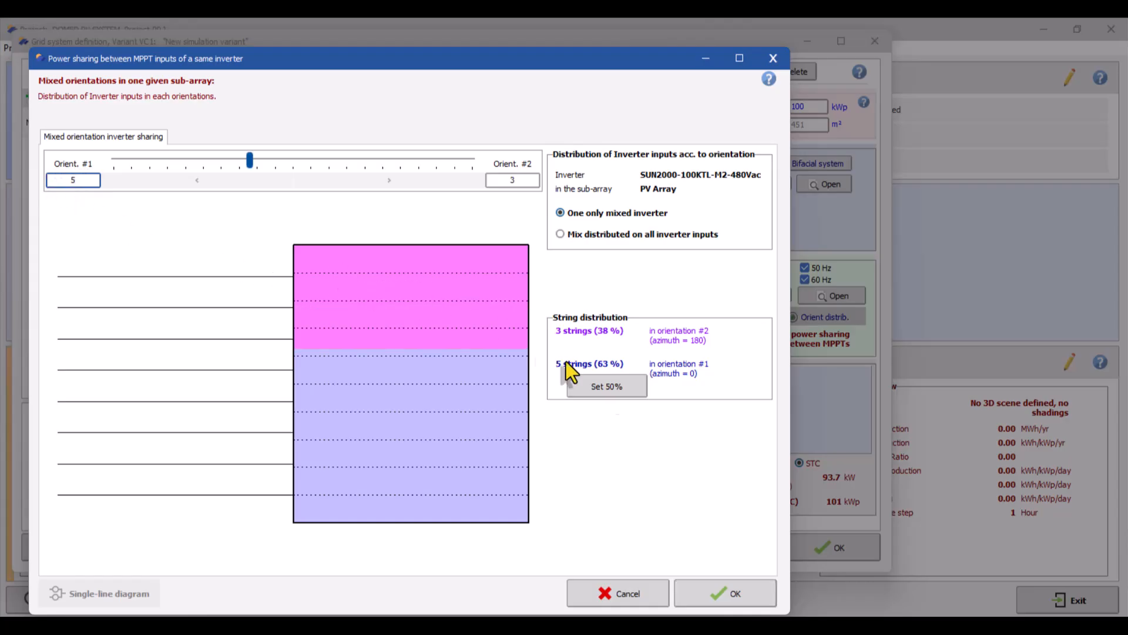
pyautogui.click(715, 603)
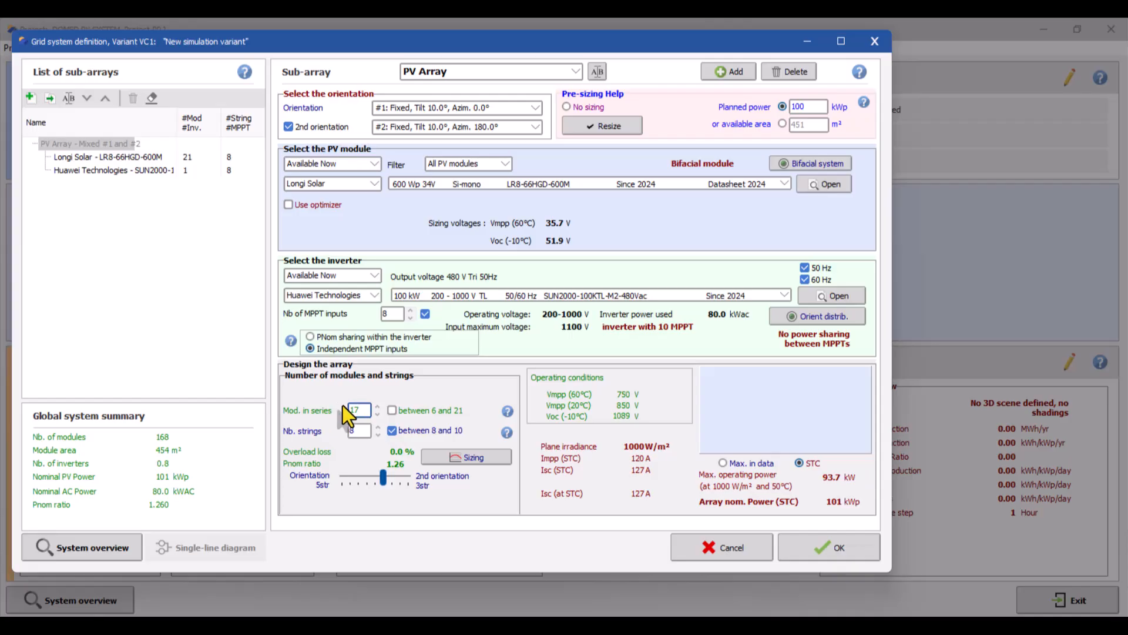
# Size the array to 17 modules in series and 10 strings, and accept an orientation distribution of 5 strings each.
pyautogui.press('Tab')
pyautogui.write('10')
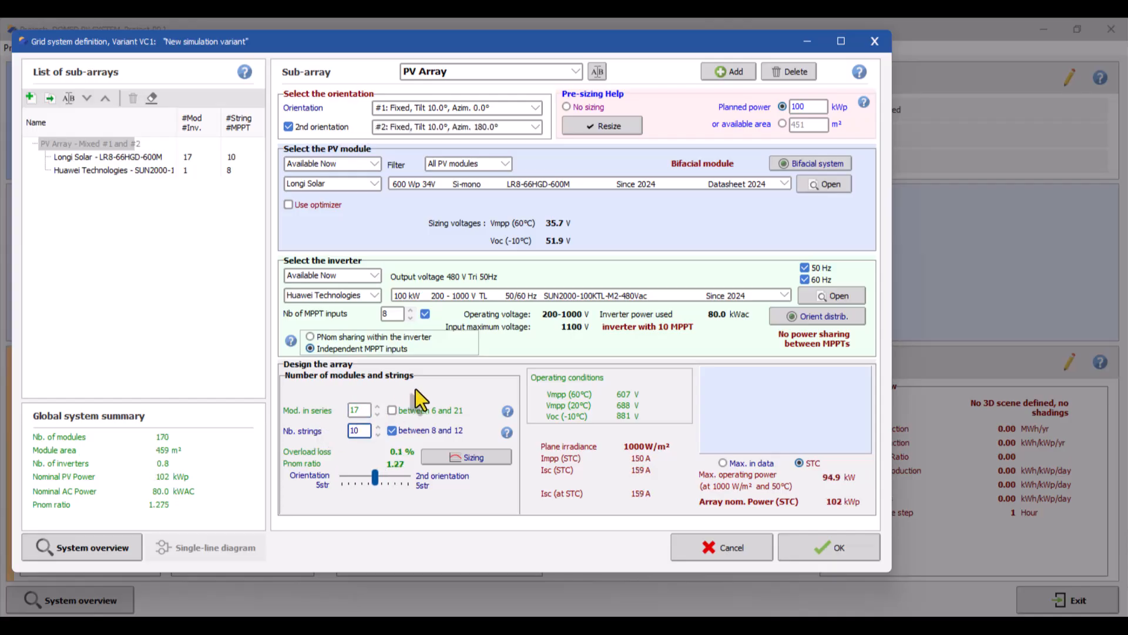
pyautogui.click(819, 318)
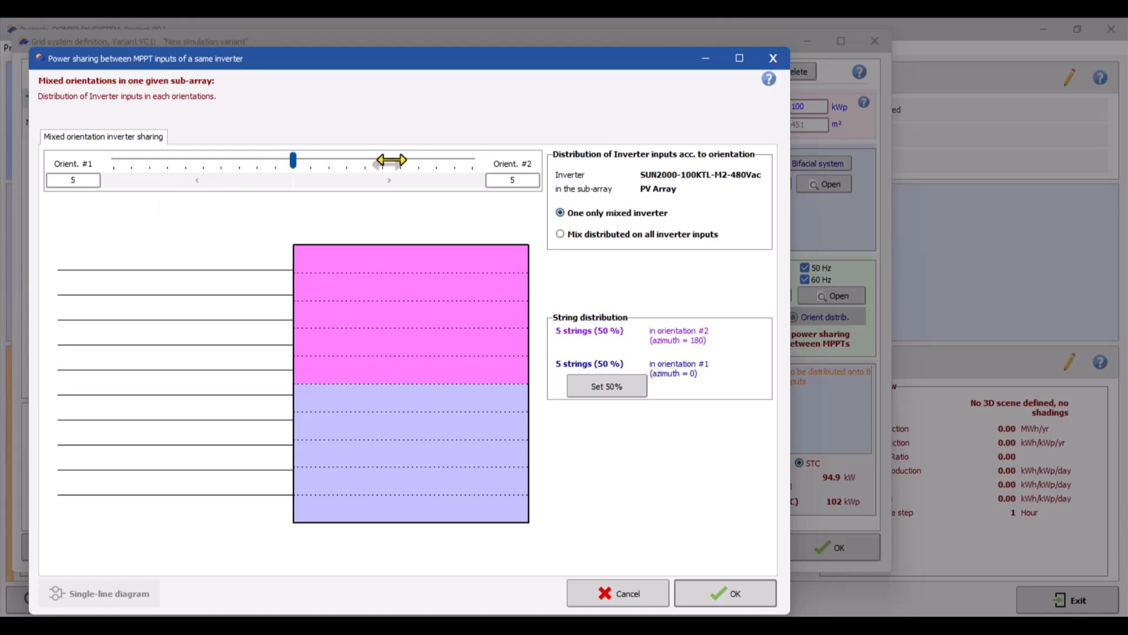
pyautogui.click(728, 593)
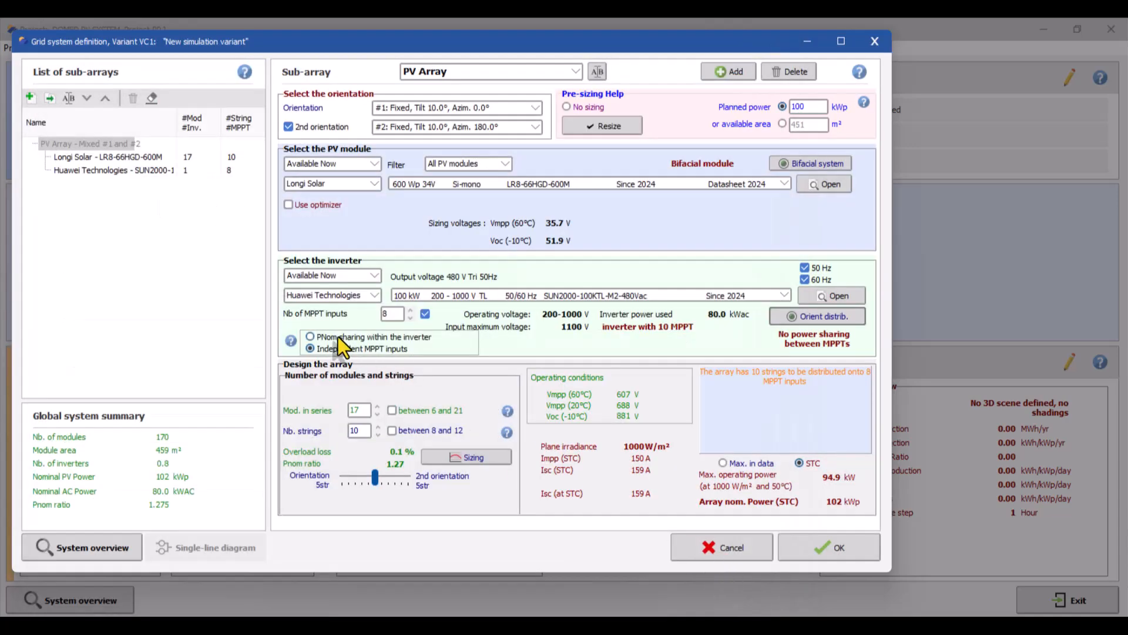
# Use PNom sharing within the inverter and accept the grid system definition.
pyautogui.click(310, 337)
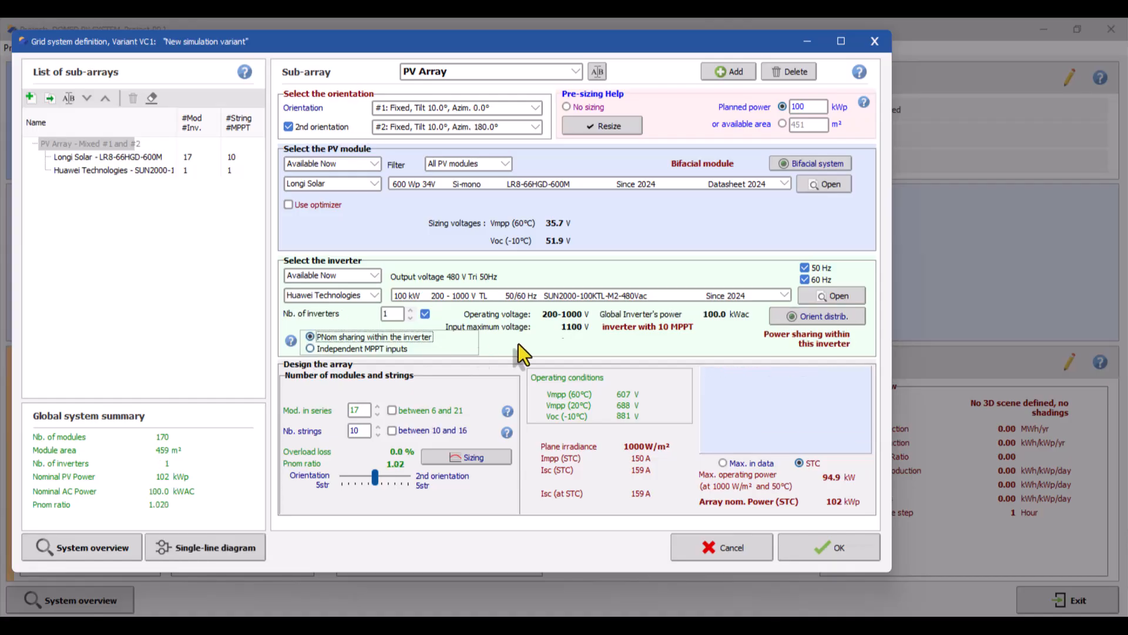
pyautogui.click(826, 538)
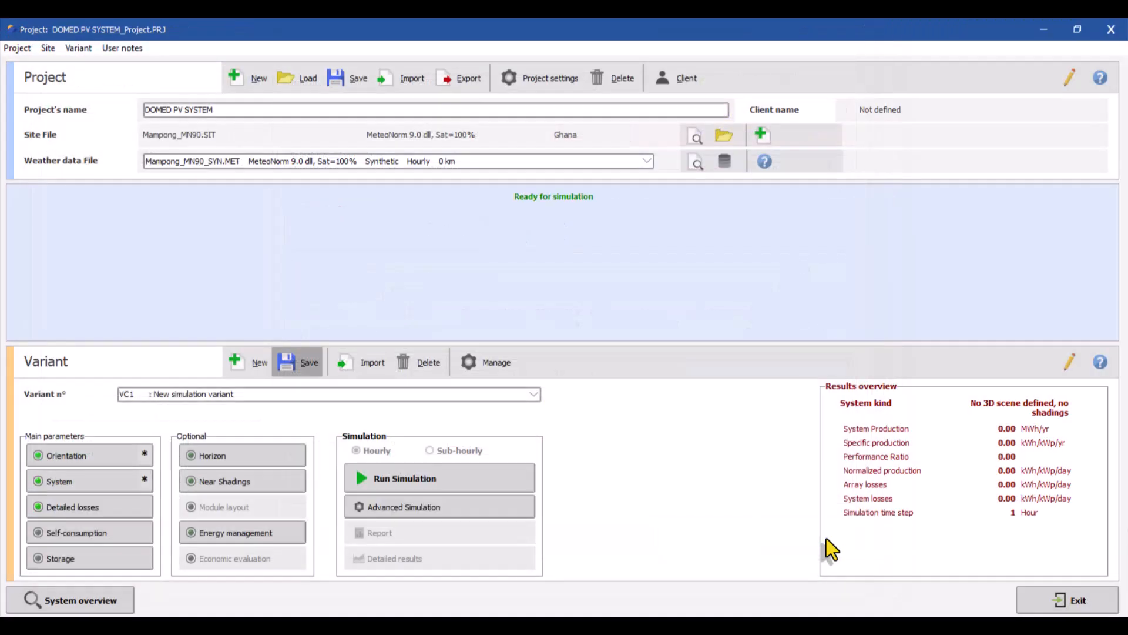
# Create an array of tables in the near-shadings 3D scene with 5 sheds and a 6 m north-south pitch.
pyautogui.click(245, 482)
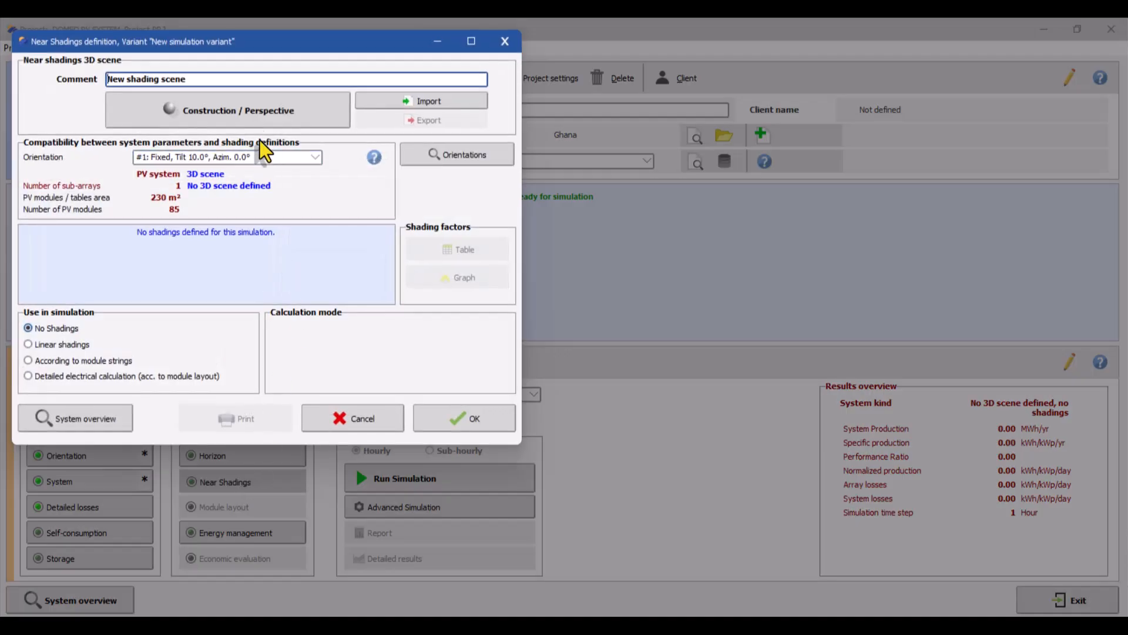
pyautogui.click(263, 114)
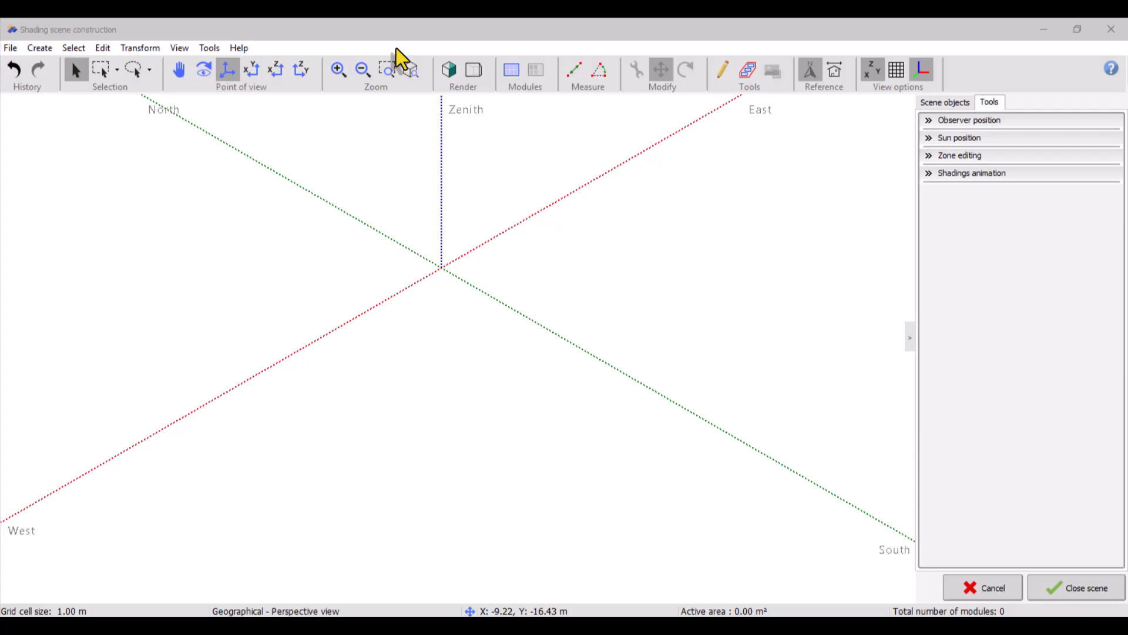
pyautogui.click(40, 47)
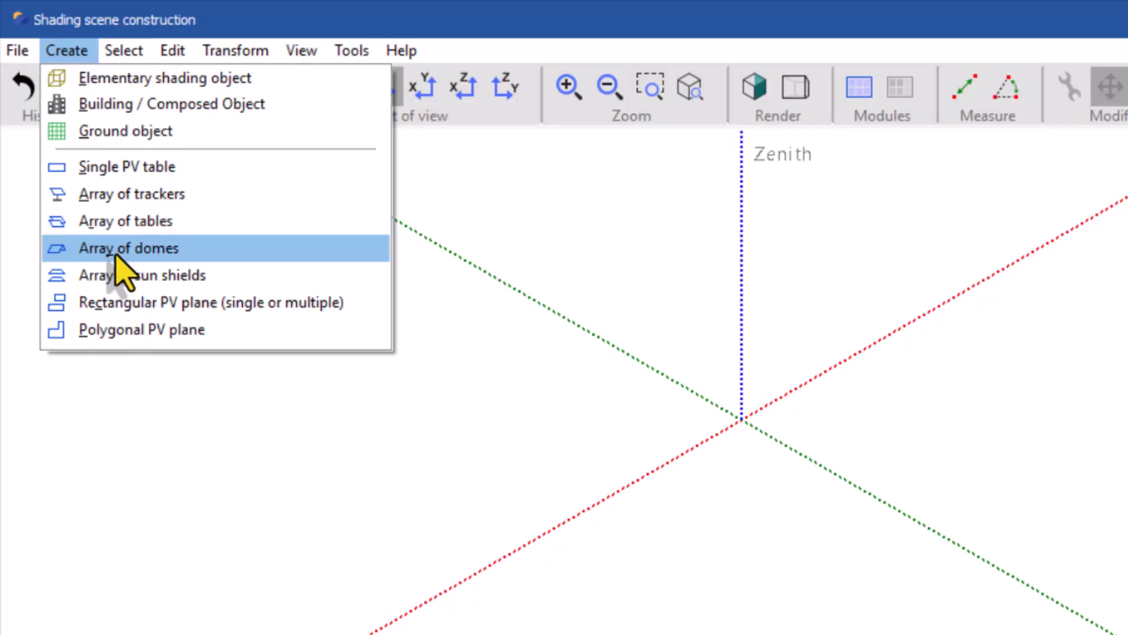
pyautogui.click(120, 222)
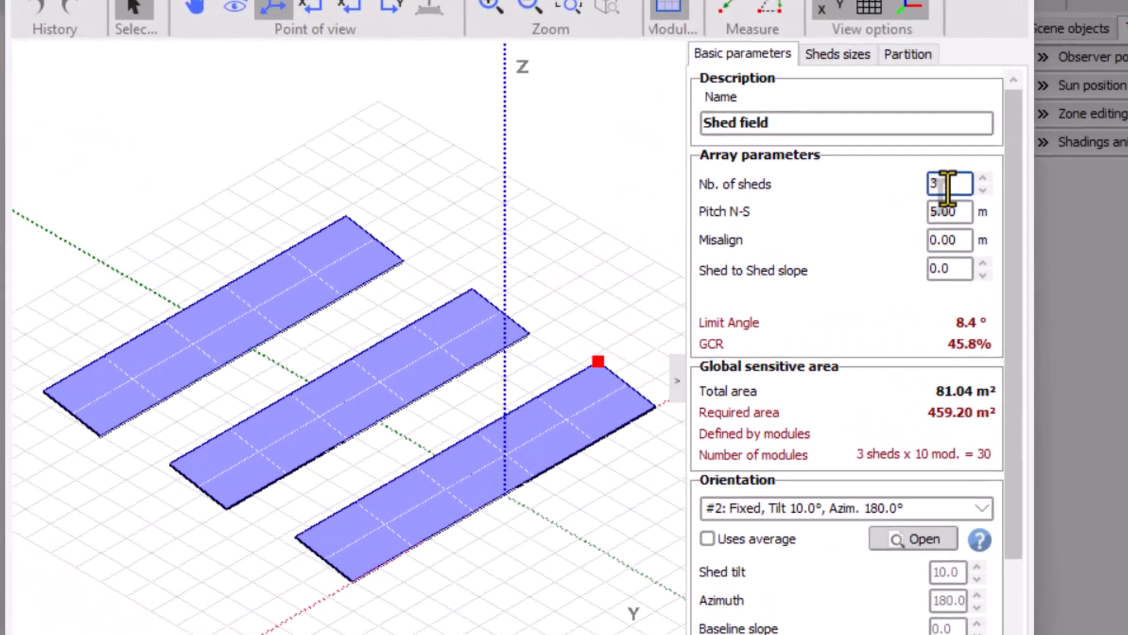
pyautogui.doubleClick(948, 187)
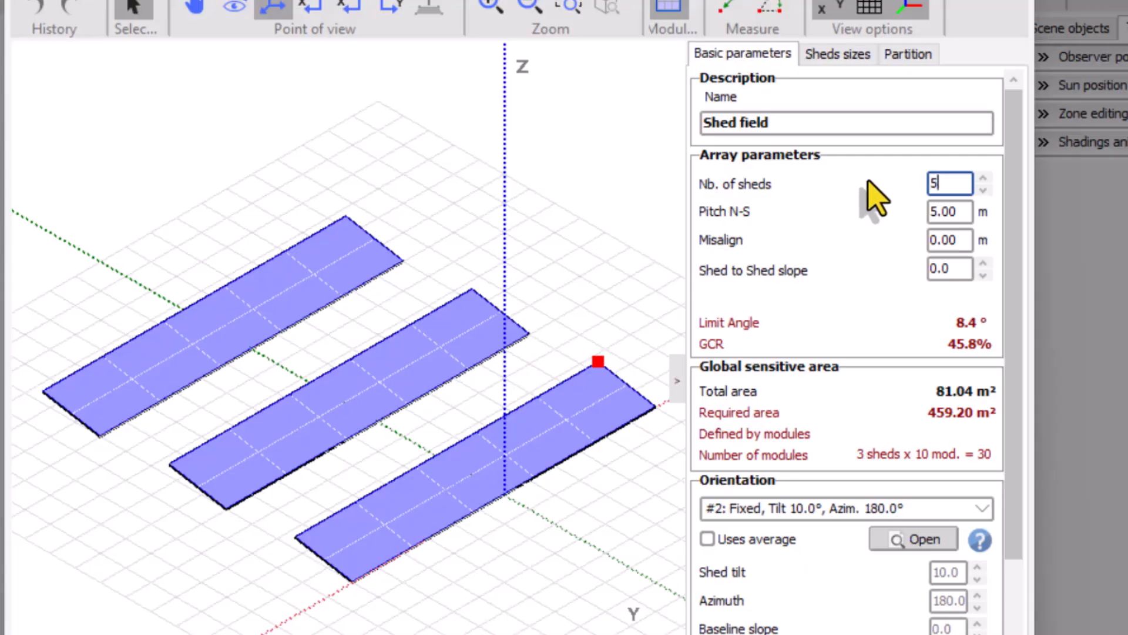
pyautogui.doubleClick(943, 212)
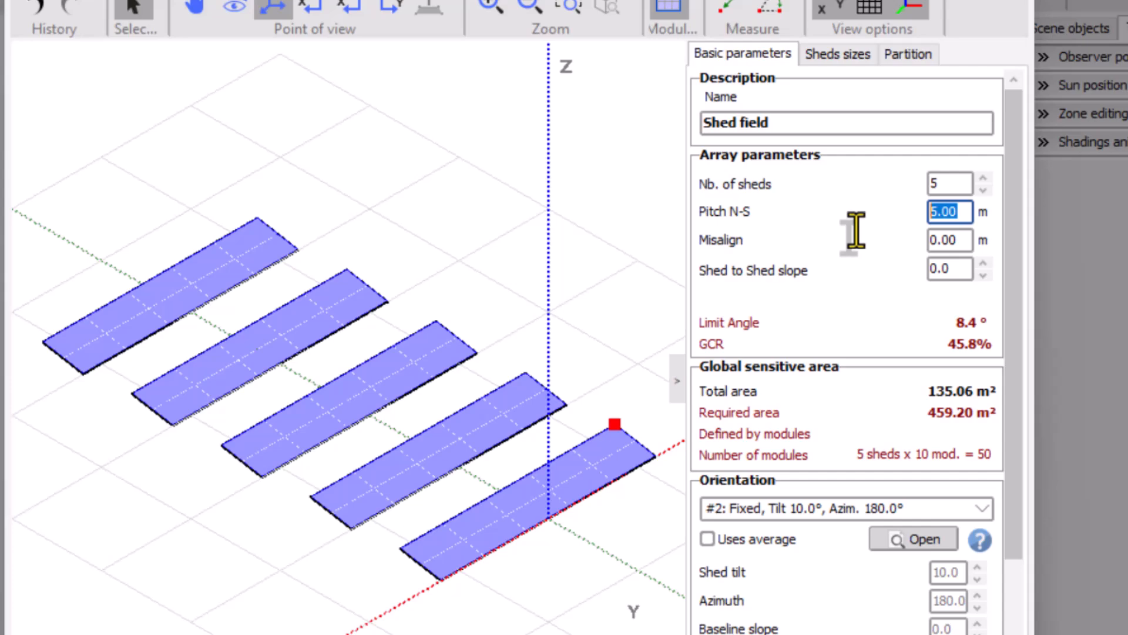
pyautogui.write('6')
# Set the shed sizes to portrait modules, 17 in length and 1 in height.
pyautogui.click(846, 64)
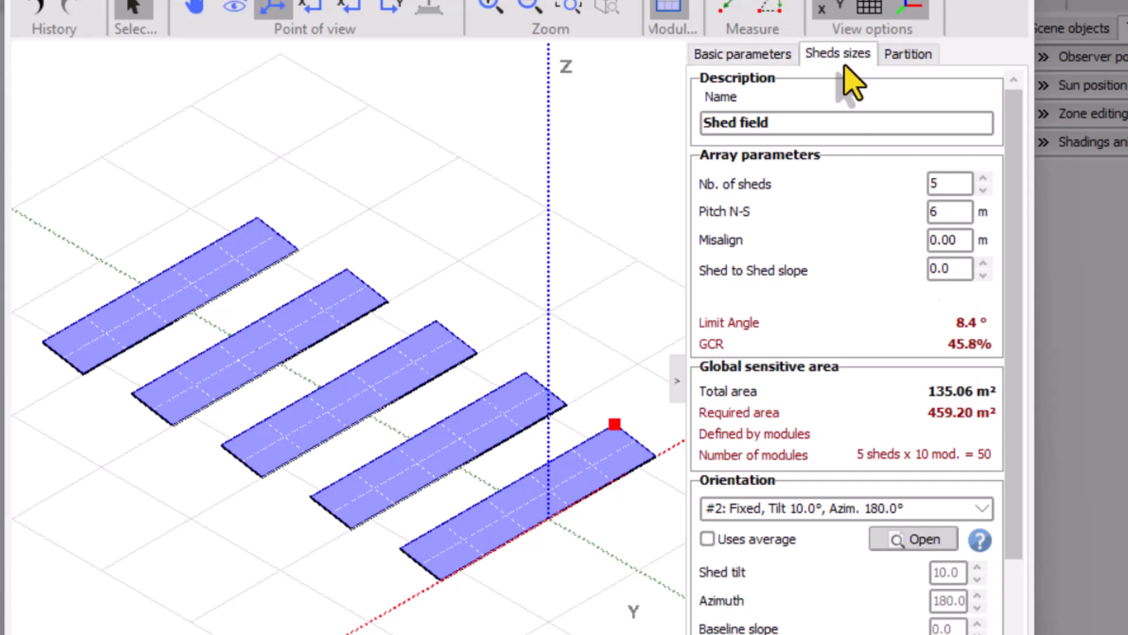
pyautogui.click(875, 281)
pyautogui.click(884, 317)
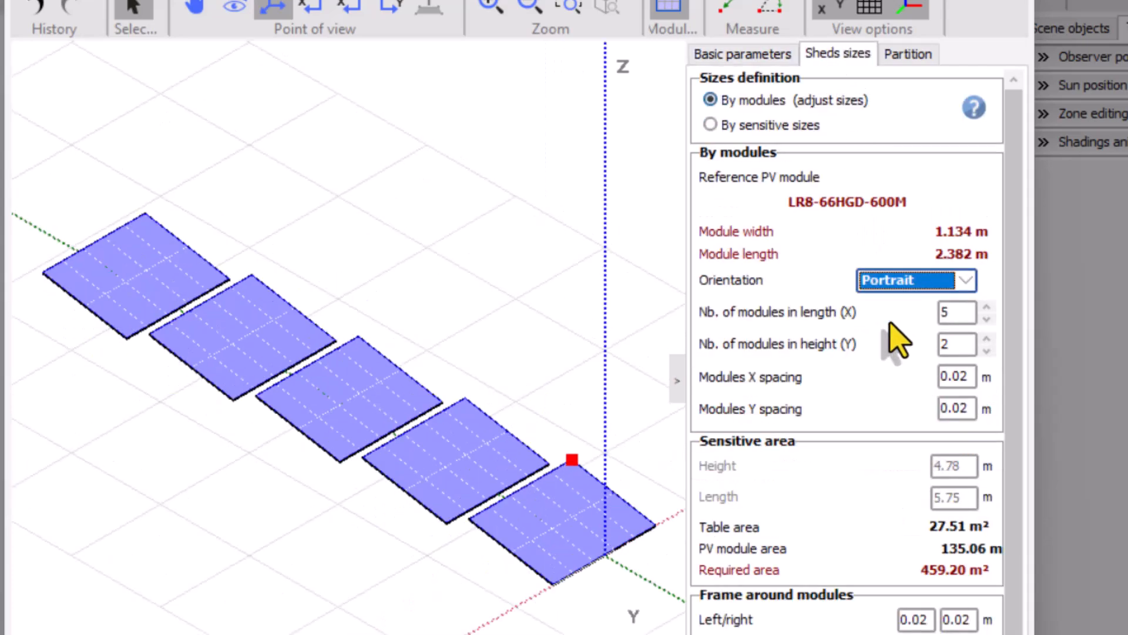
pyautogui.doubleClick(946, 311)
pyautogui.write('17')
pyautogui.doubleClick(949, 344)
pyautogui.write('1')
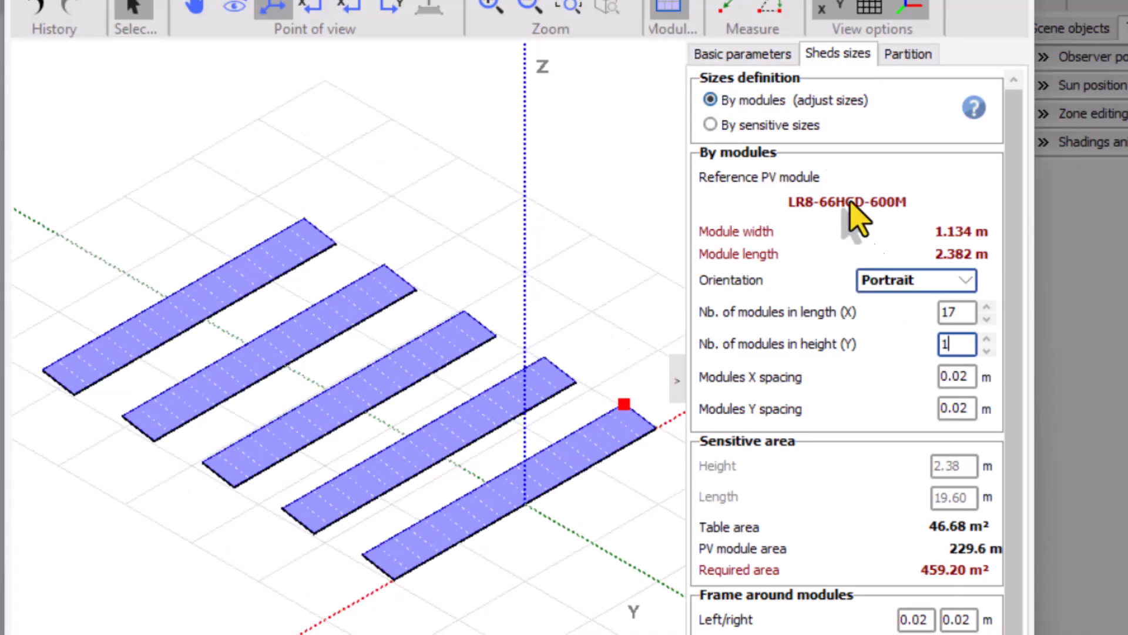
# Recheck the shed field's basic parameters and sizes, close the object into the scene and deselect it.
pyautogui.click(745, 53)
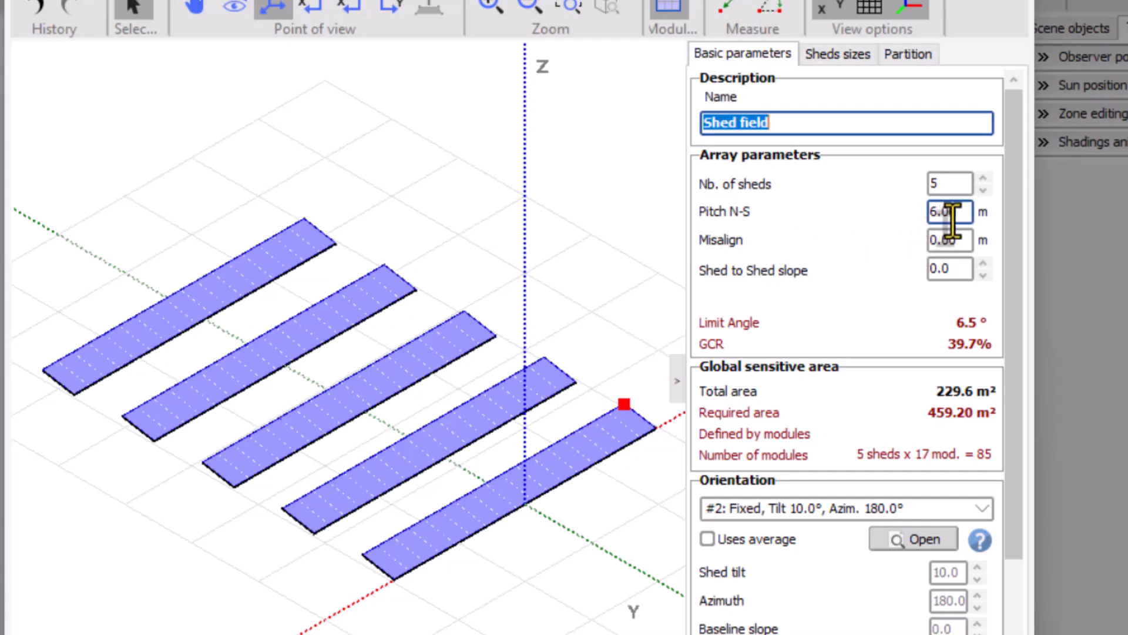
pyautogui.click(834, 53)
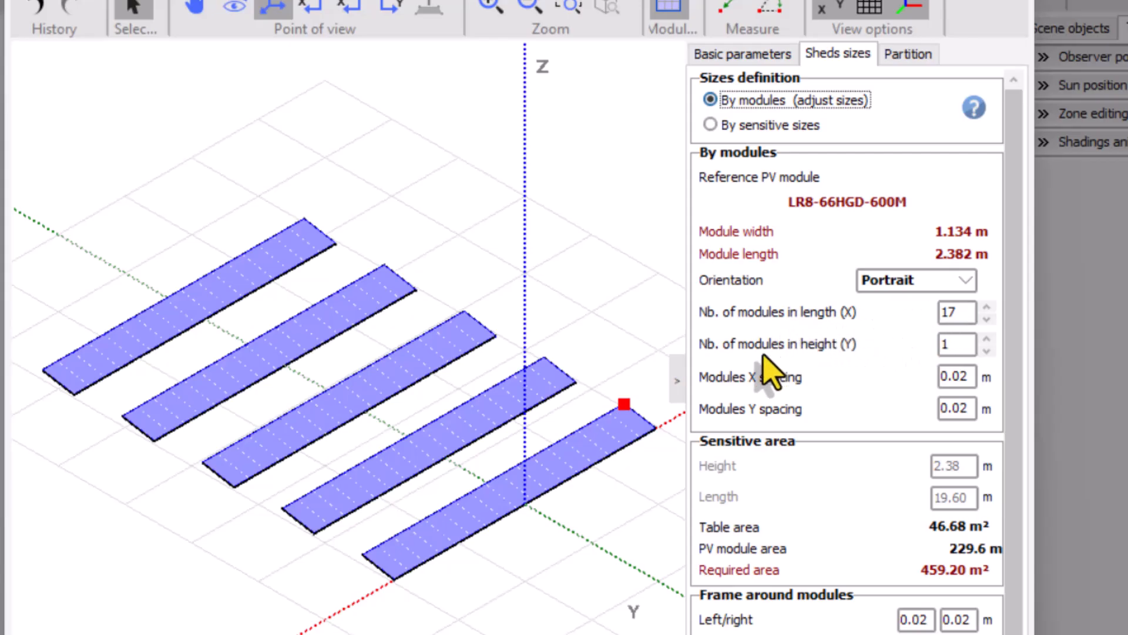
pyautogui.click(944, 341)
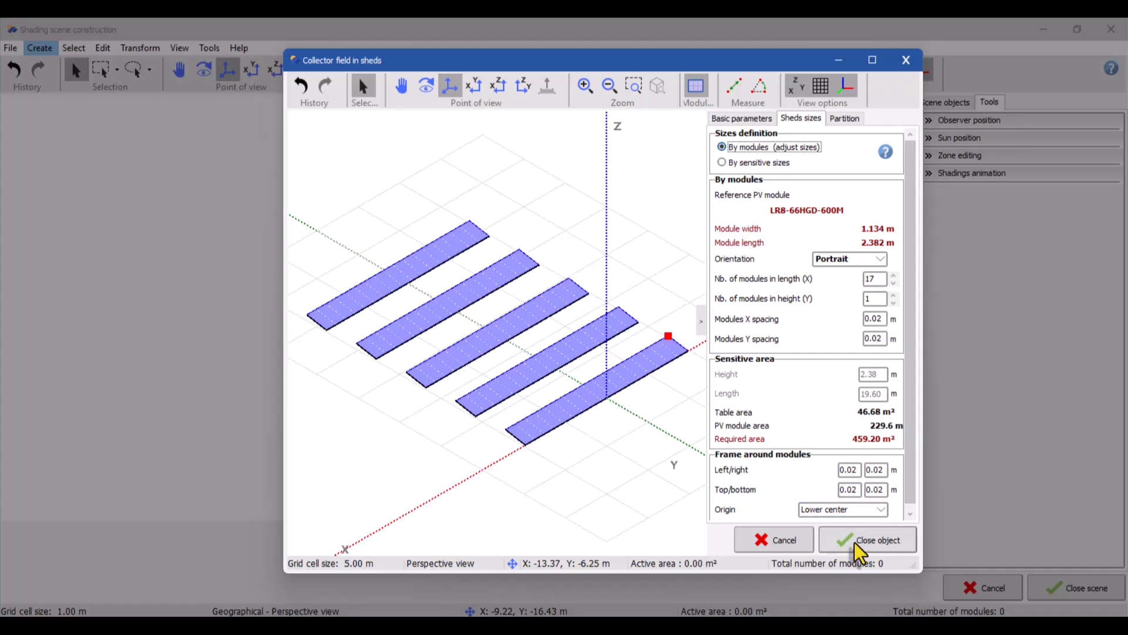
pyautogui.click(859, 544)
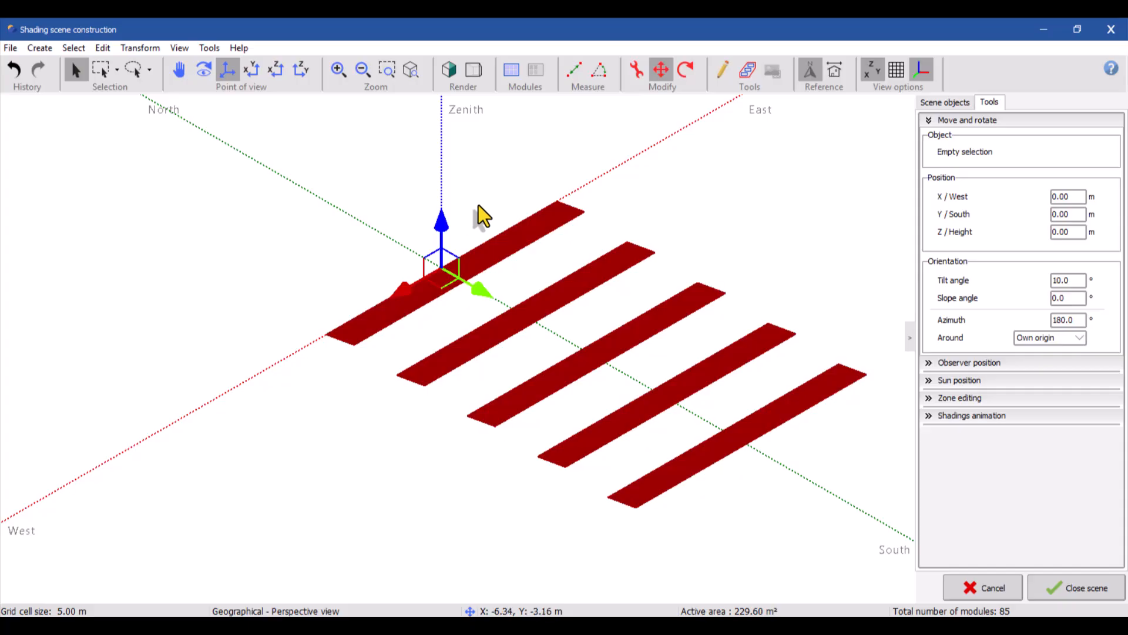
pyautogui.click(480, 209)
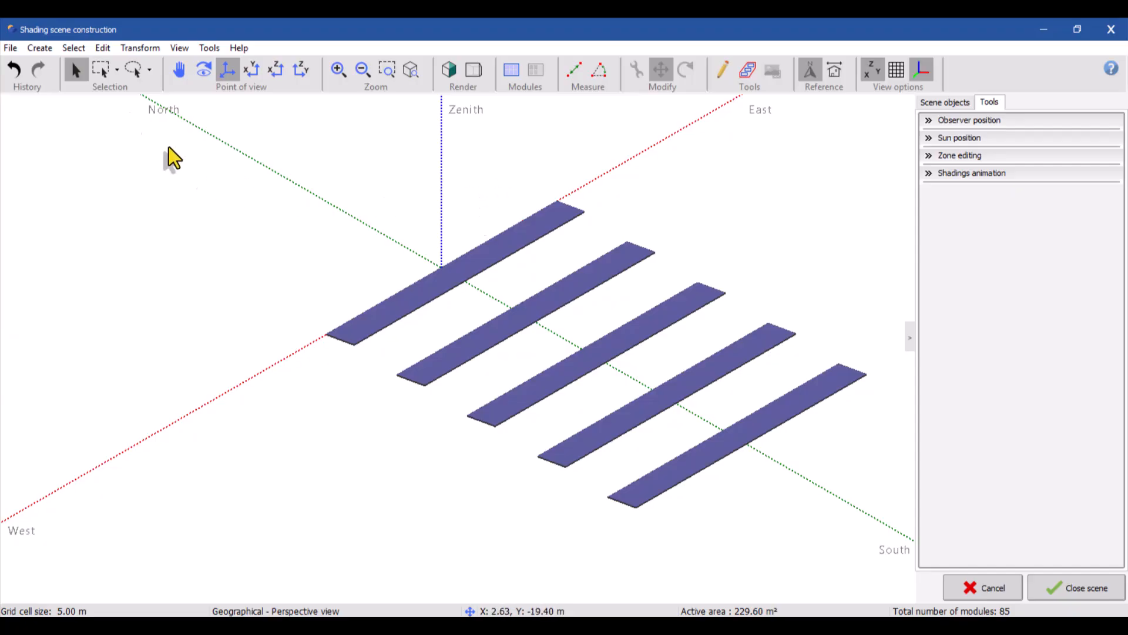
# Create a second array of tables with 5 sheds and a 6 m north-south pitch.
pyautogui.click(42, 48)
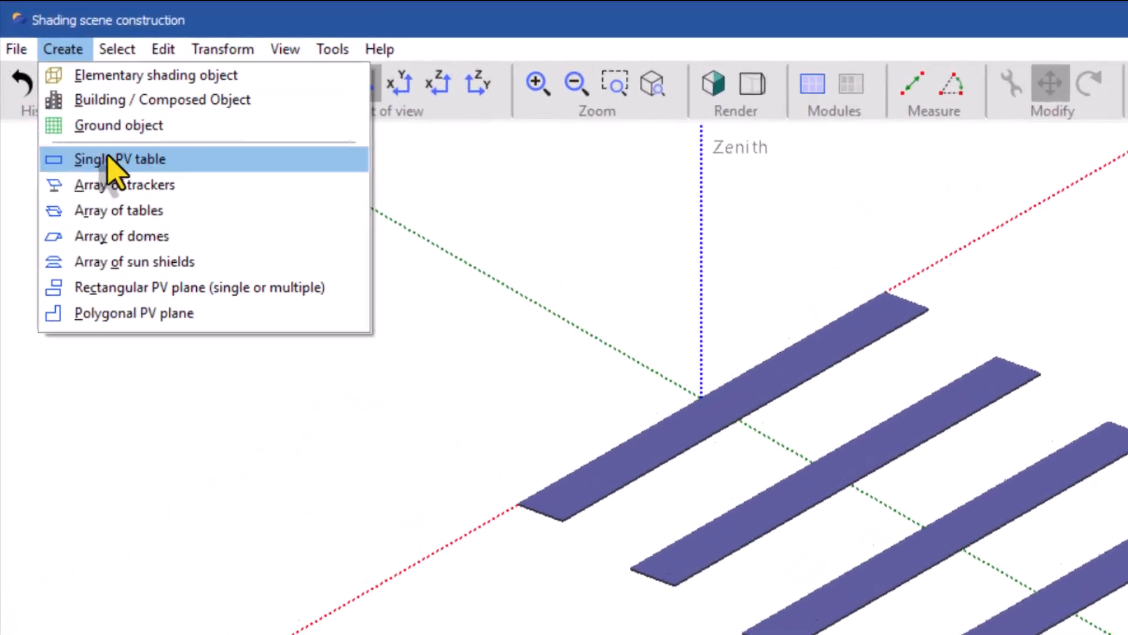
pyautogui.click(147, 220)
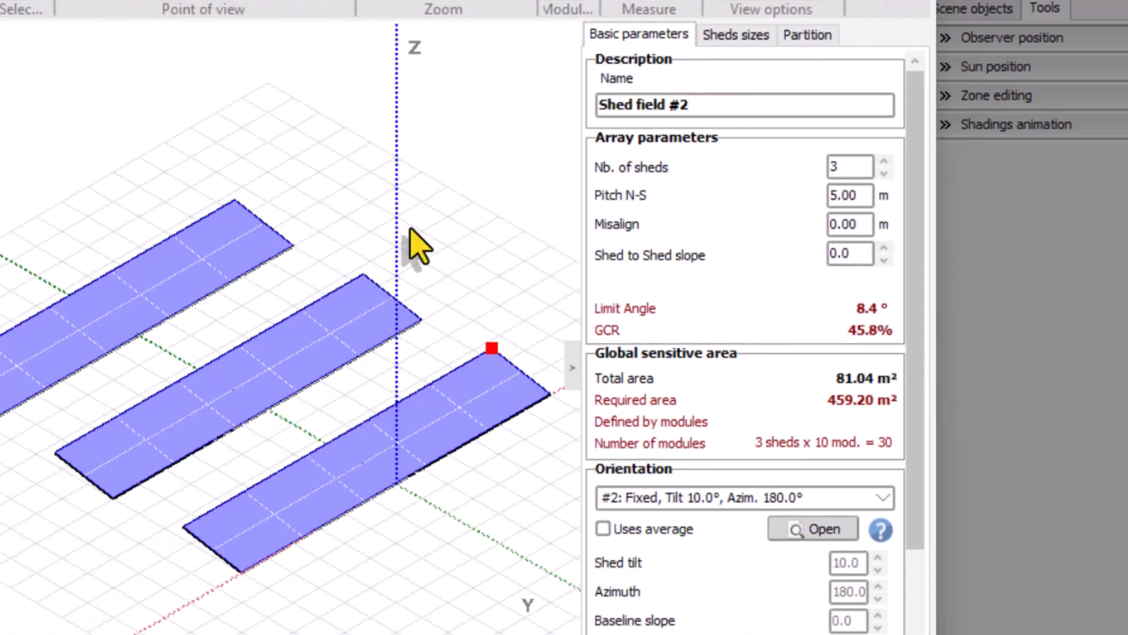
pyautogui.doubleClick(835, 167)
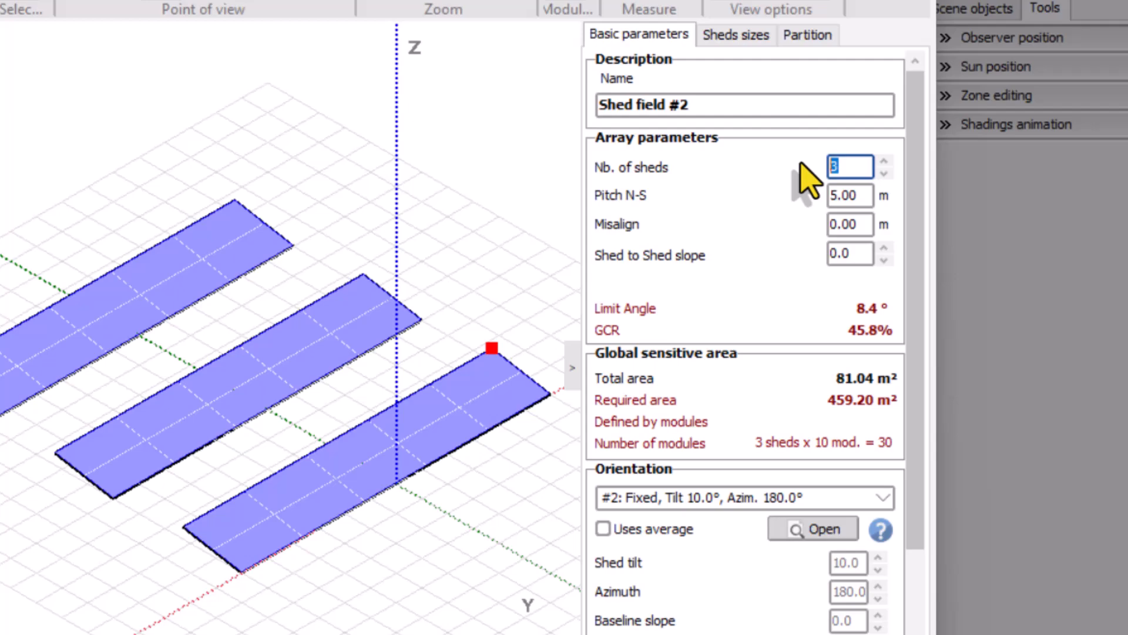
pyautogui.write('5')
pyautogui.doubleClick(846, 195)
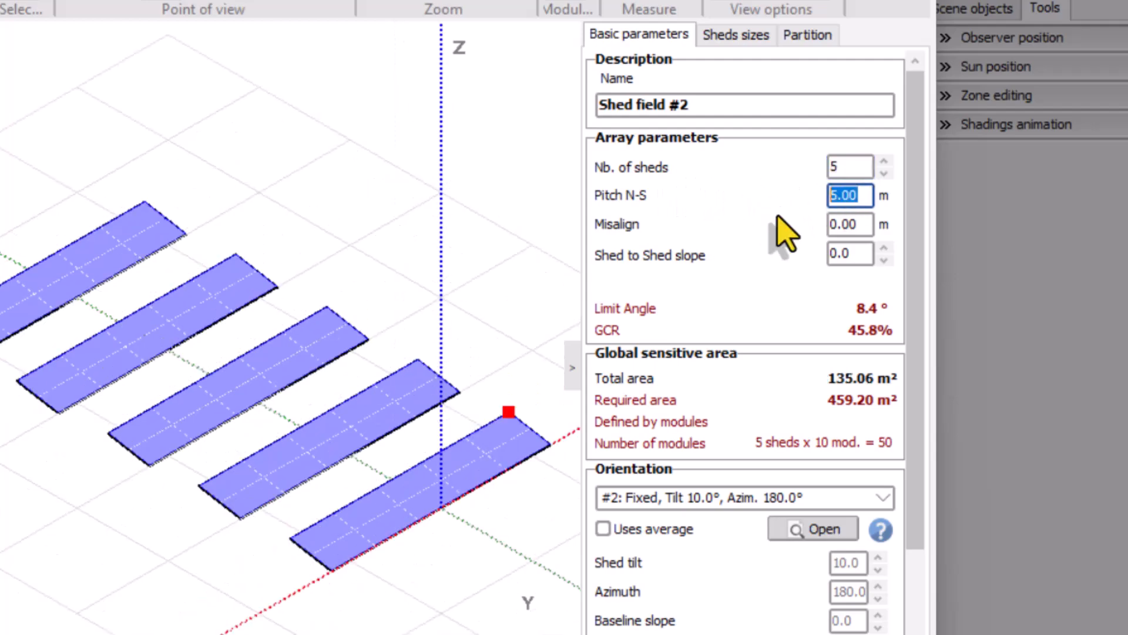
pyautogui.write('6')
# Size the second field's sheds with portrait modules, 17 in length and 1 in height.
pyautogui.click(735, 35)
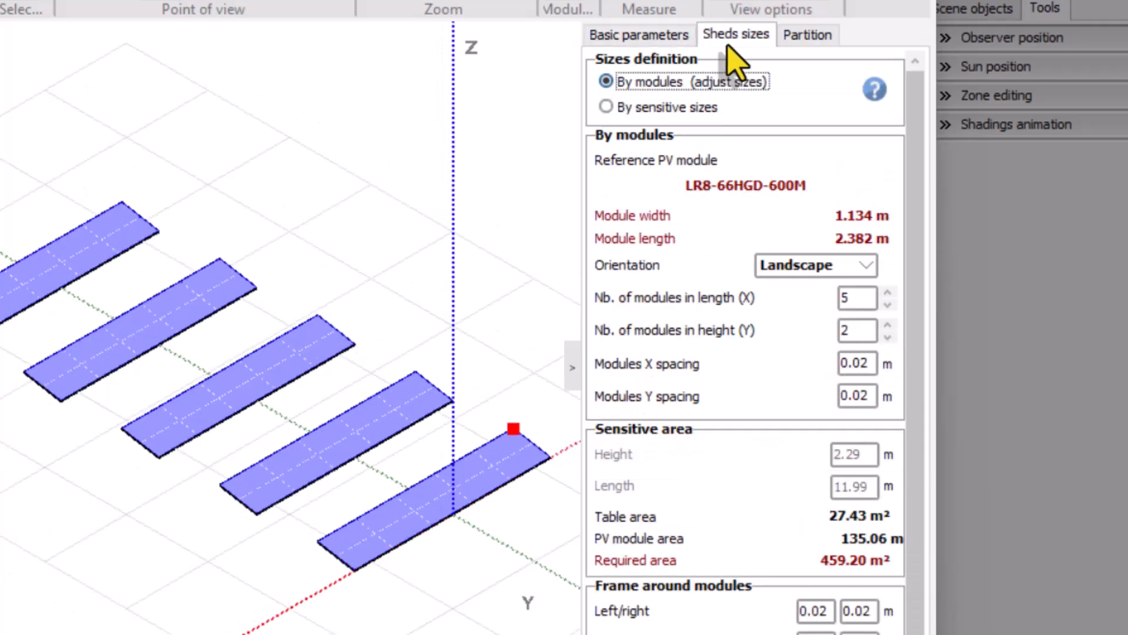
pyautogui.click(818, 271)
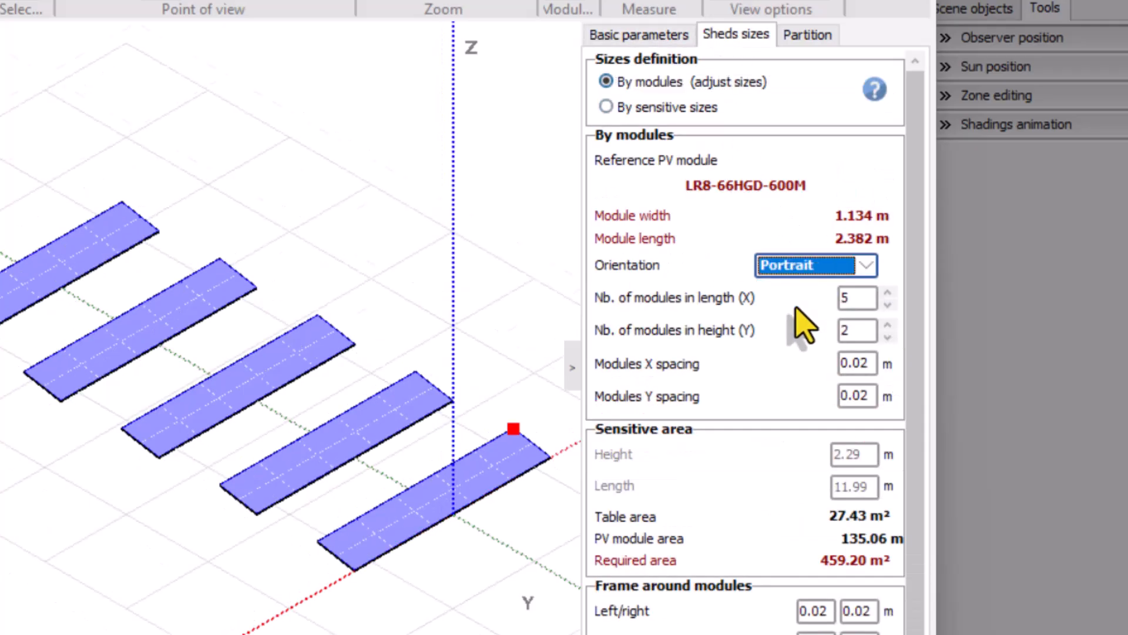
pyautogui.click(796, 304)
pyautogui.doubleClick(856, 295)
pyautogui.write('17')
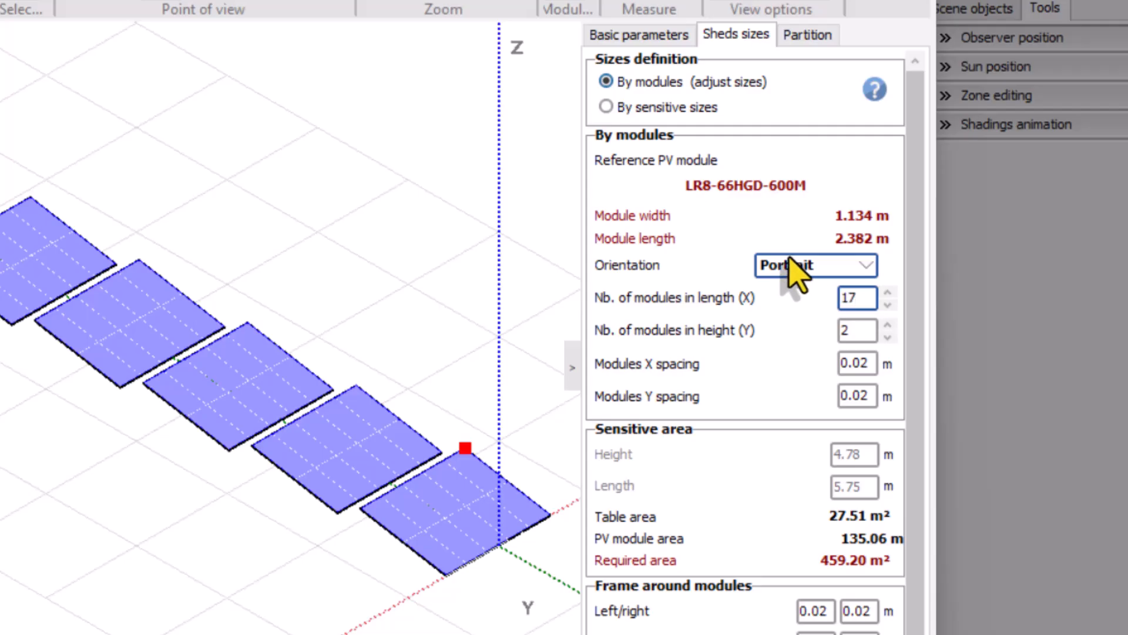
pyautogui.doubleClick(856, 330)
pyautogui.write('1')
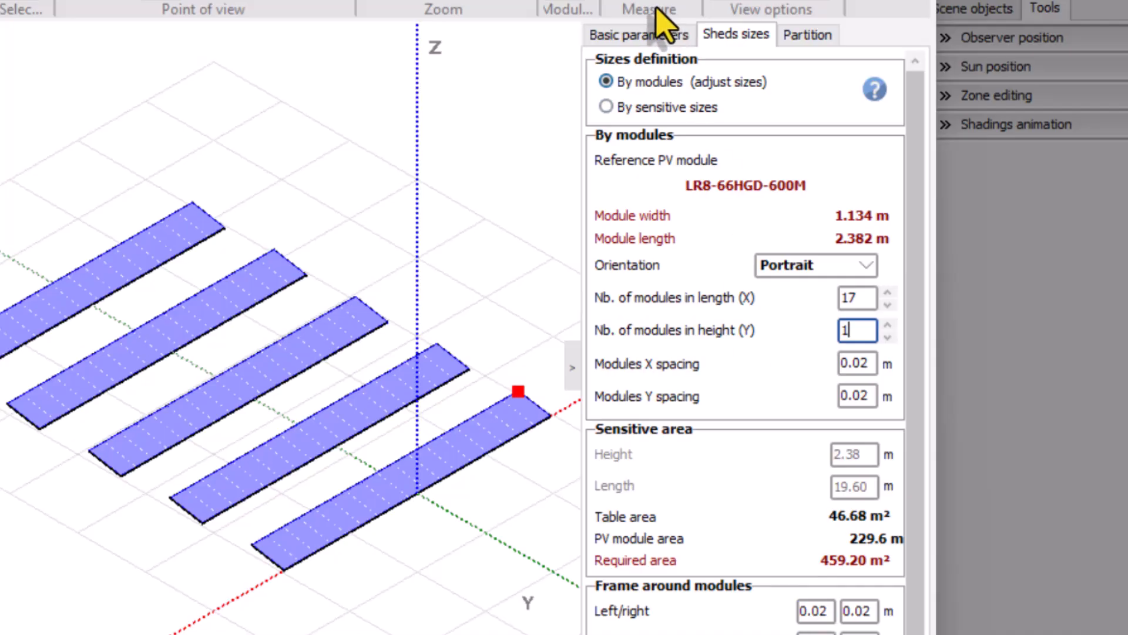
# Assign orientation #1 (fixed, tilt 10°, azimuth 0°) to the second shed field and close it into the scene.
pyautogui.click(646, 32)
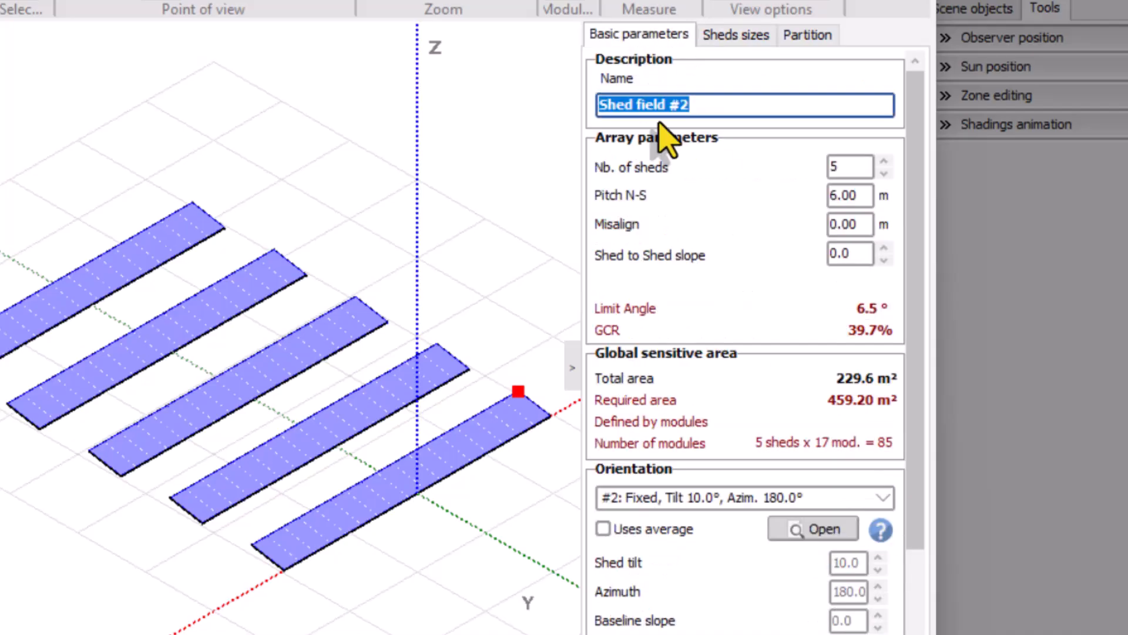
pyautogui.click(753, 500)
pyautogui.click(744, 533)
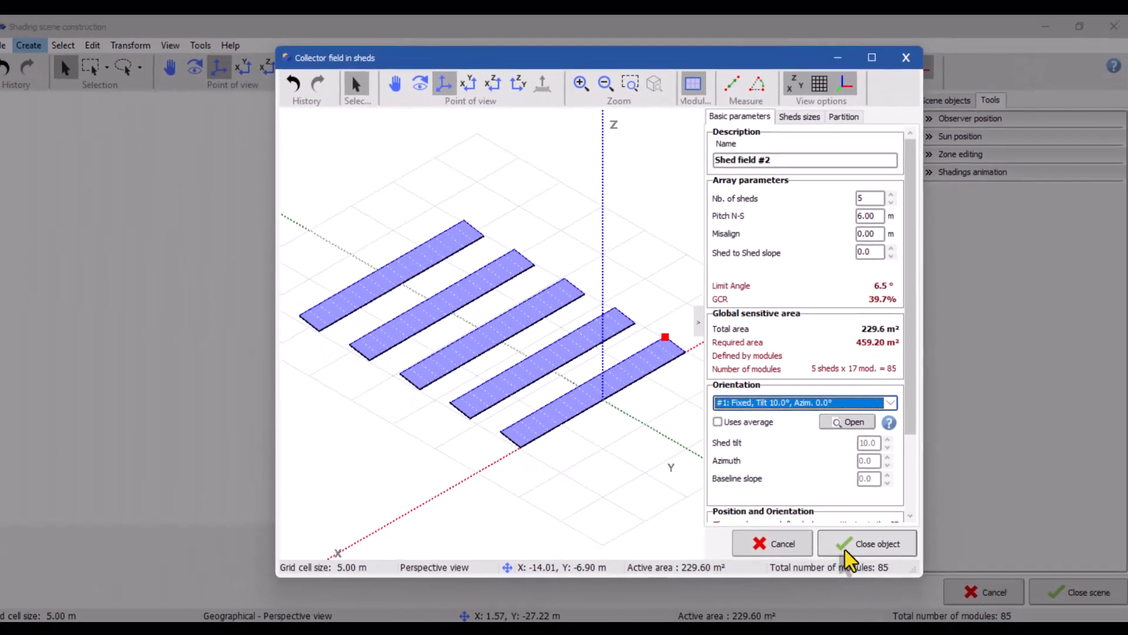
pyautogui.click(856, 537)
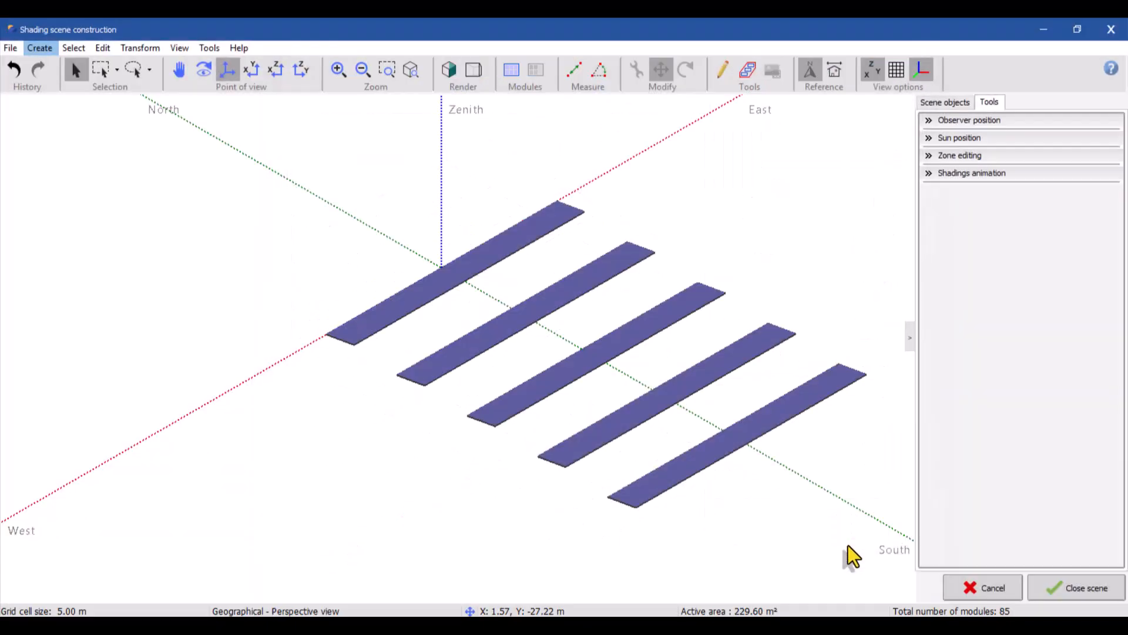
# Move the second shed field south along the Y axis to about 28.9 m, pairing its rows with the first field's, and deselect it.
pyautogui.click(343, 290)
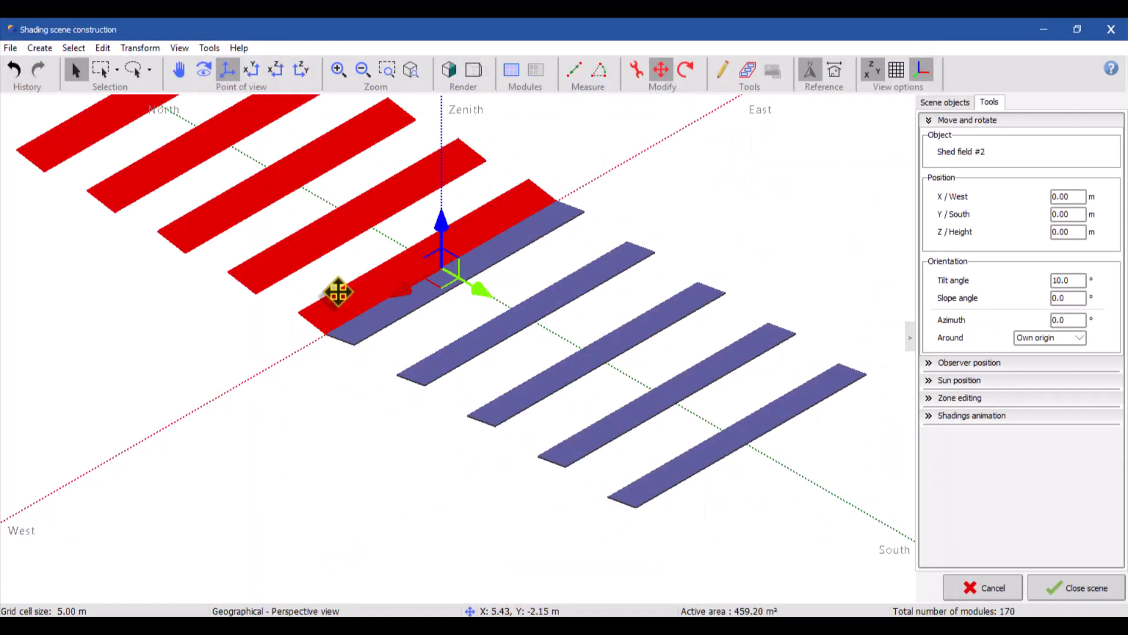
pyautogui.scroll(-3, 321, 274)
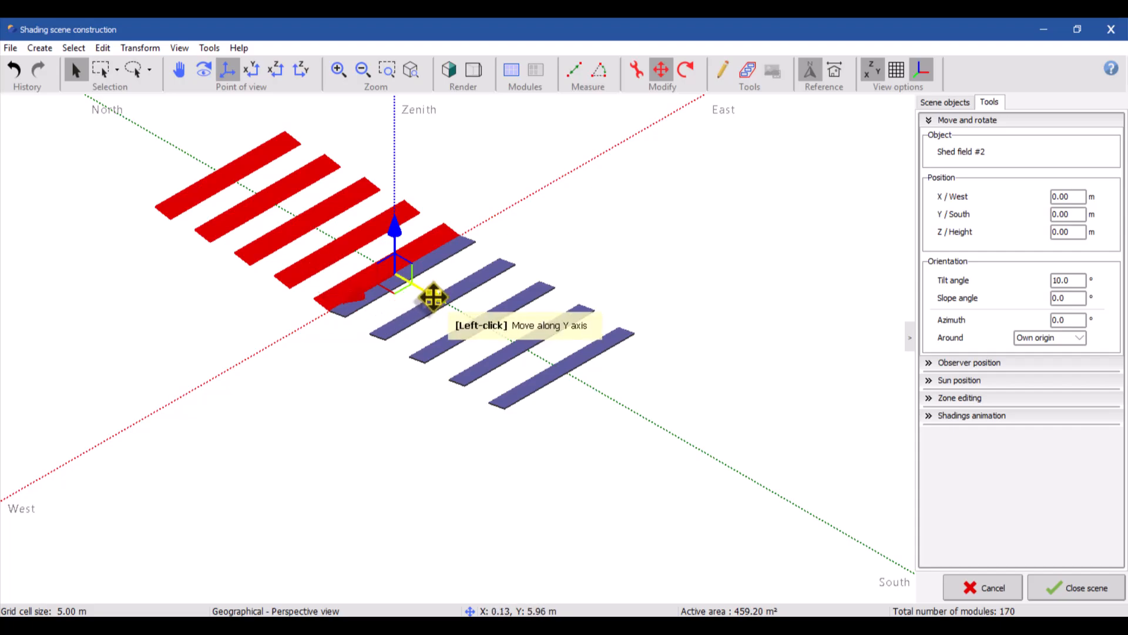
pyautogui.moveTo(433, 297); pyautogui.dragTo(568, 504)
pyautogui.scroll(3, 370, 299)
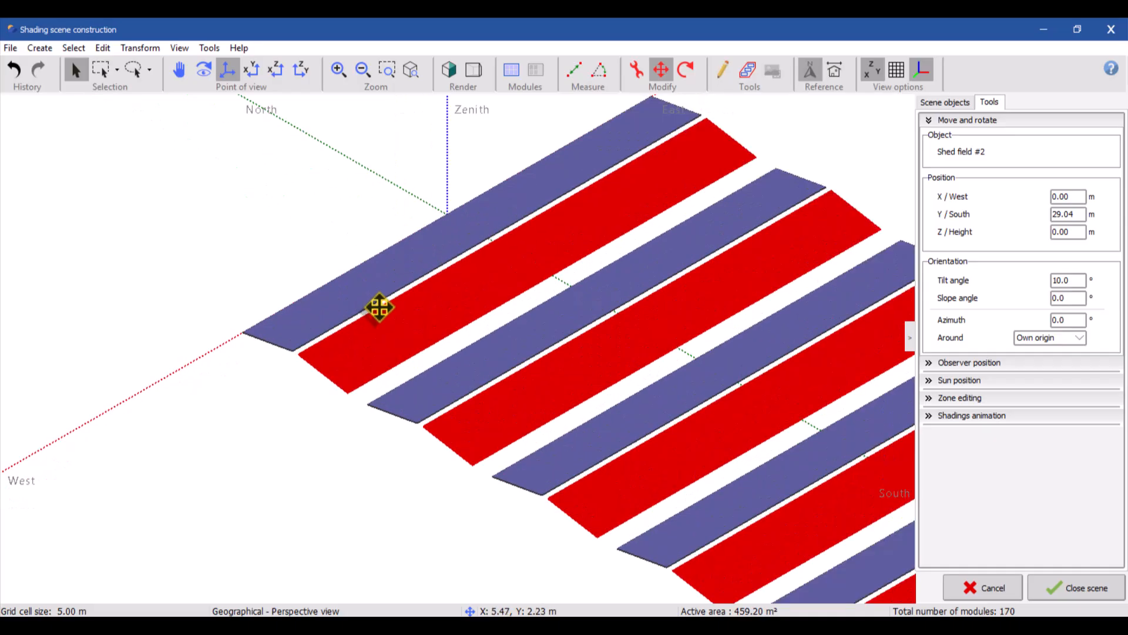
pyautogui.scroll(-3, 376, 300)
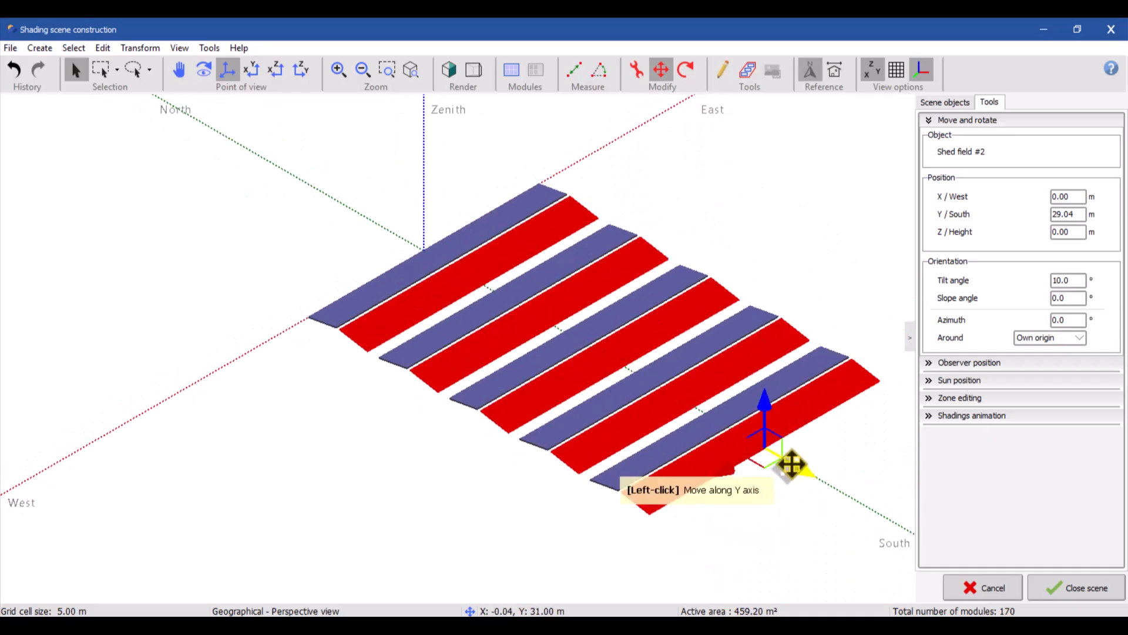
pyautogui.moveTo(806, 469); pyautogui.dragTo(804, 463)
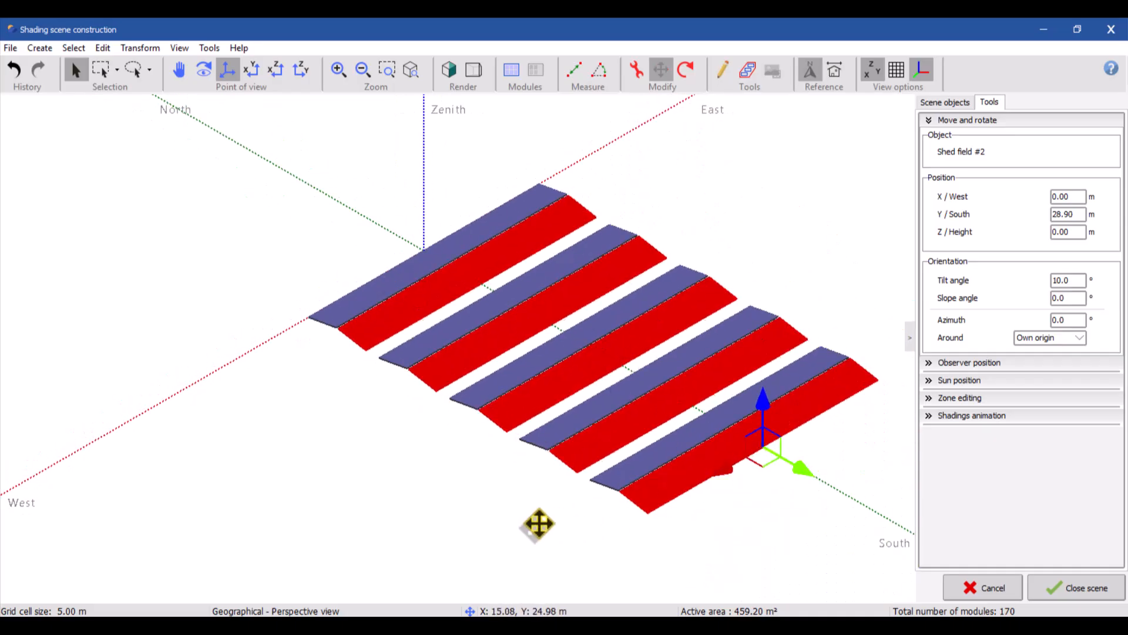
pyautogui.click(540, 522)
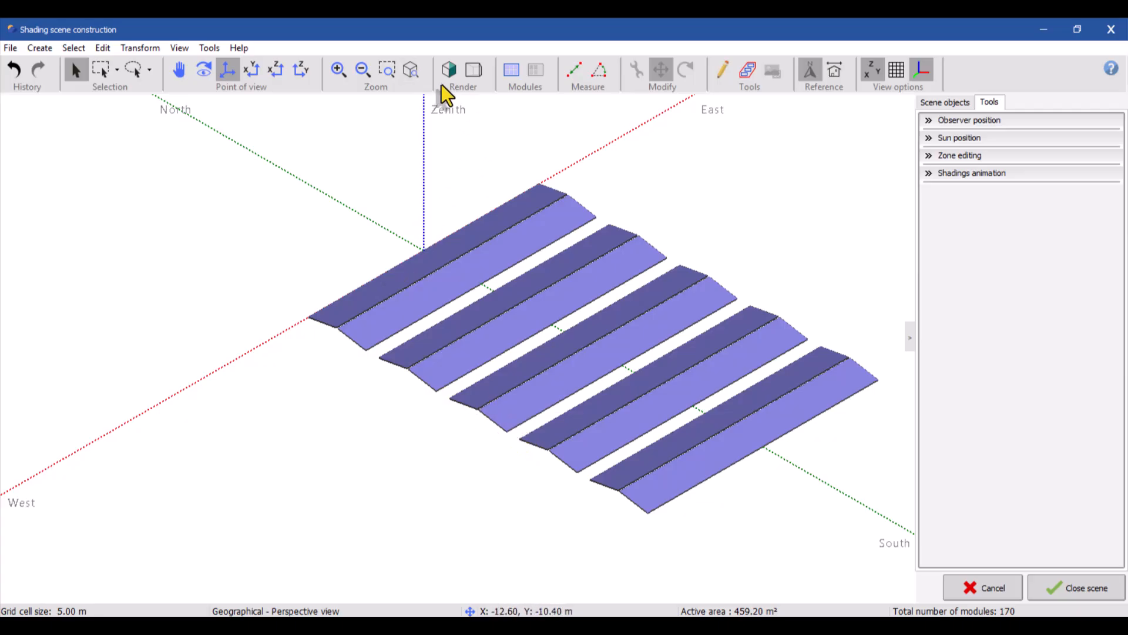
# Examine the ridges and gaps between the paired shed rows from different viewing angles.
pyautogui.click(205, 75)
pyautogui.moveTo(377, 514); pyautogui.dragTo(546, 371)
pyautogui.scroll(5, 548, 352)
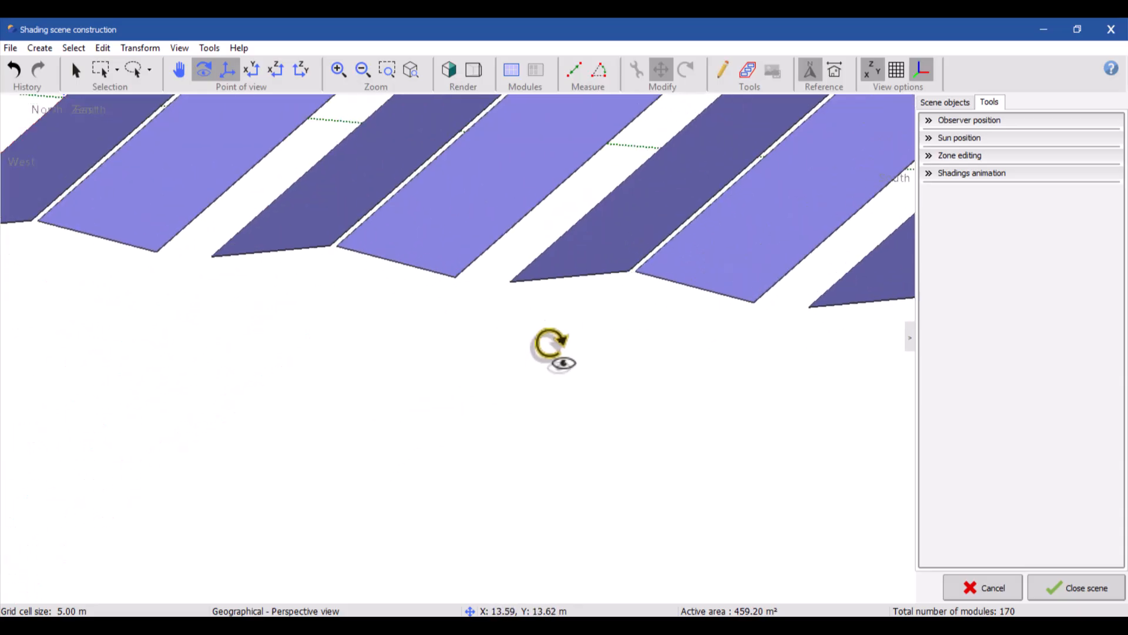
pyautogui.scroll(-5, 517, 376)
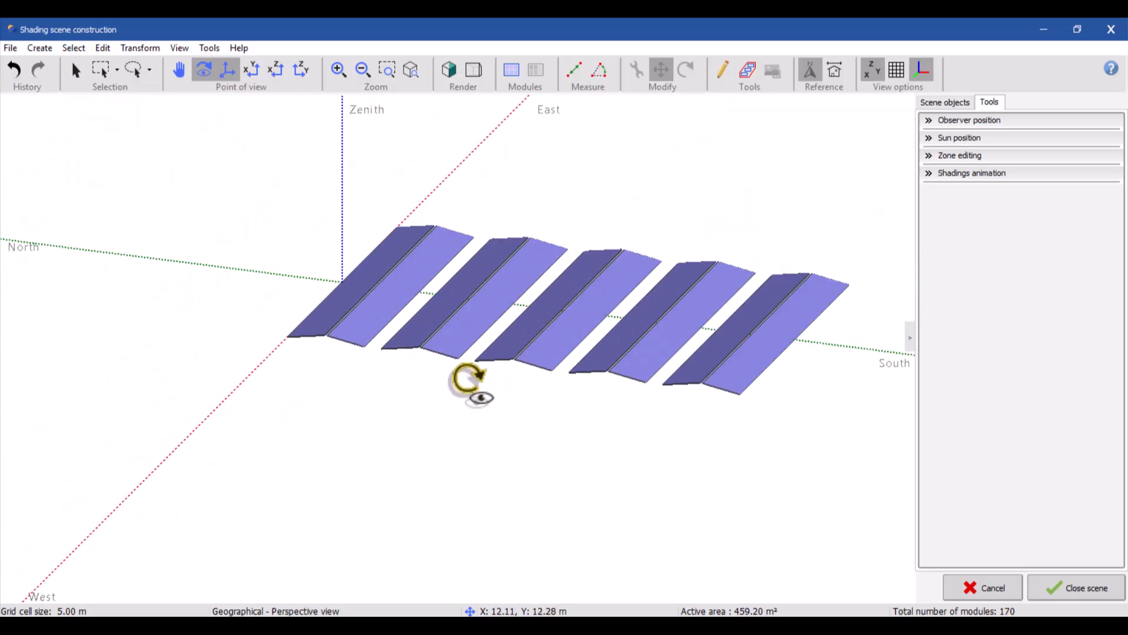
pyautogui.moveTo(549, 400); pyautogui.dragTo(464, 410)
pyautogui.press('Escape')
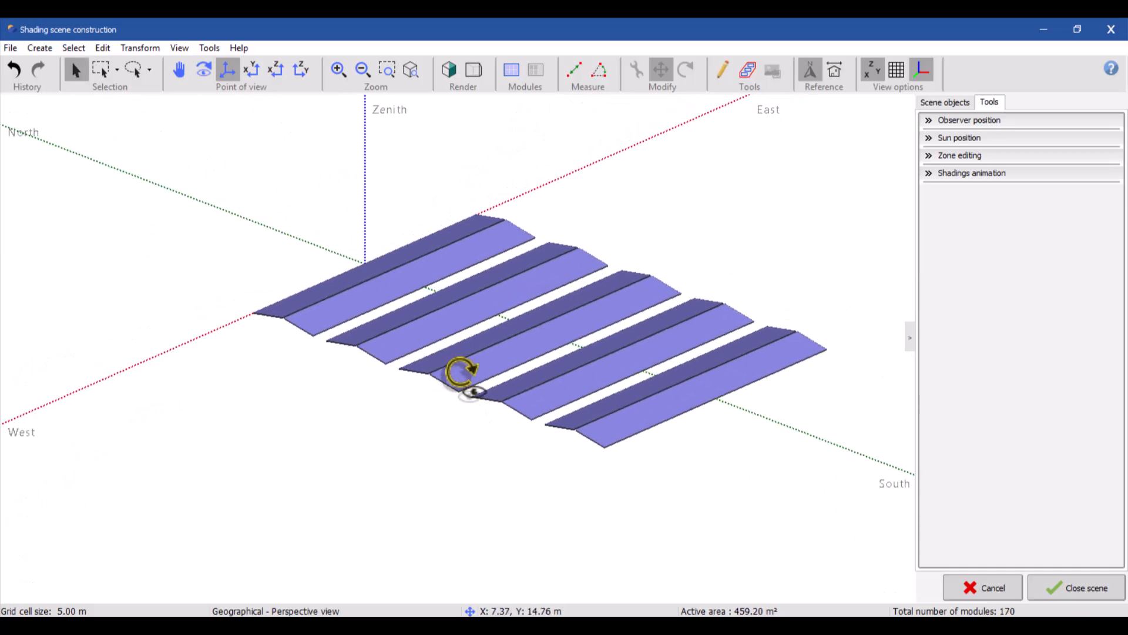
# Define the second shed field's electrical partition as 1 rectangle in height and 17 in width.
pyautogui.doubleClick(468, 271)
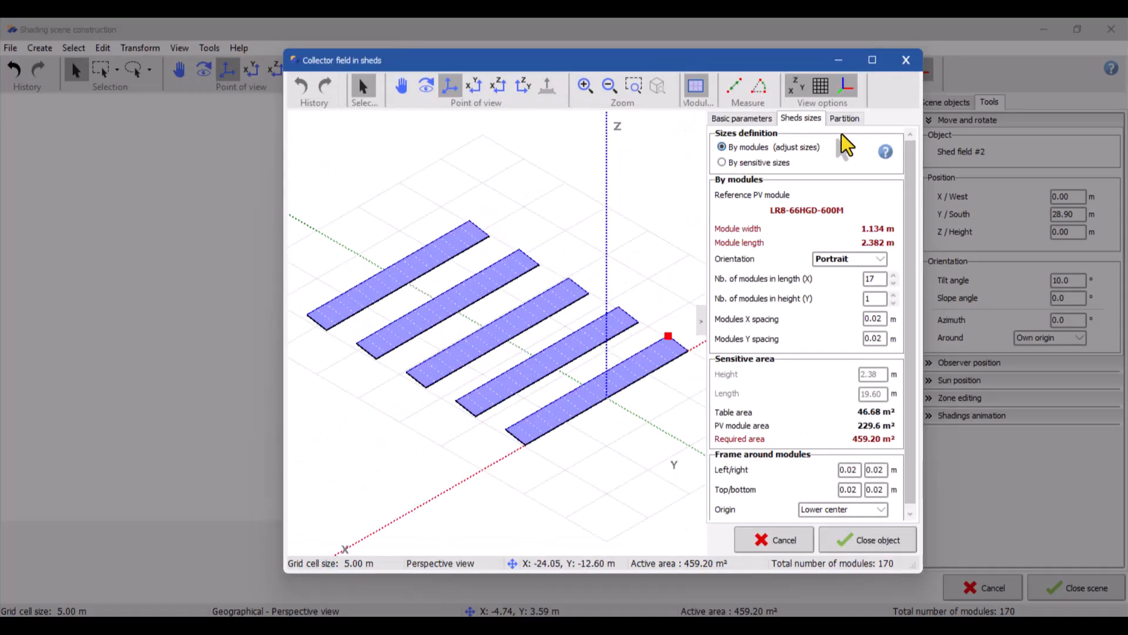
pyautogui.click(844, 120)
pyautogui.click(720, 193)
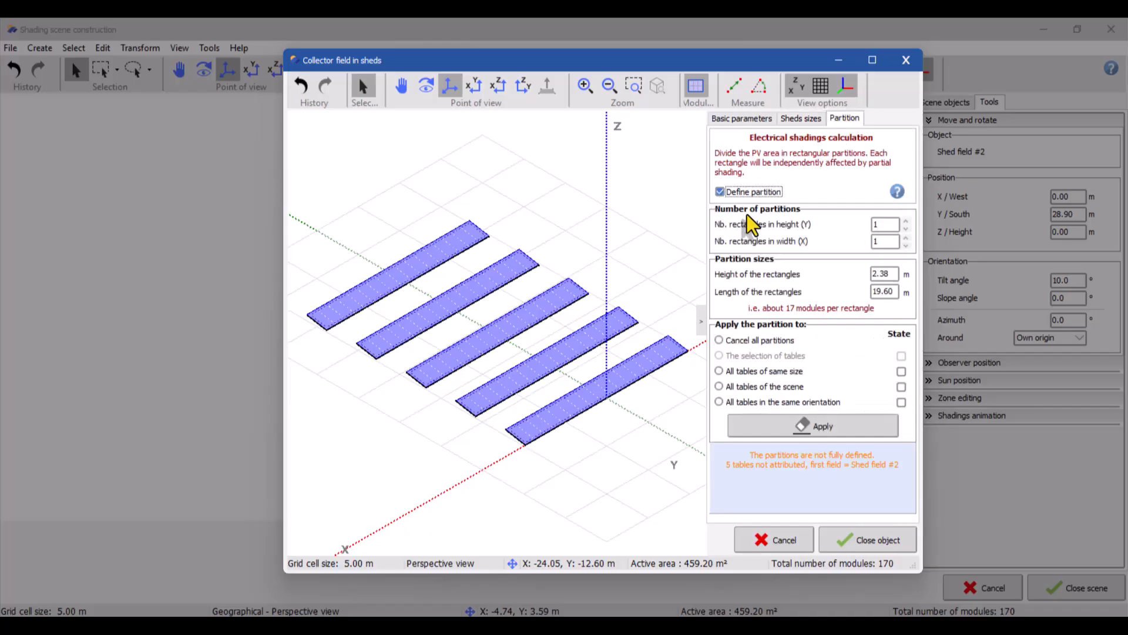
pyautogui.write('17')
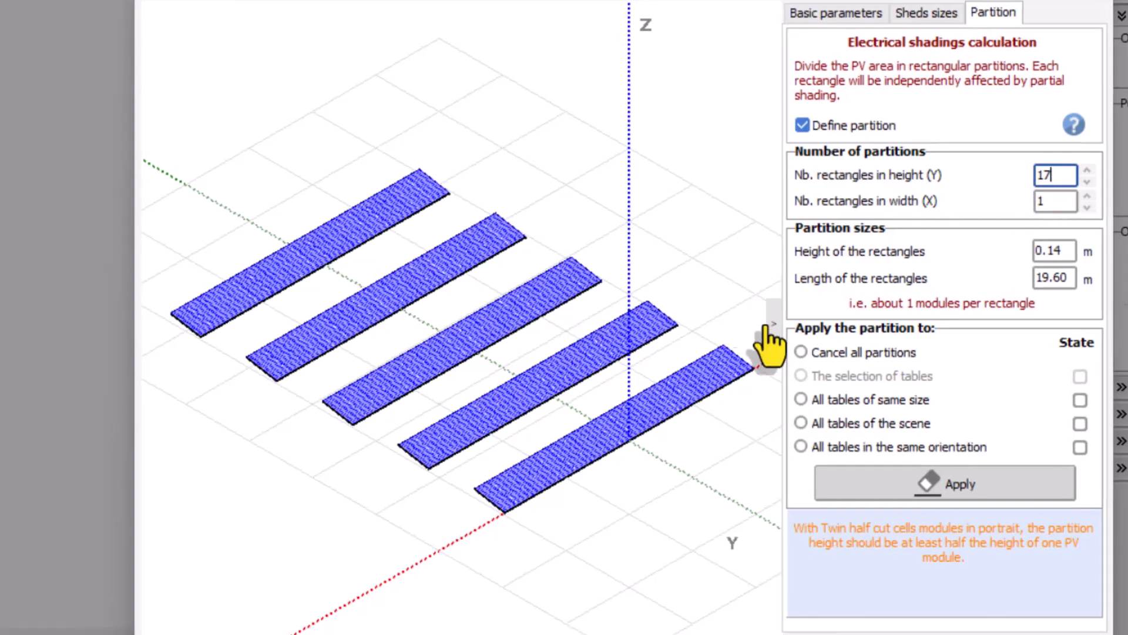
pyautogui.moveTo(1073, 176); pyautogui.dragTo(1021, 180)
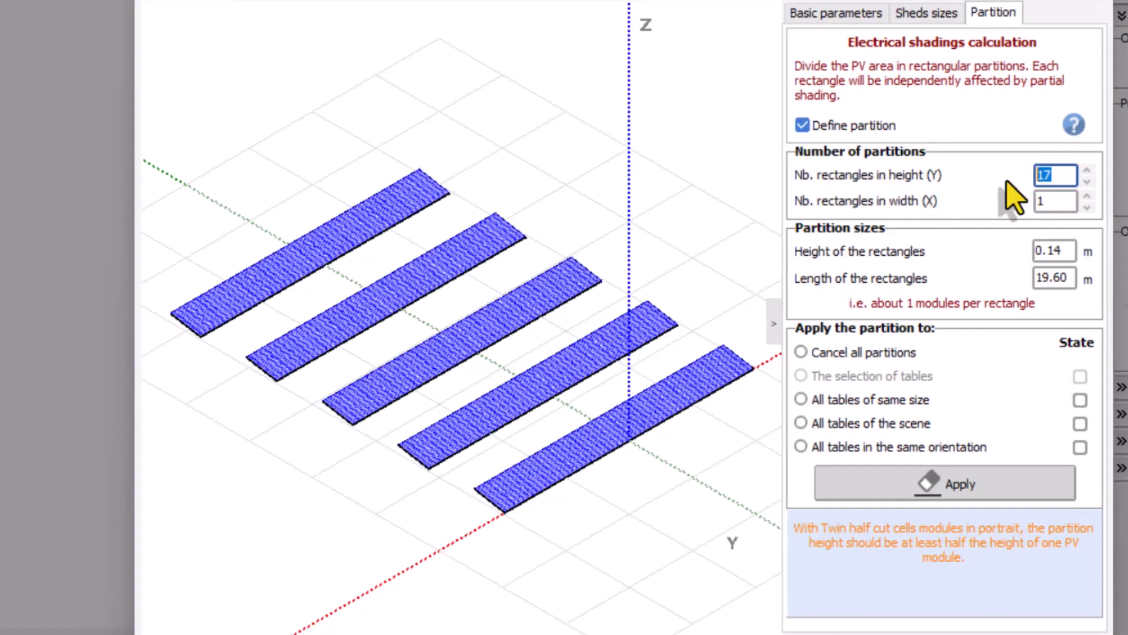
pyautogui.write('1')
pyautogui.press('Tab')
pyautogui.write('17')
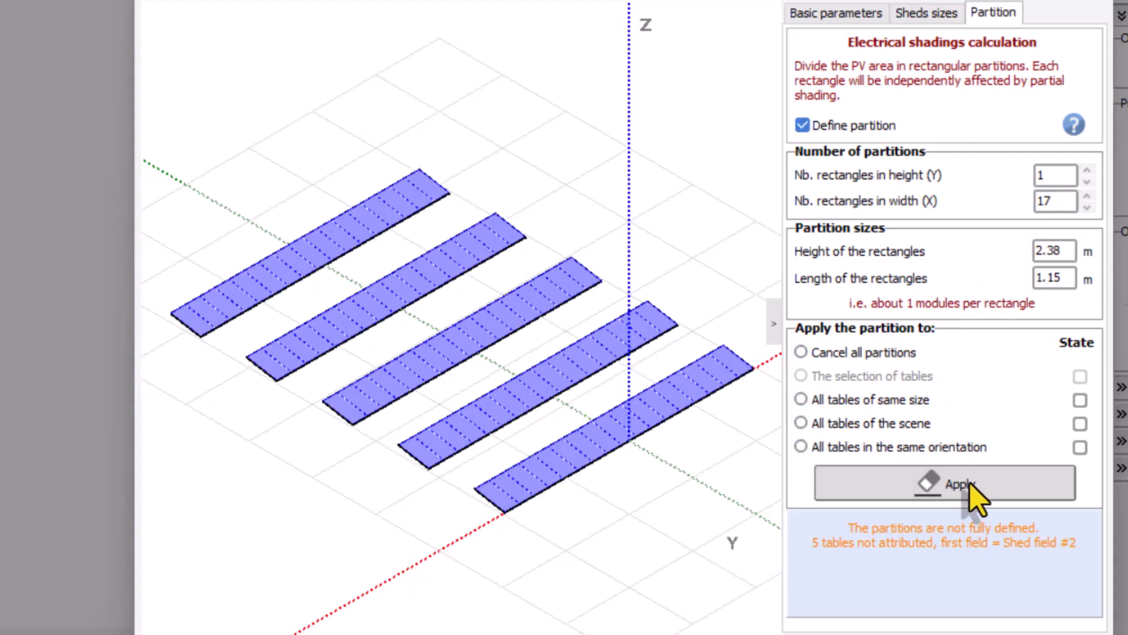
# Change the second shed field's colour to dark blue (luminosity 46) and close the object.
pyautogui.click(848, 18)
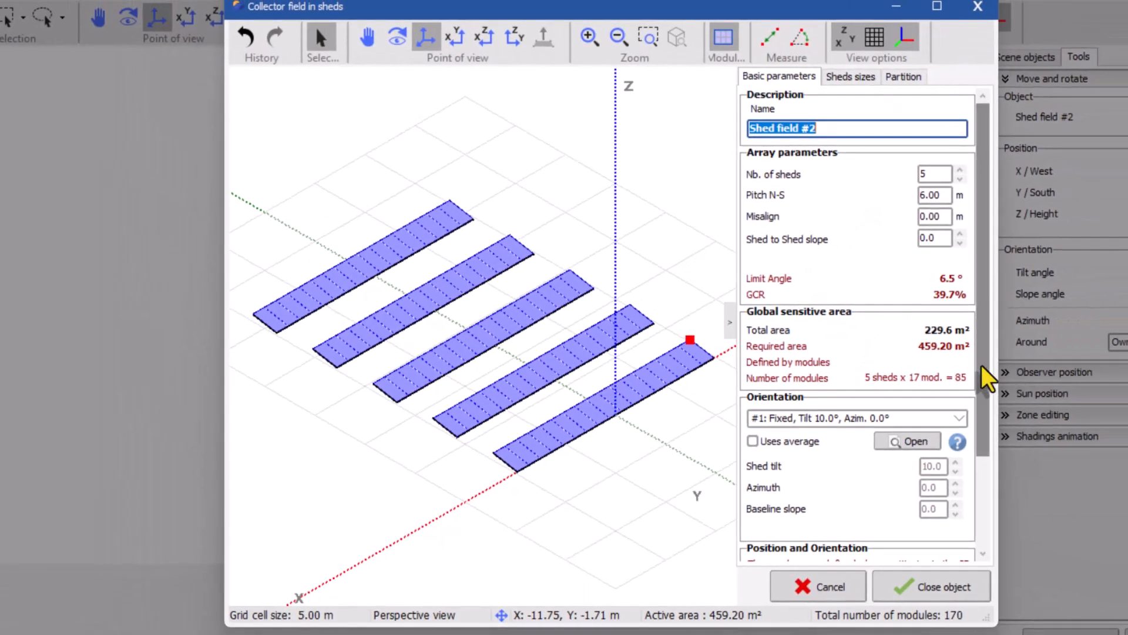
pyautogui.moveTo(987, 379); pyautogui.dragTo(987, 470)
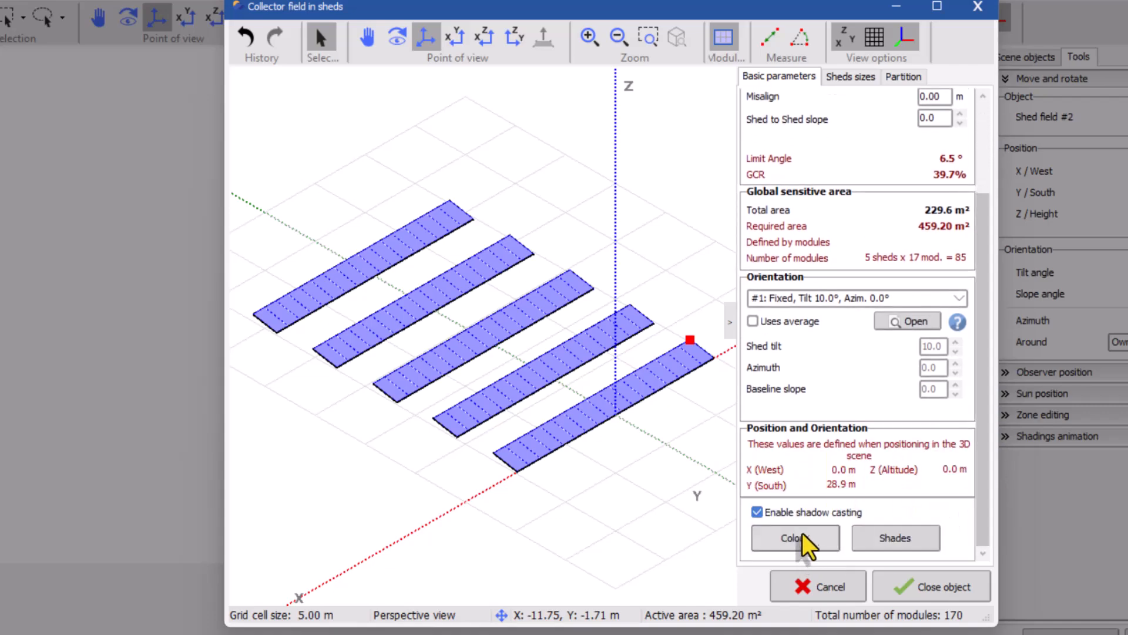
pyautogui.click(787, 548)
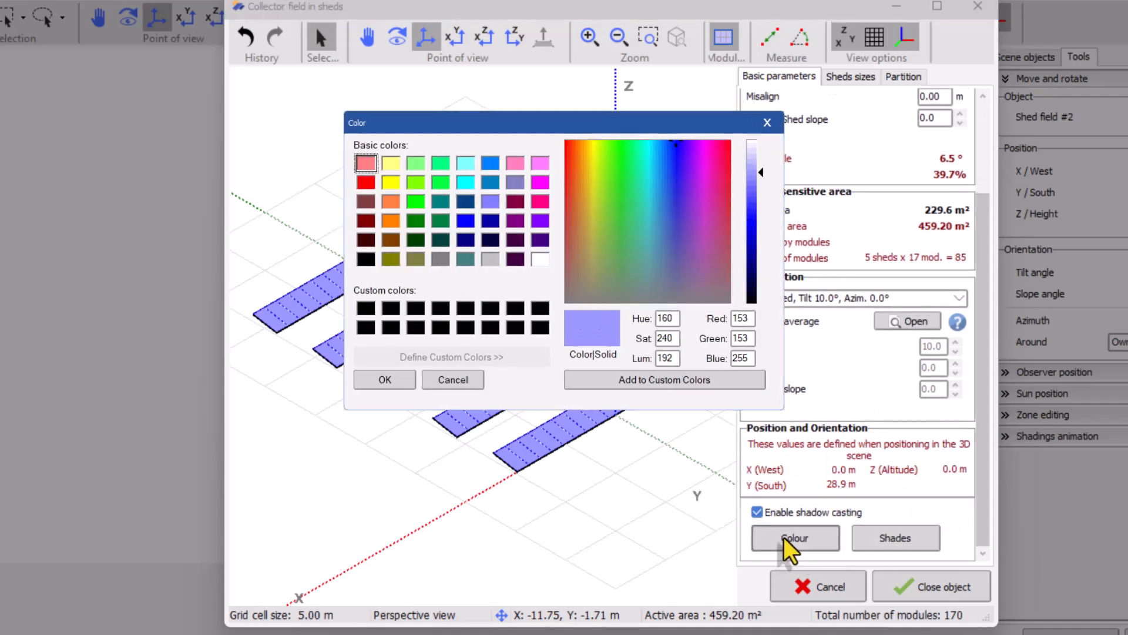
pyautogui.moveTo(762, 195); pyautogui.dragTo(759, 272)
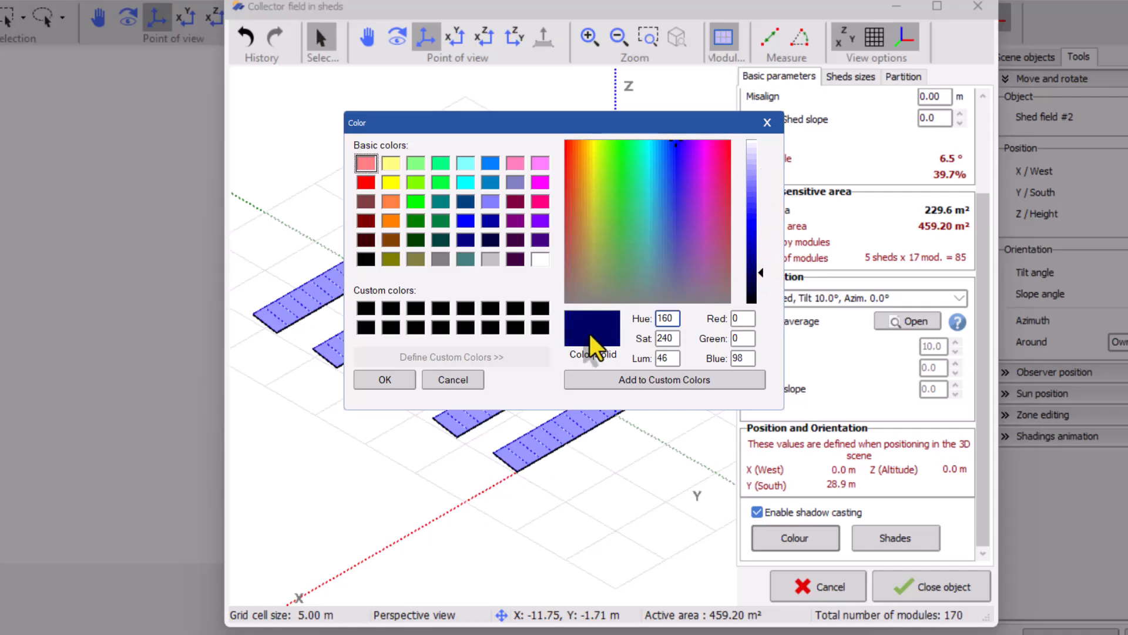
pyautogui.click(384, 381)
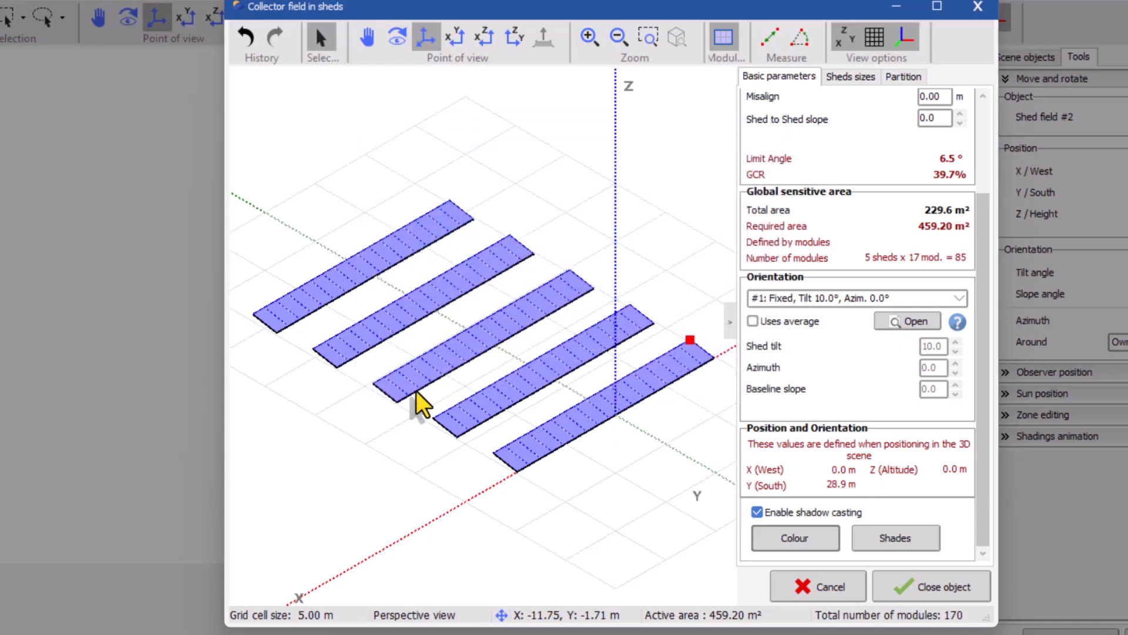
pyautogui.click(935, 595)
# Define and apply the first shed field's electrical partition with 1 rectangle in height and 17 in width.
pyautogui.click(555, 310)
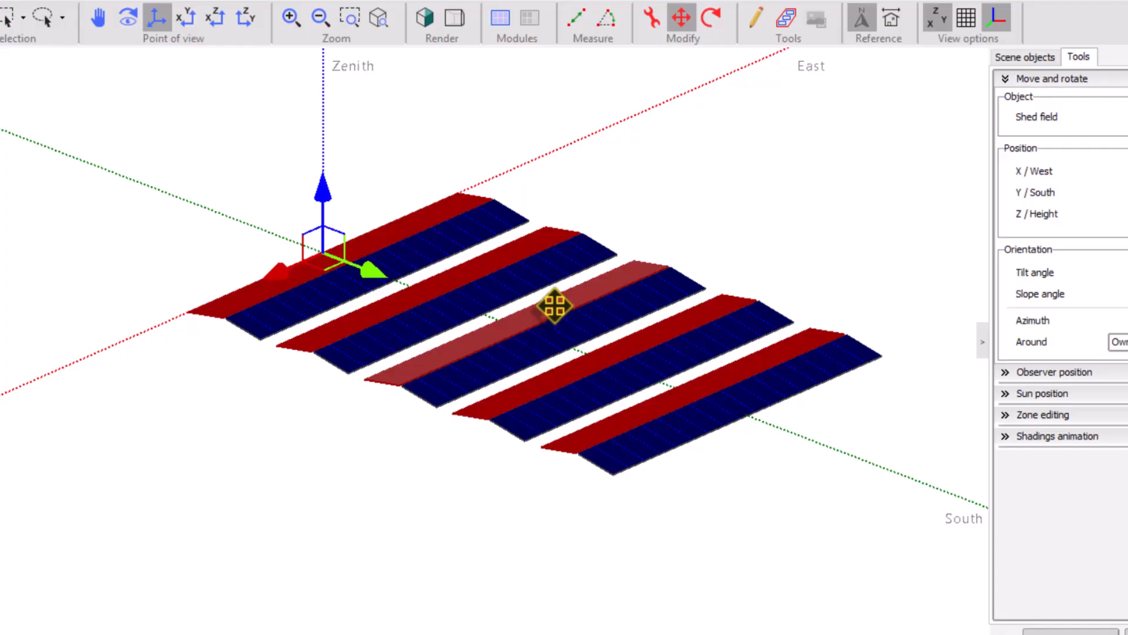
pyautogui.doubleClick(554, 305)
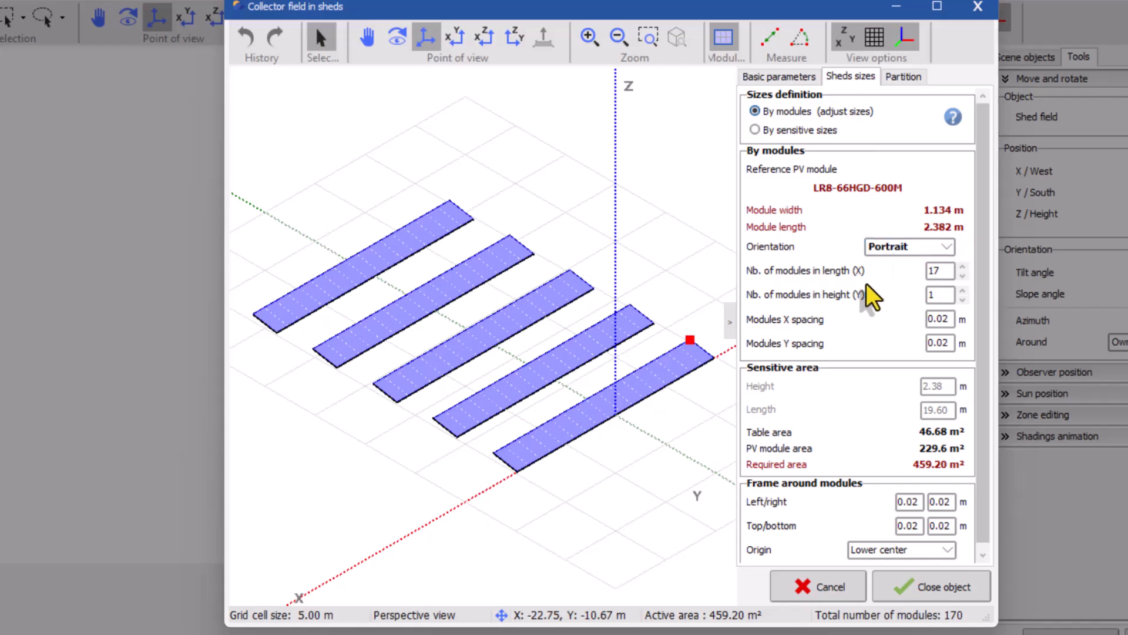
pyautogui.click(903, 76)
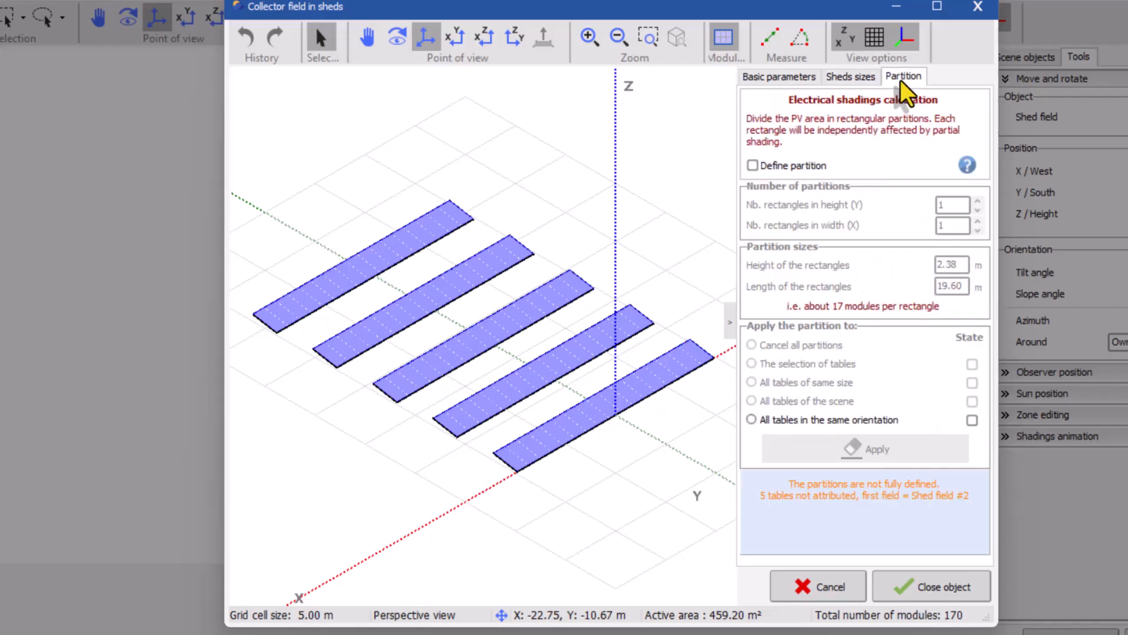
pyautogui.click(753, 165)
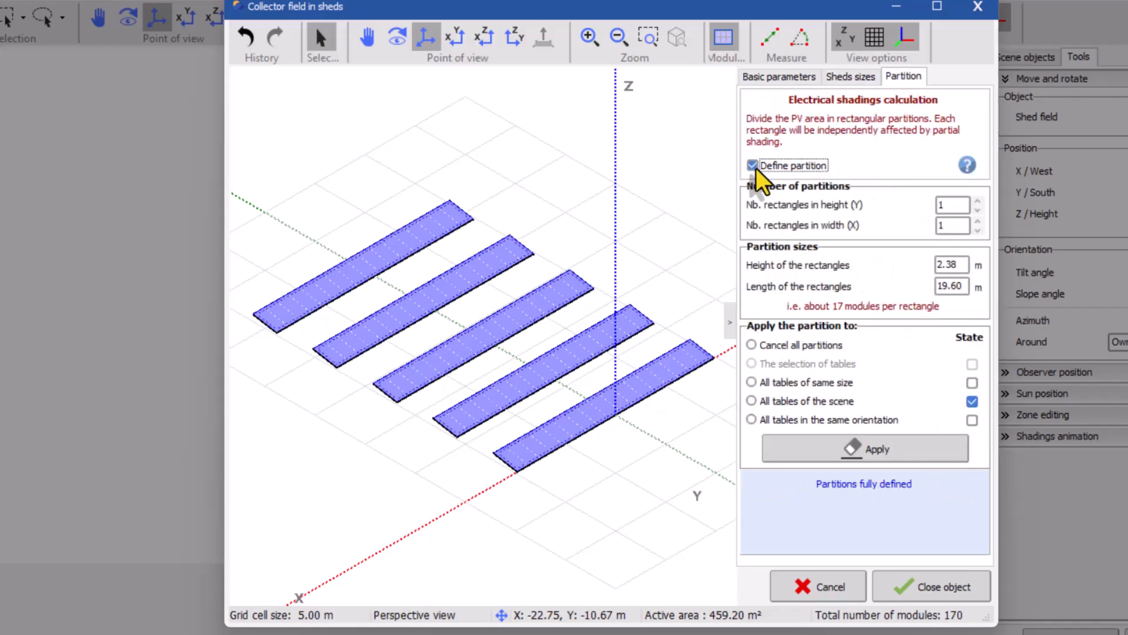
pyautogui.click(949, 225)
pyautogui.write('7')
pyautogui.click(890, 454)
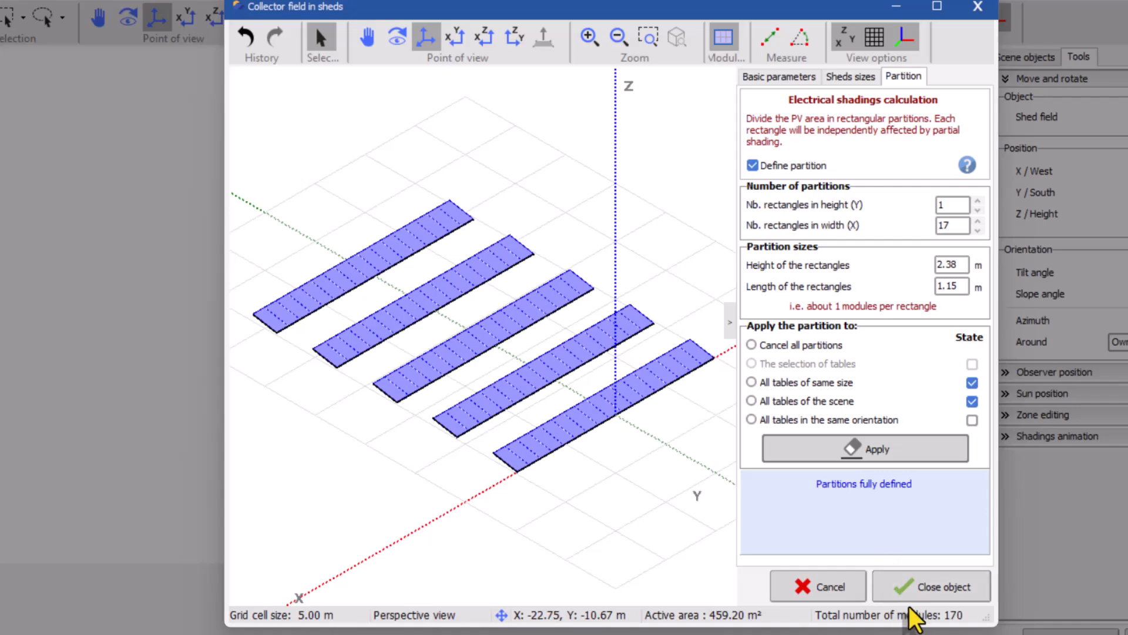
# Change the first shed field's colour to dark blue (luminosity 42) and close the object.
pyautogui.click(781, 77)
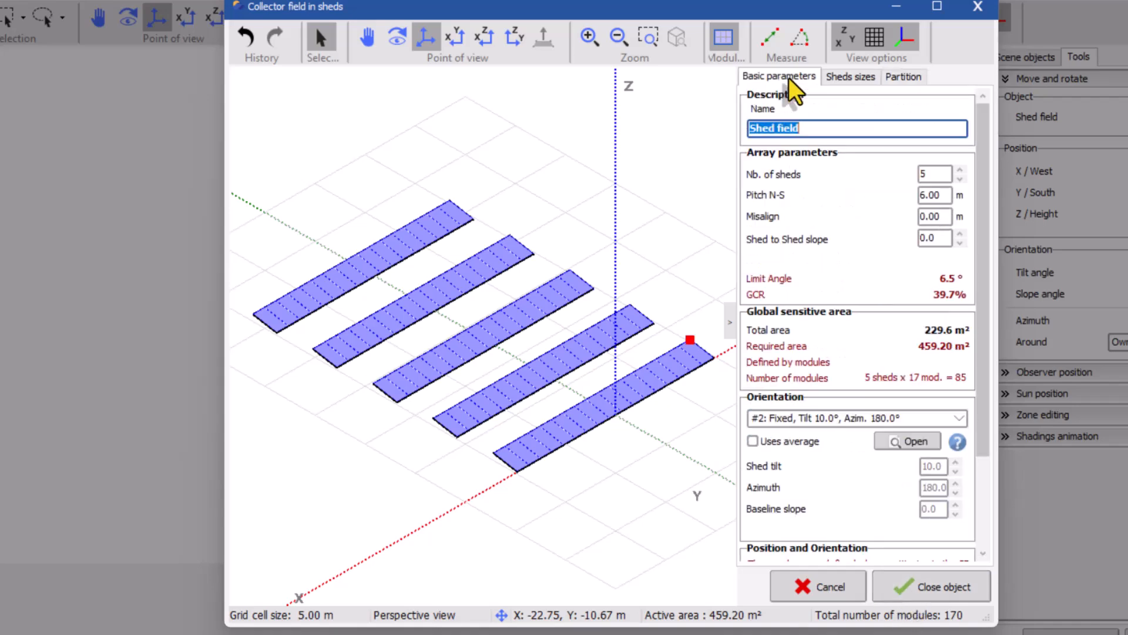
pyautogui.moveTo(992, 435); pyautogui.dragTo(981, 559)
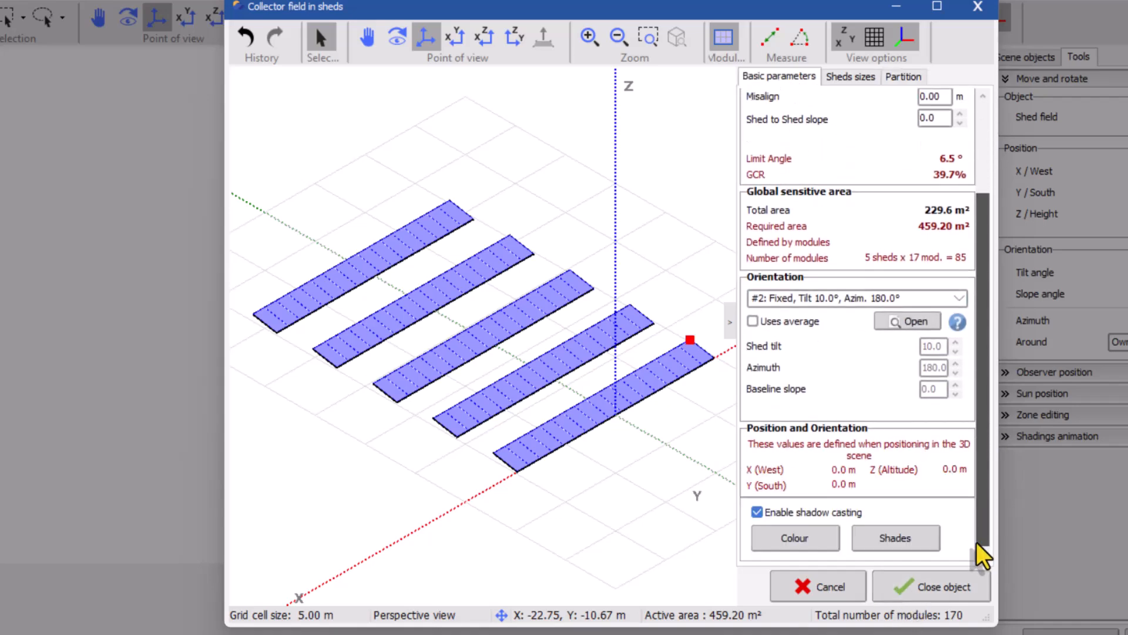
pyautogui.click(810, 536)
pyautogui.moveTo(761, 173); pyautogui.dragTo(762, 274)
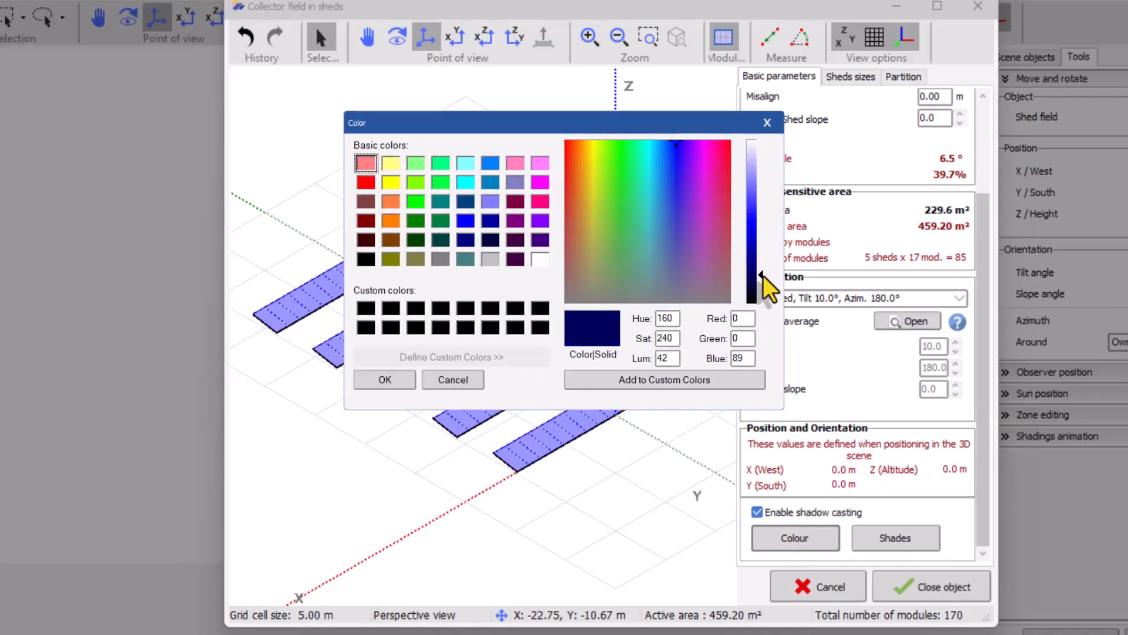
pyautogui.click(388, 381)
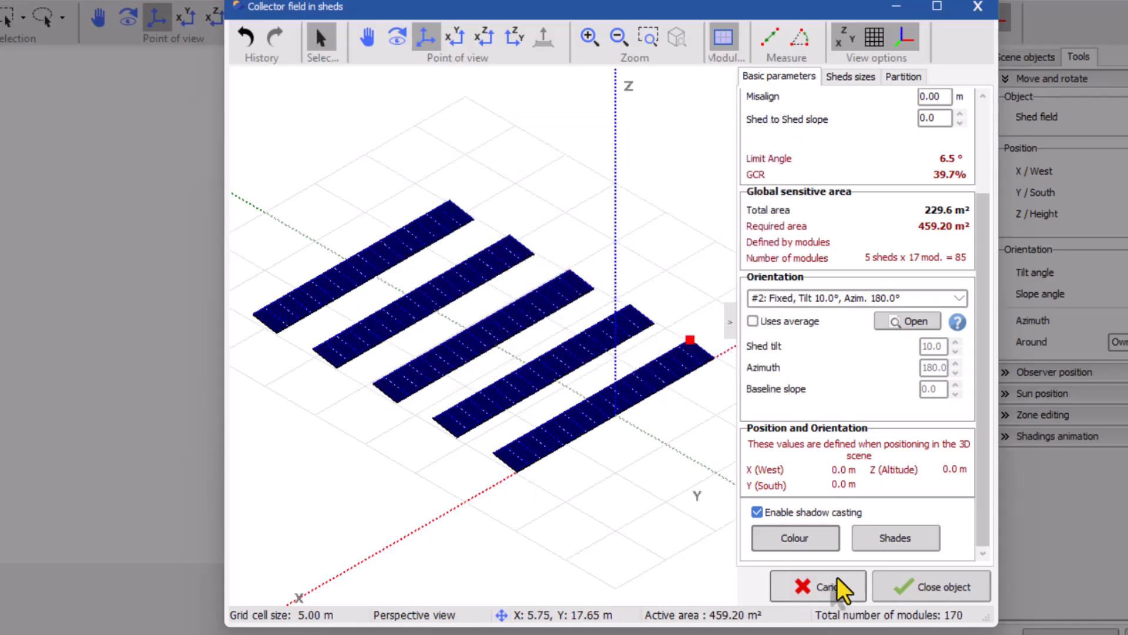
pyautogui.click(929, 584)
pyautogui.click(701, 479)
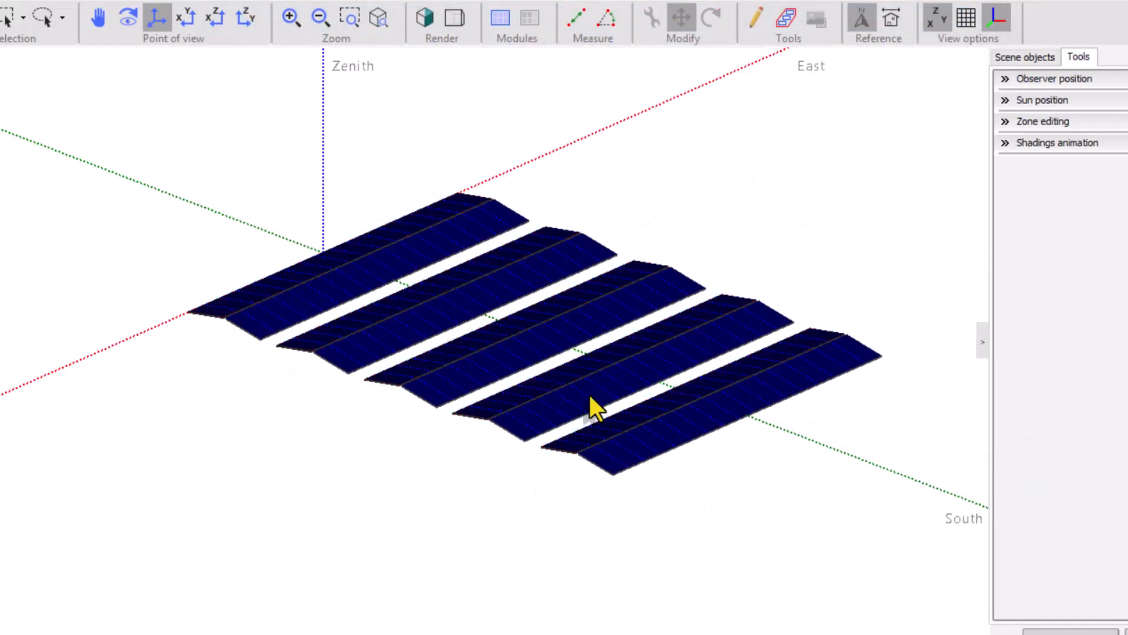
# Check the coloured shed rows, close the 3D scene, and compute the shading factor table to validate the near shadings.
pyautogui.scroll(3, 477, 304)
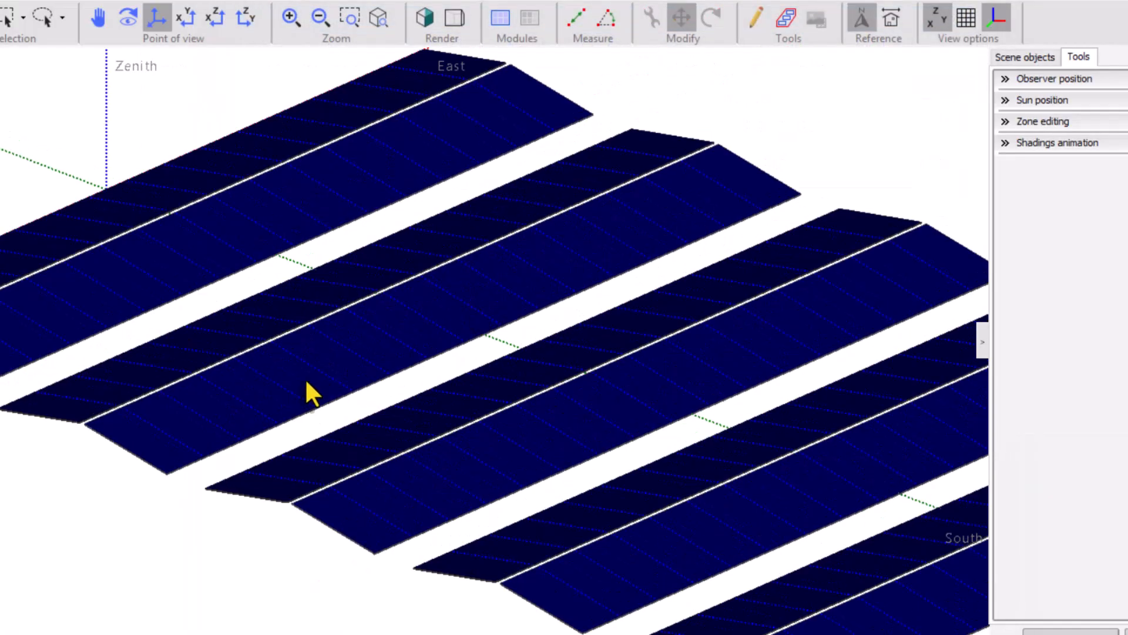
pyautogui.scroll(-3, 502, 277)
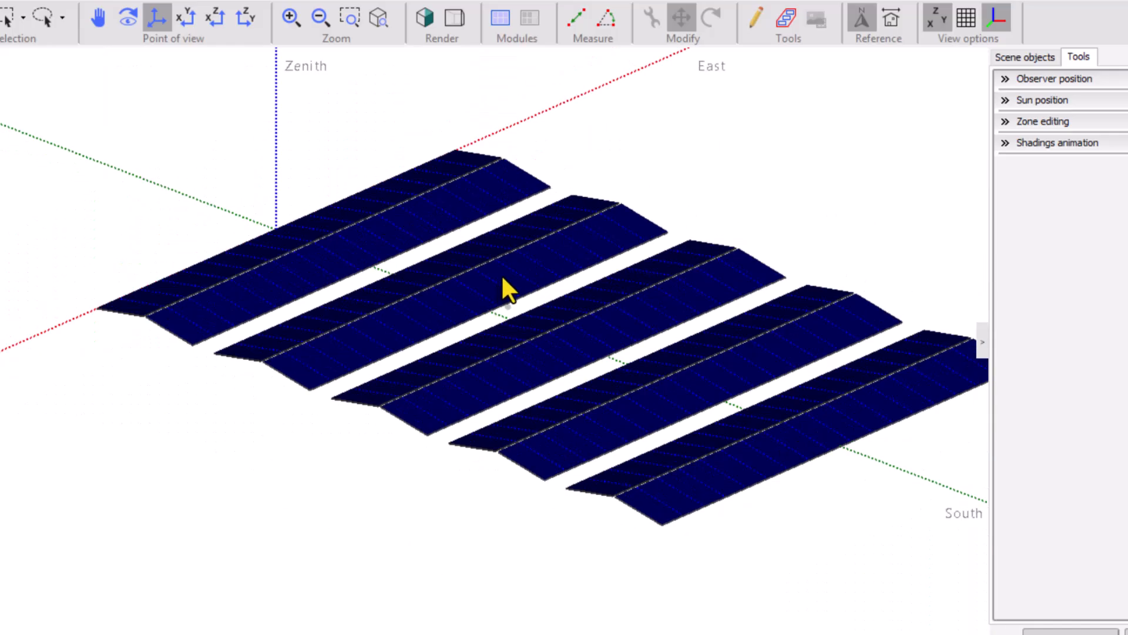
pyautogui.scroll(-5, 382, 347)
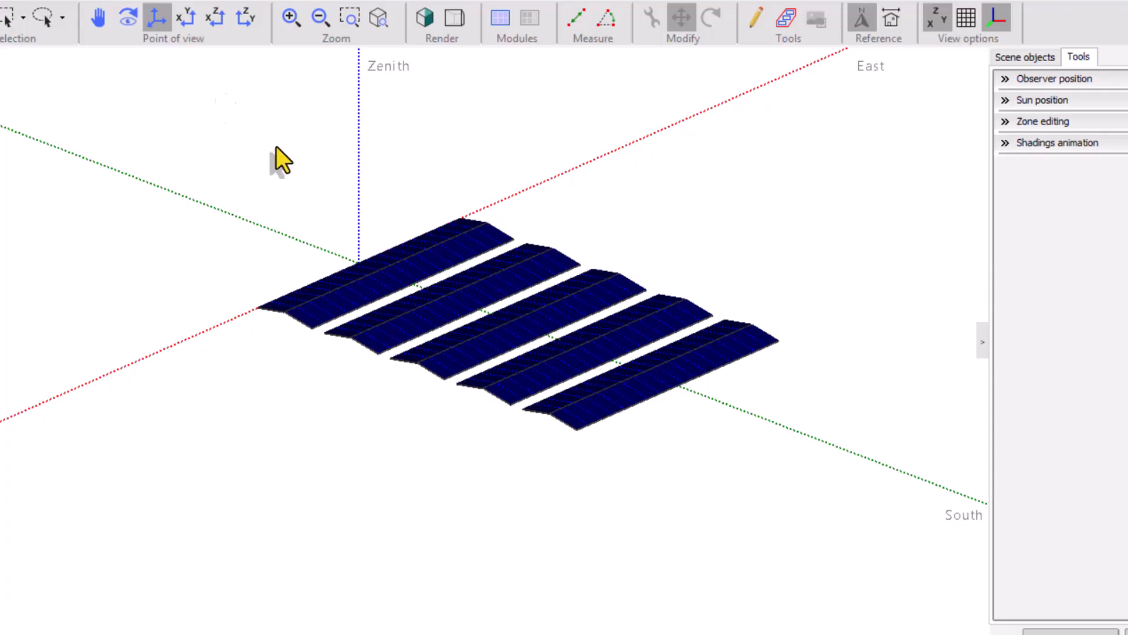
pyautogui.click(129, 20)
pyautogui.moveTo(228, 400); pyautogui.dragTo(281, 441)
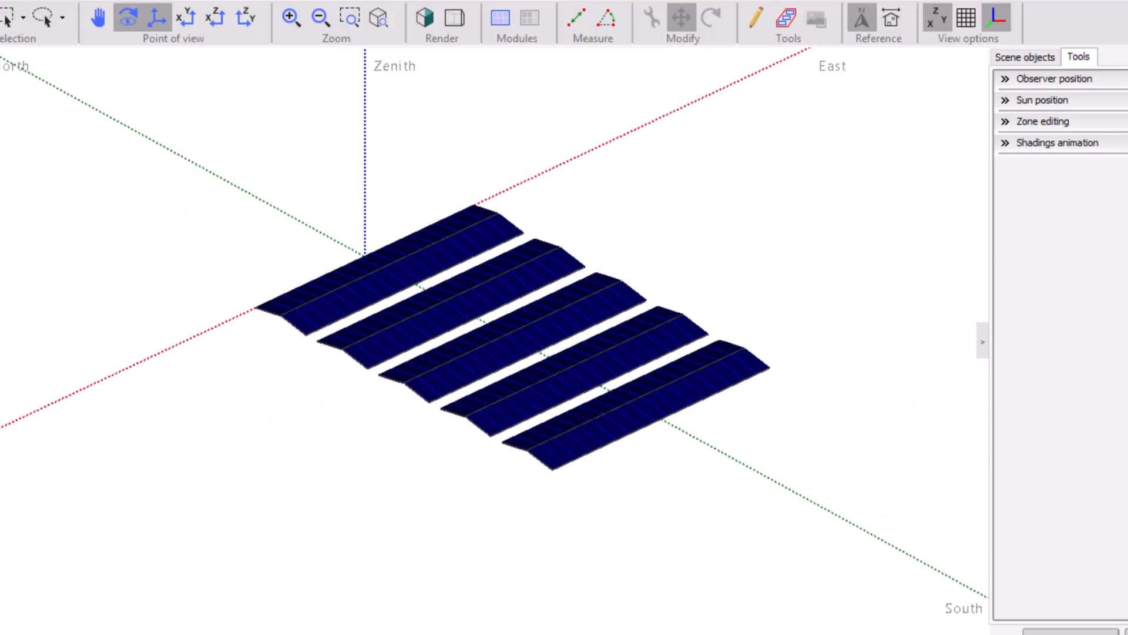
pyautogui.click(1125, 632)
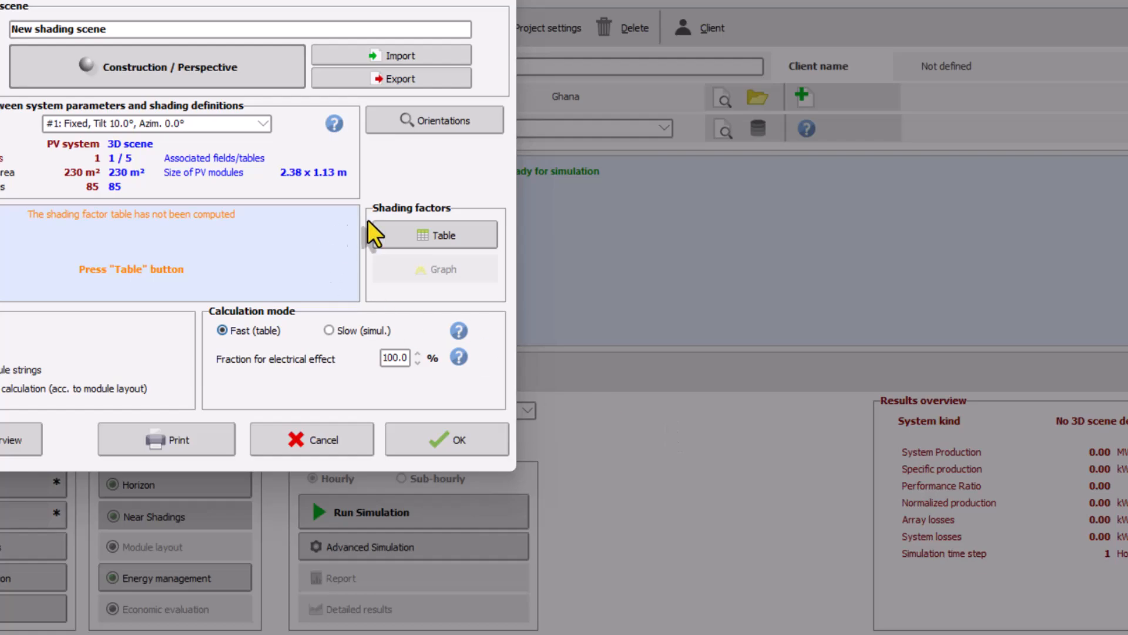
pyautogui.click(439, 234)
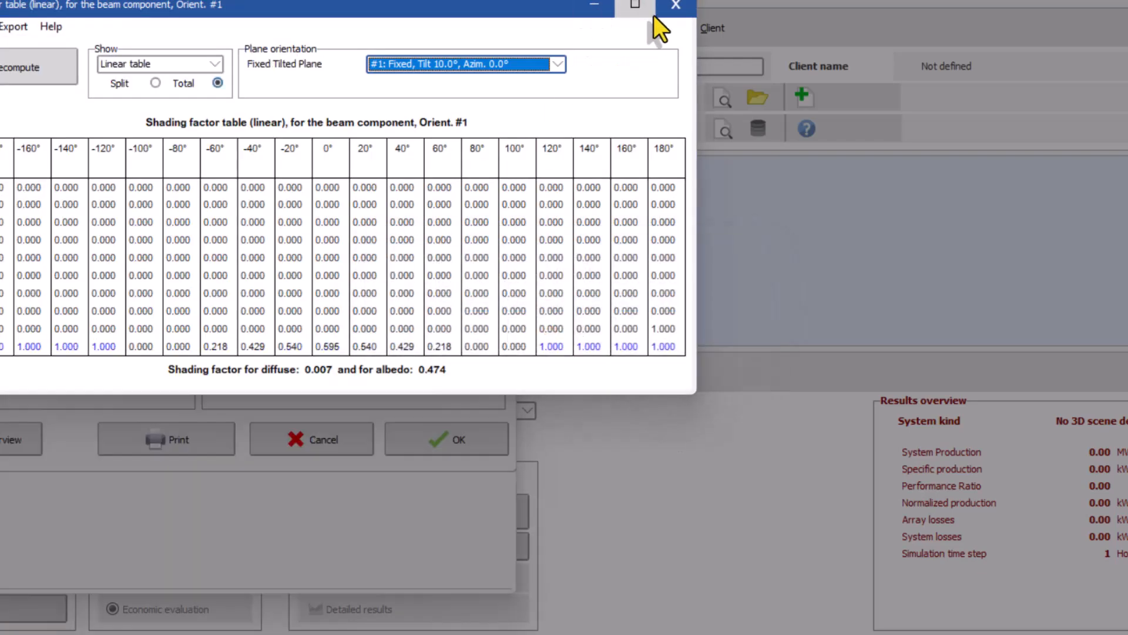
pyautogui.click(679, 2)
pyautogui.click(454, 444)
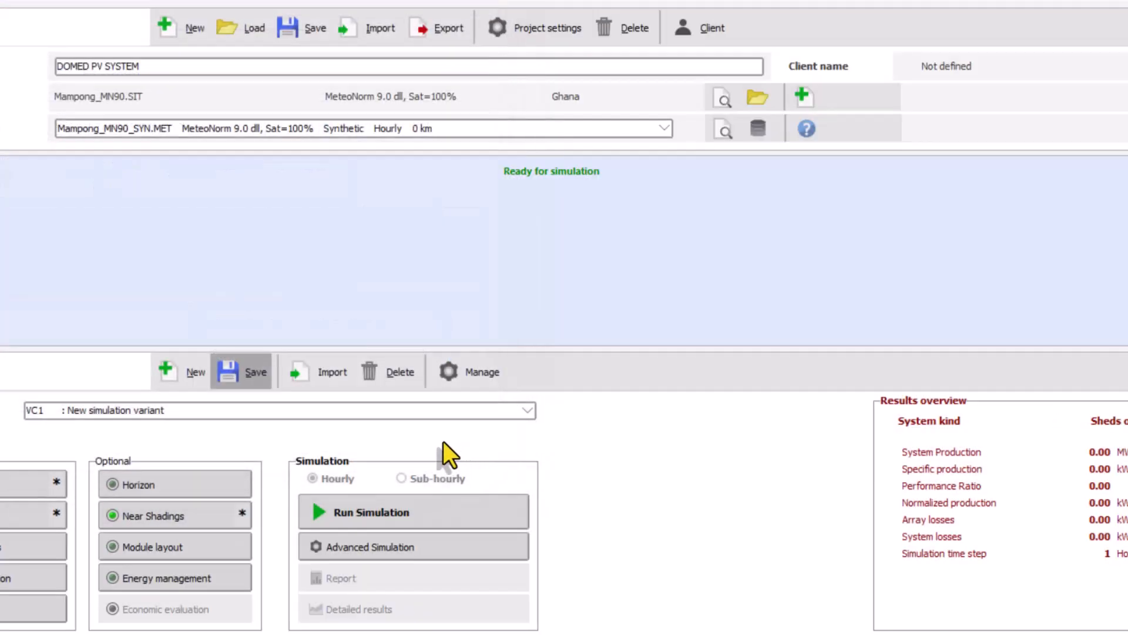
# Choose the unlimited sheds 2D-model for the system's bifacial definition with orientation #1.
pyautogui.click(7, 514)
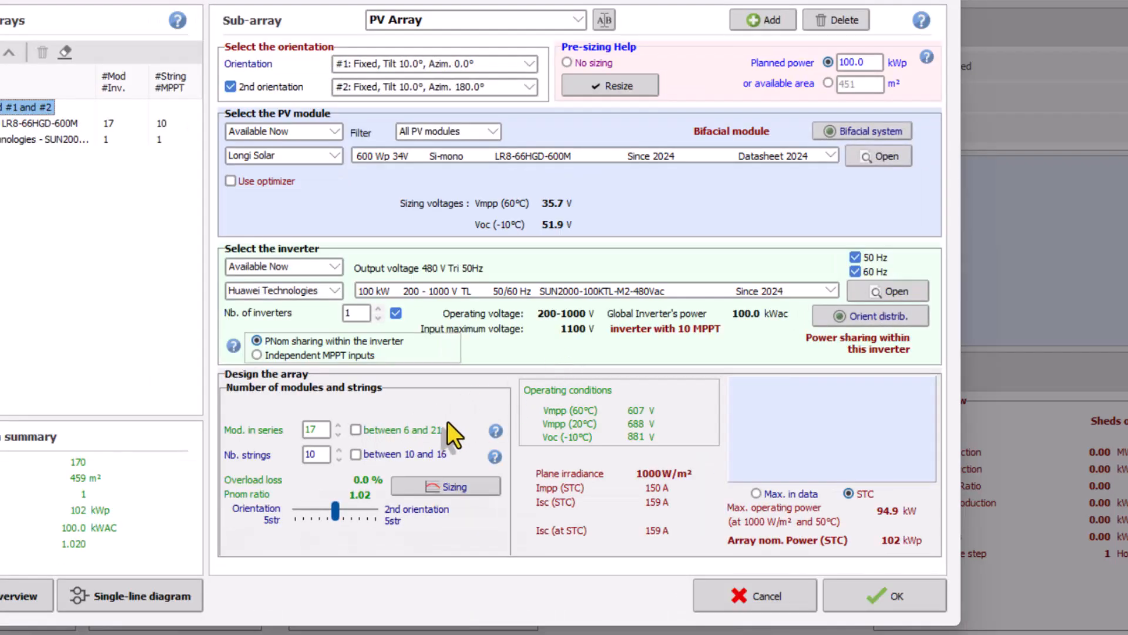
pyautogui.click(856, 131)
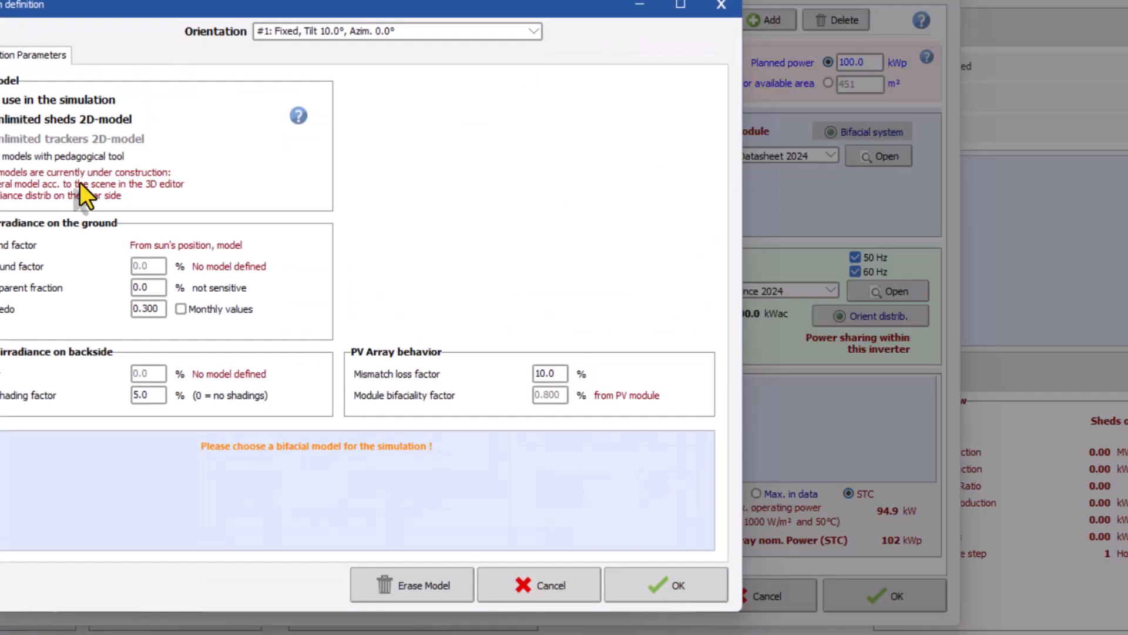
pyautogui.click(2, 119)
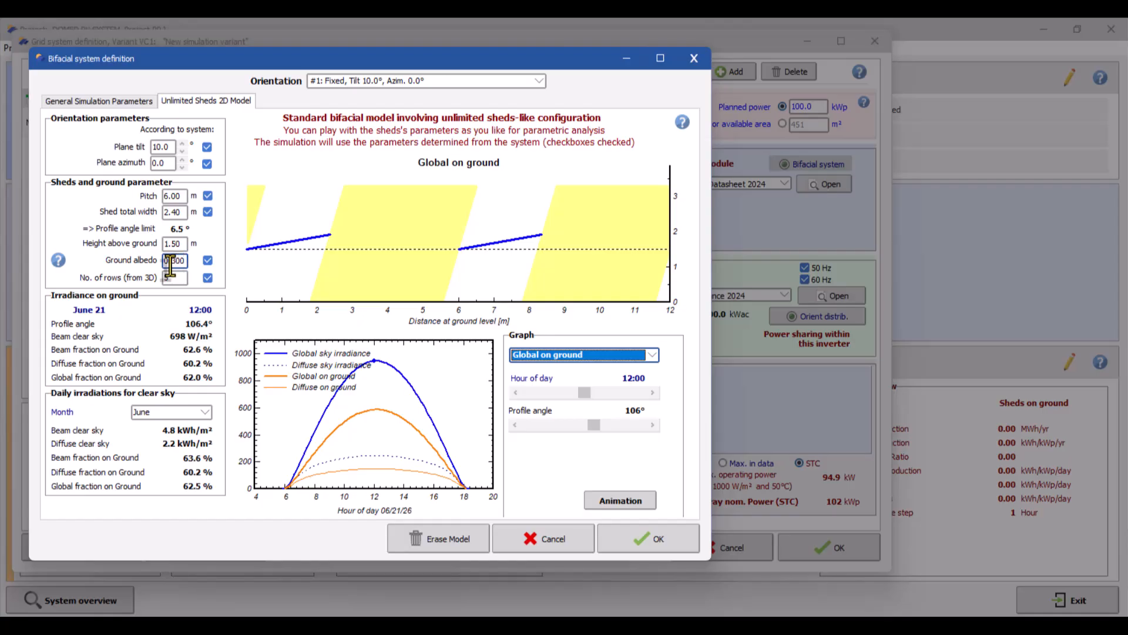
# Look up the usual albedo coefficients for different ground surfaces in the documentation.
pyautogui.click(57, 260)
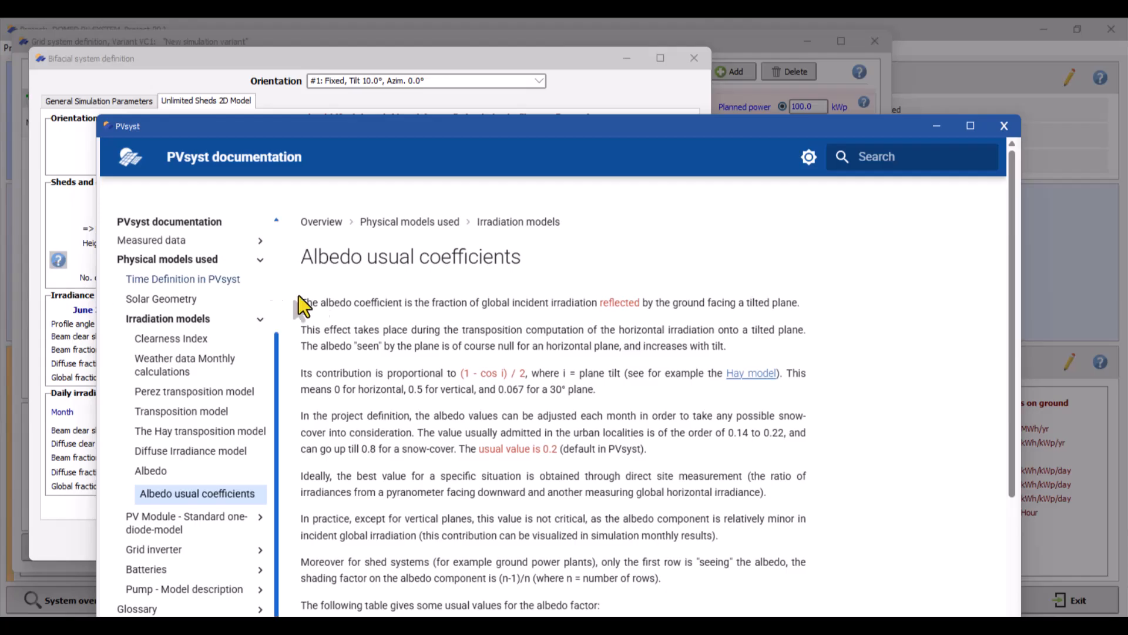
pyautogui.scroll(-8, 491, 274)
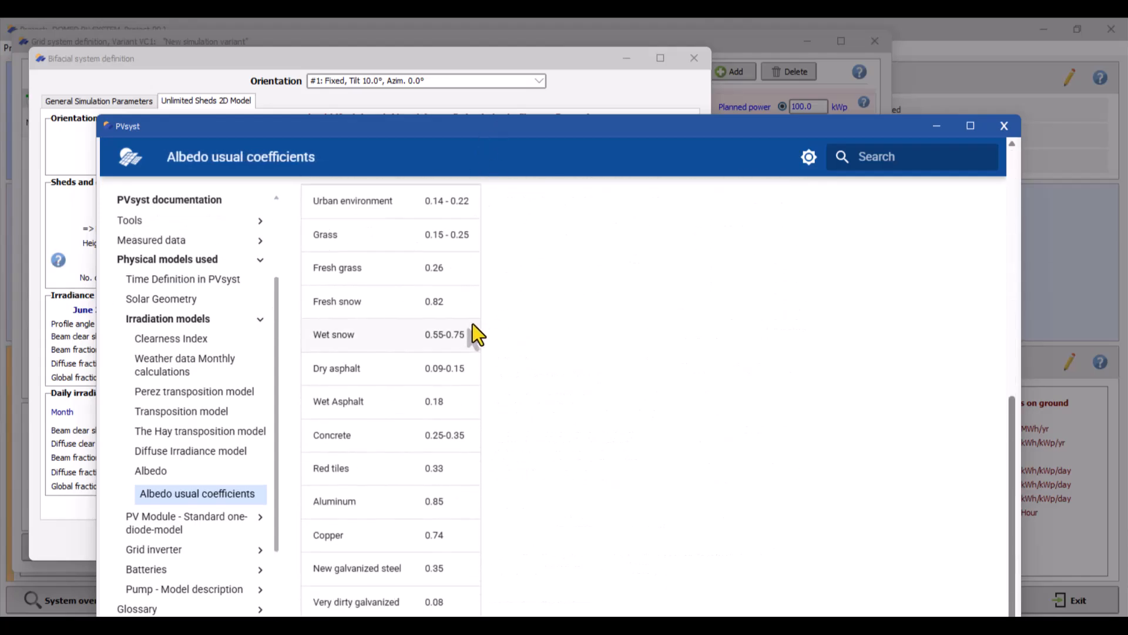
pyautogui.scroll(1, 418, 319)
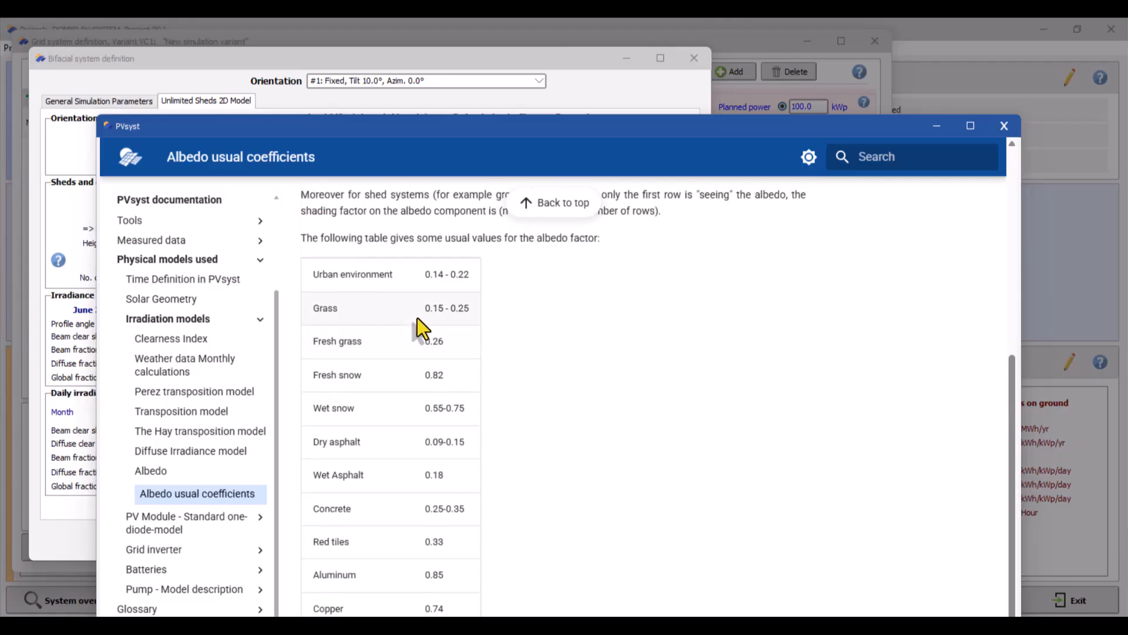
pyautogui.scroll(-1, 417, 318)
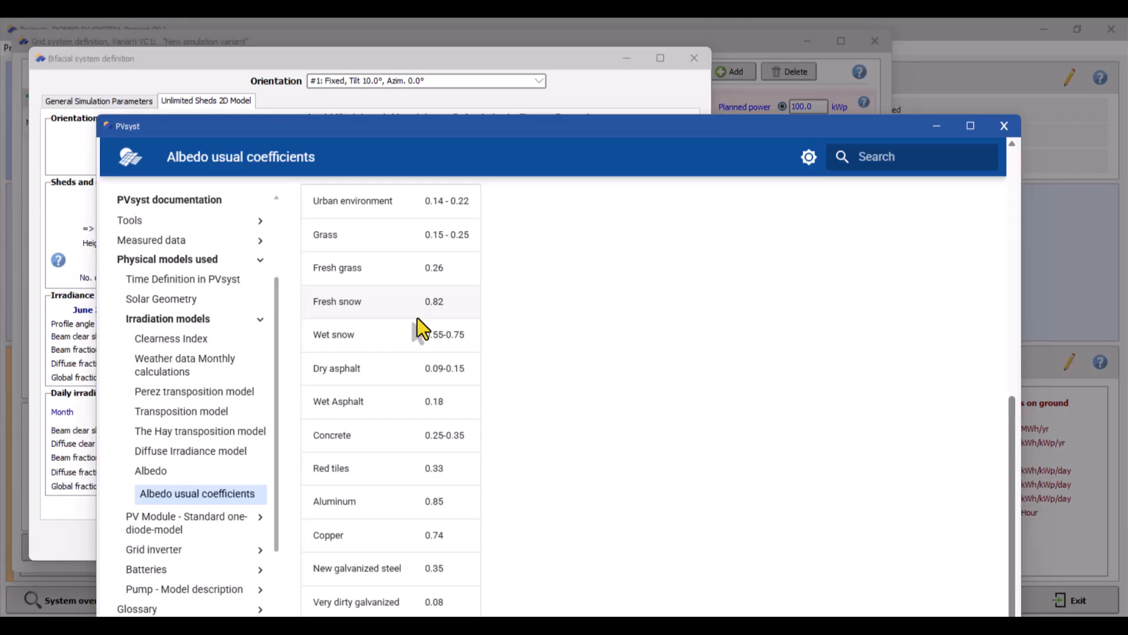
pyautogui.scroll(1, 417, 318)
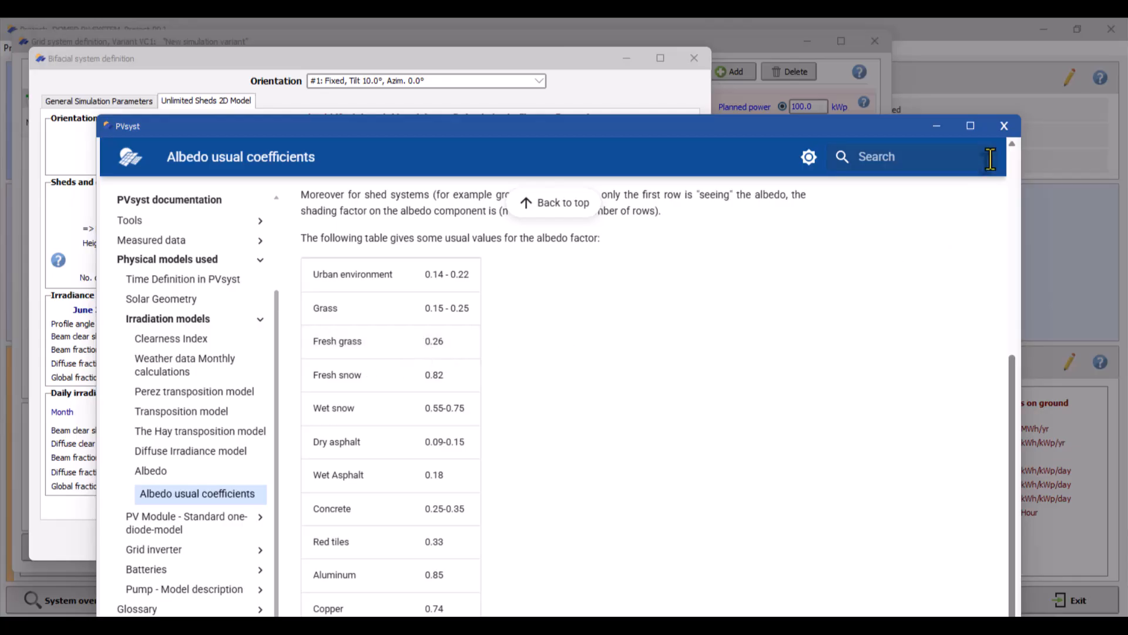
pyautogui.click(1003, 126)
# Set the bifacial model's ground albedo to 0.260 and accept the bifacial and system definitions.
pyautogui.doubleClick(176, 260)
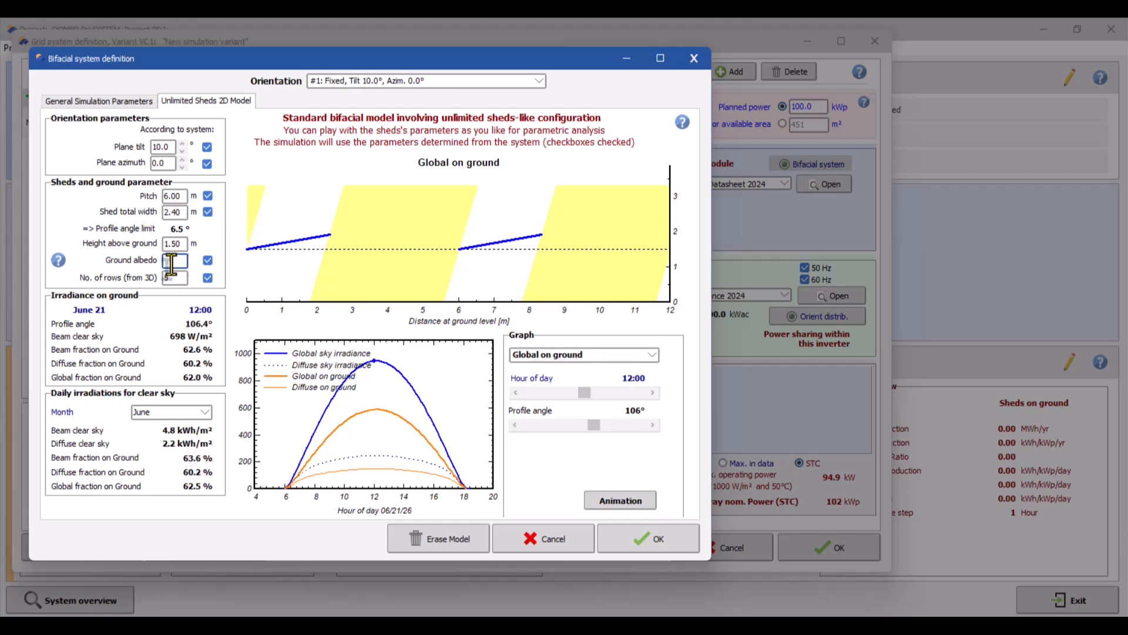
pyautogui.write('0.260')
pyautogui.click(658, 542)
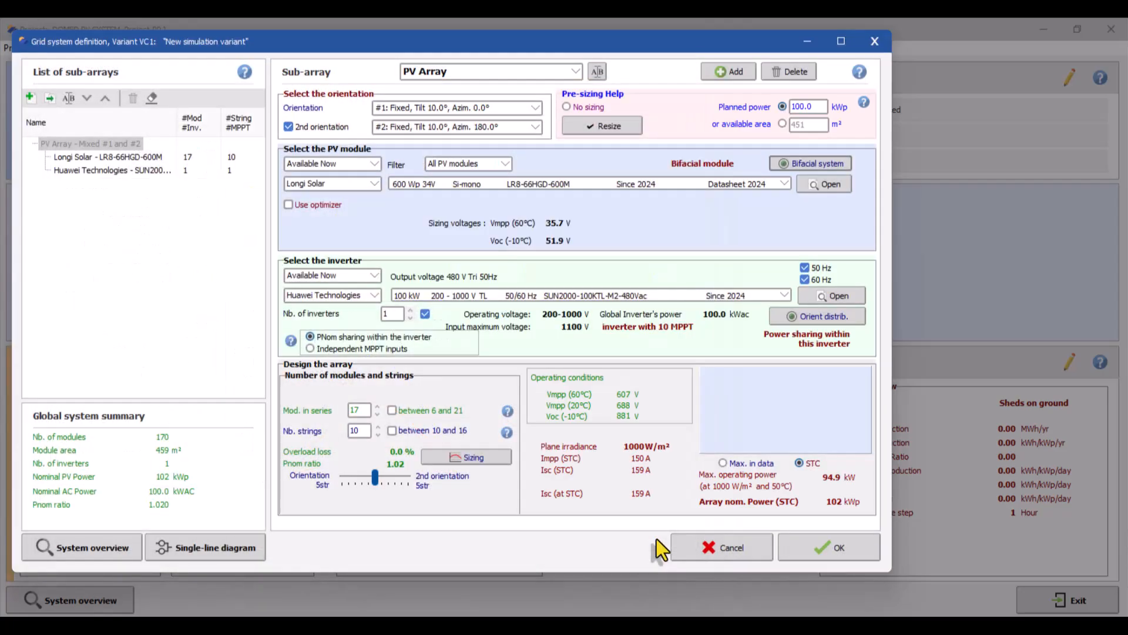
pyautogui.click(830, 549)
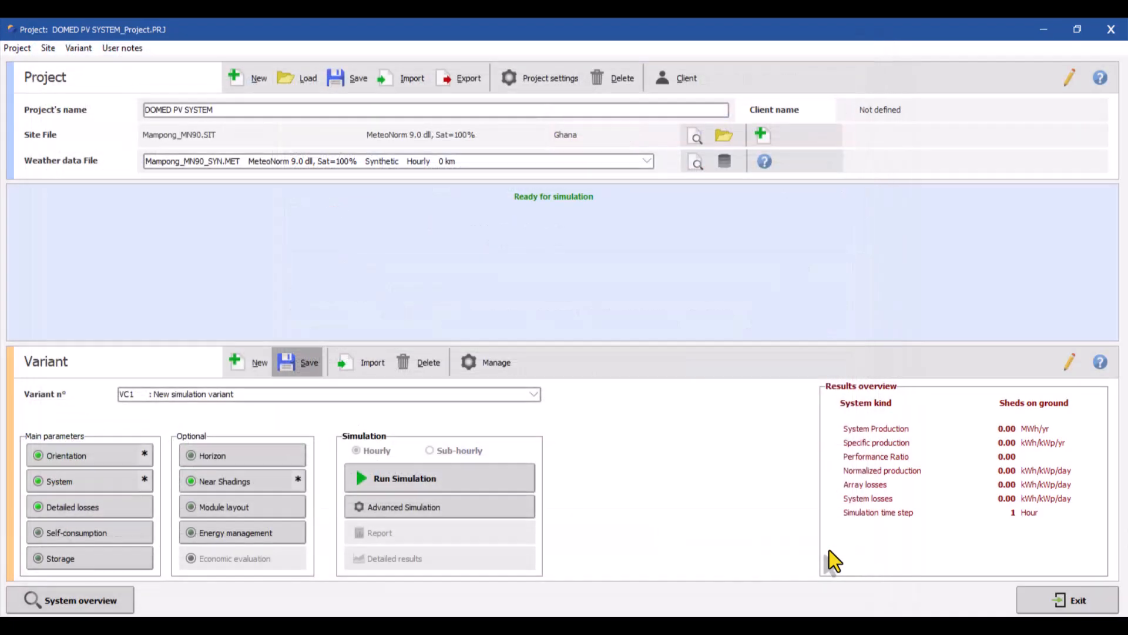
# Run the simulation of variant VC1, then close its results and save the variant.
pyautogui.click(456, 481)
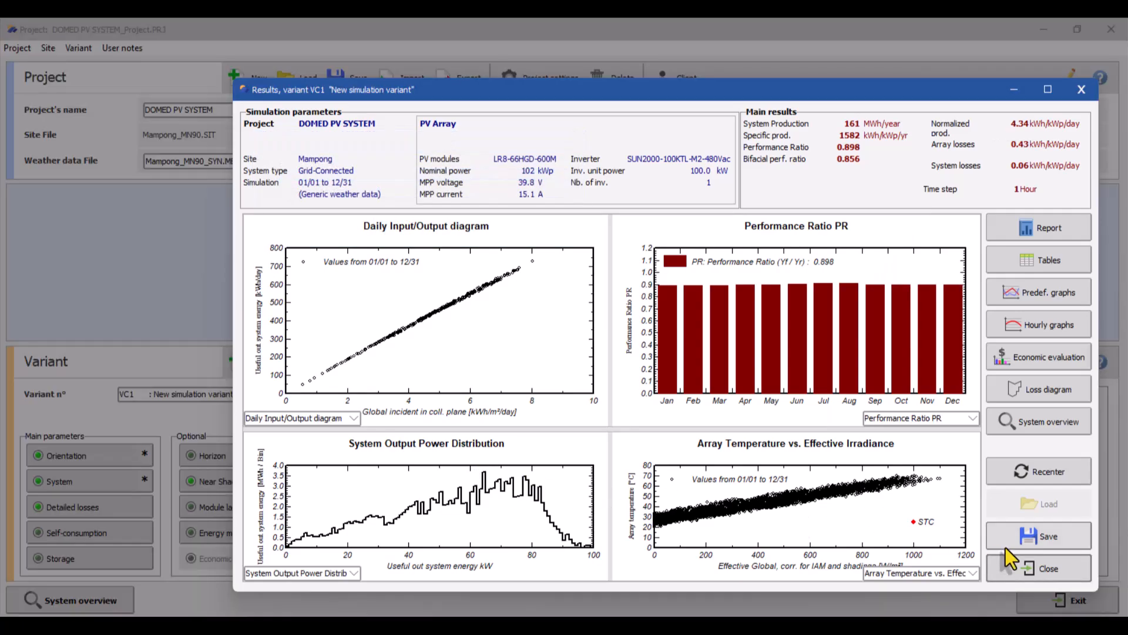
pyautogui.click(1045, 573)
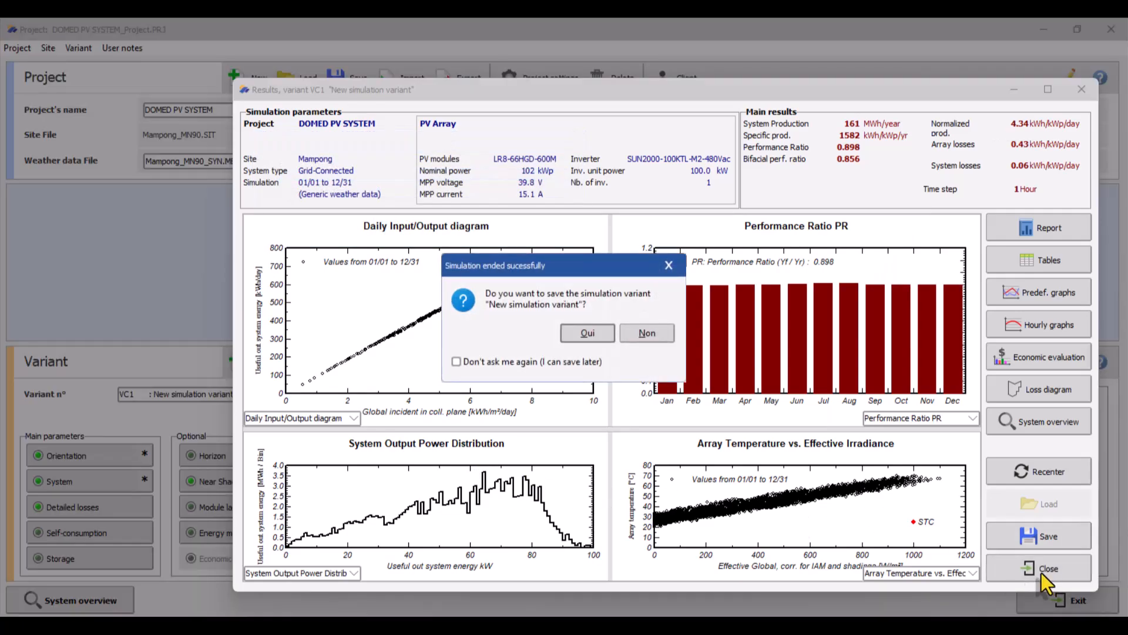
pyautogui.click(590, 340)
pyautogui.click(453, 376)
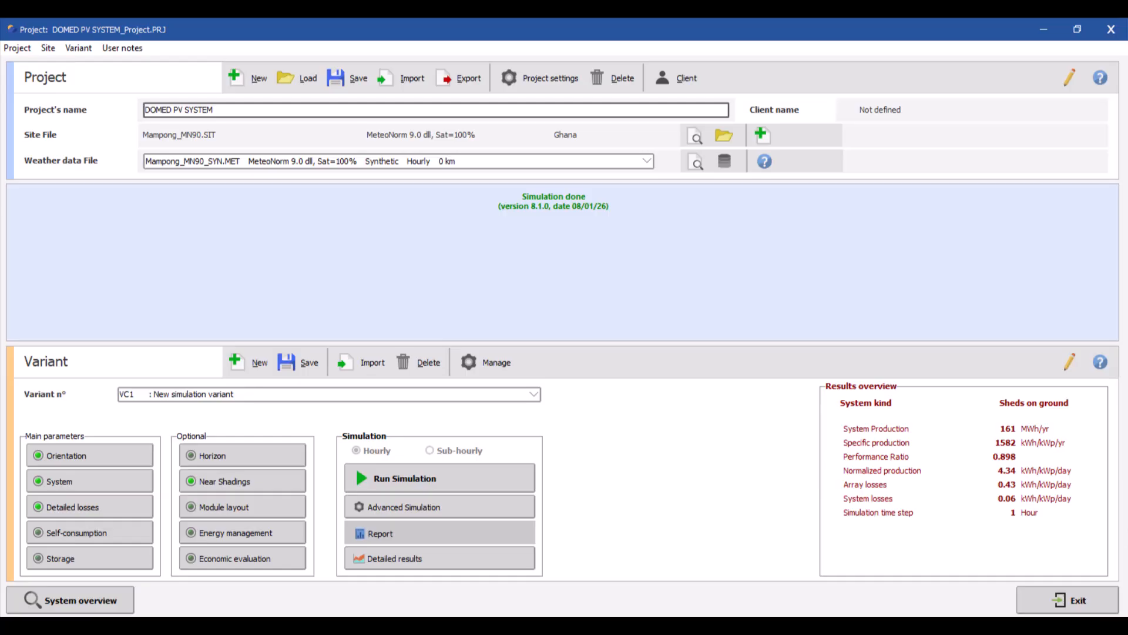
# Open the simulation report and review its pages from the cover to the single-line diagram.
pyautogui.click(391, 527)
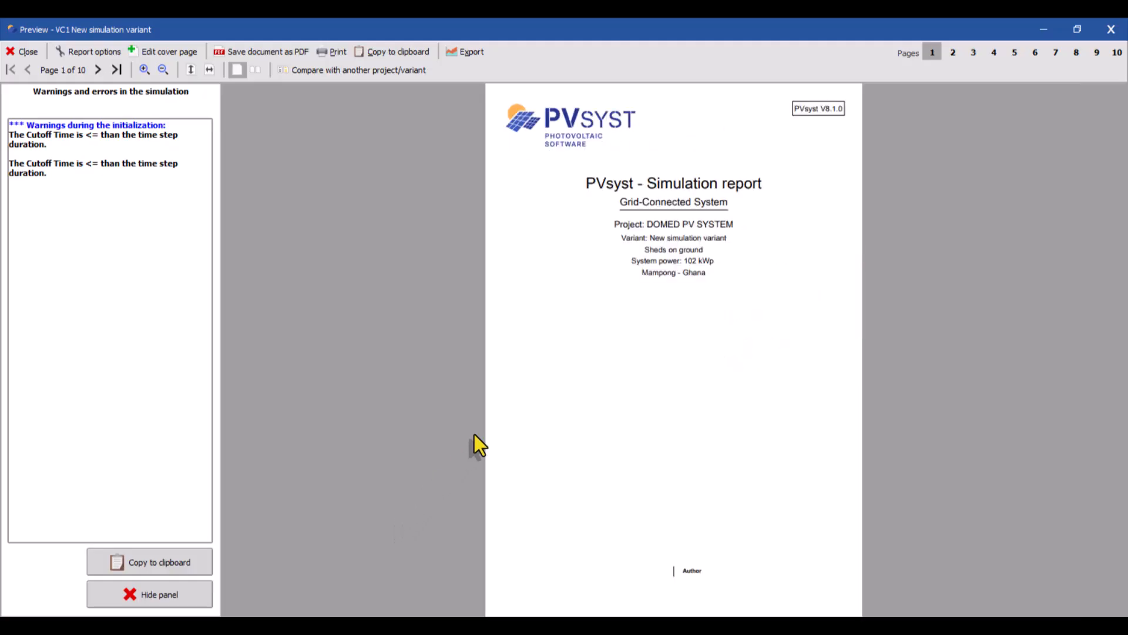
pyautogui.scroll(-4, 618, 345)
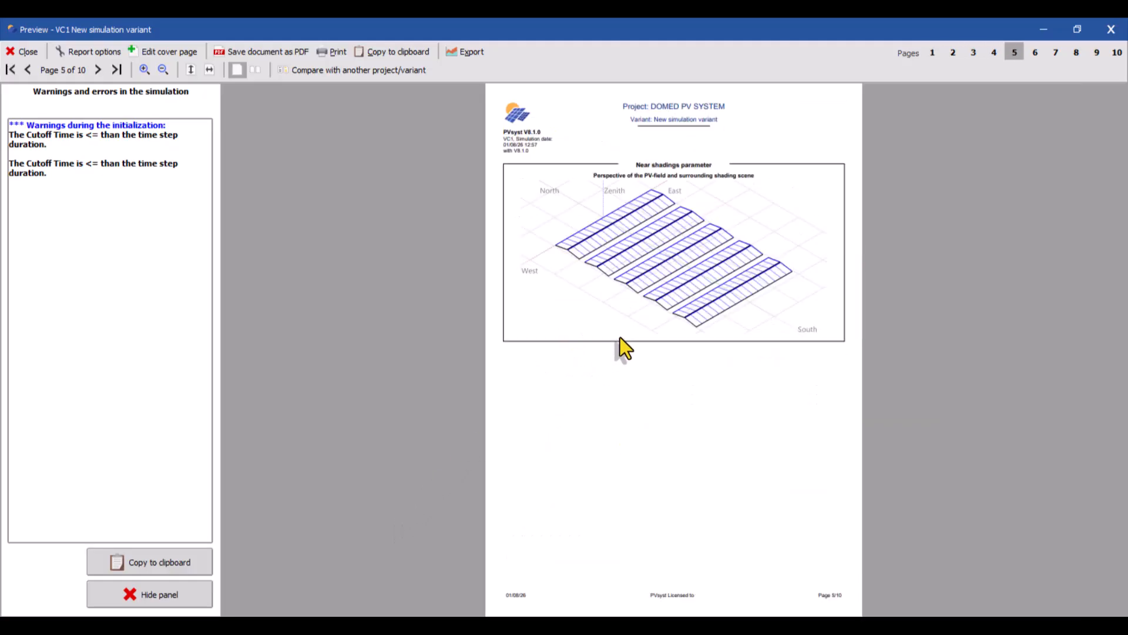
pyautogui.scroll(-5, 620, 338)
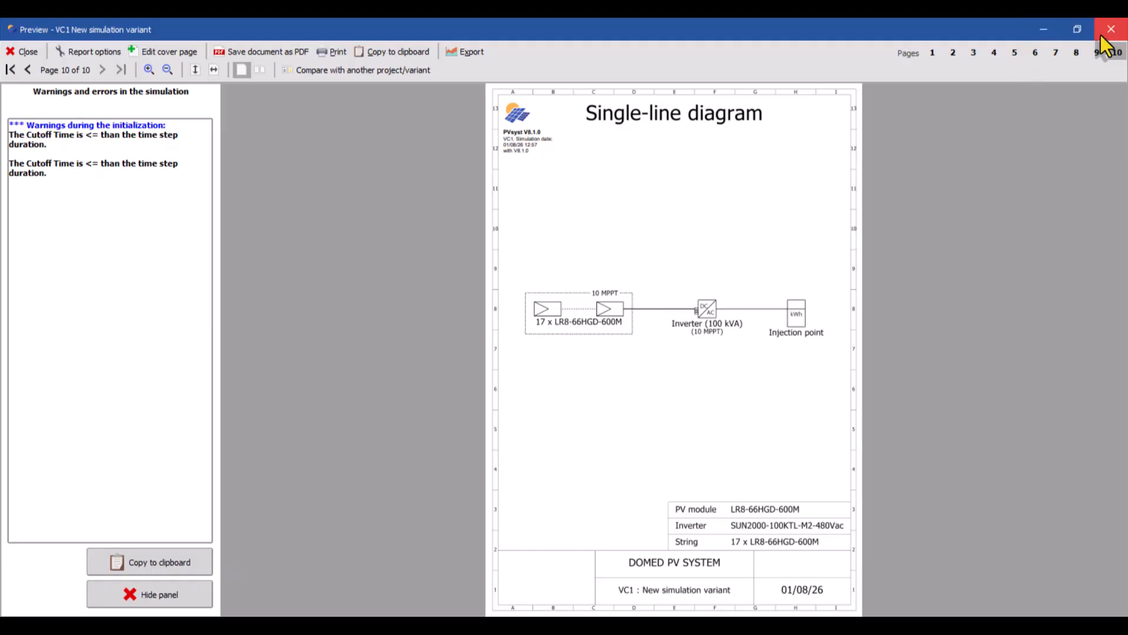
pyautogui.scroll(8, 699, 270)
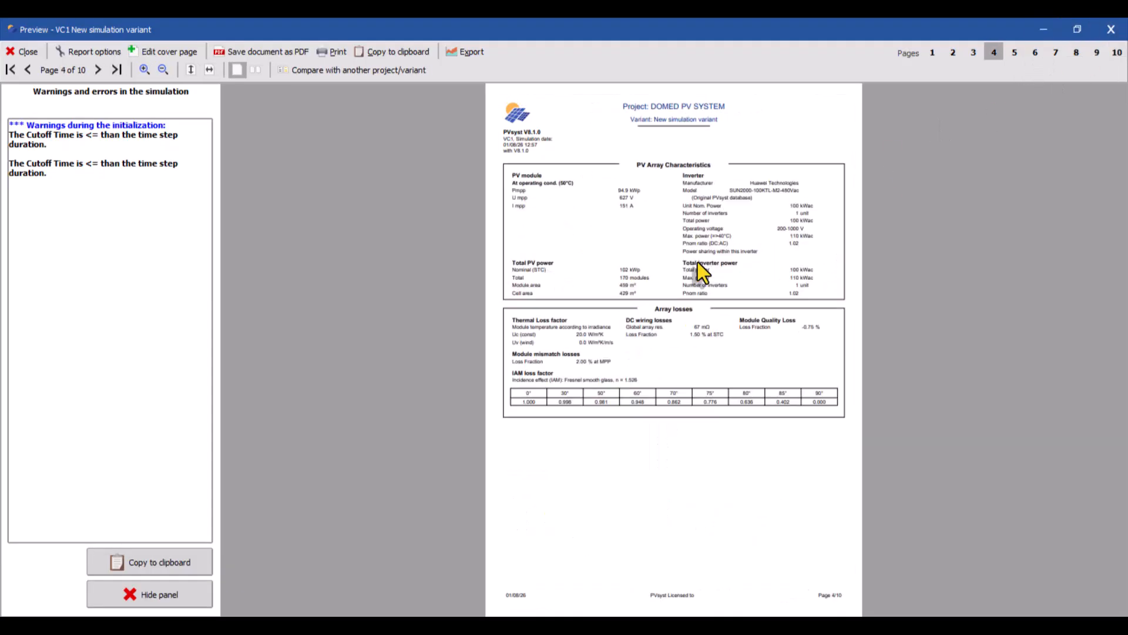
pyautogui.scroll(1, 699, 272)
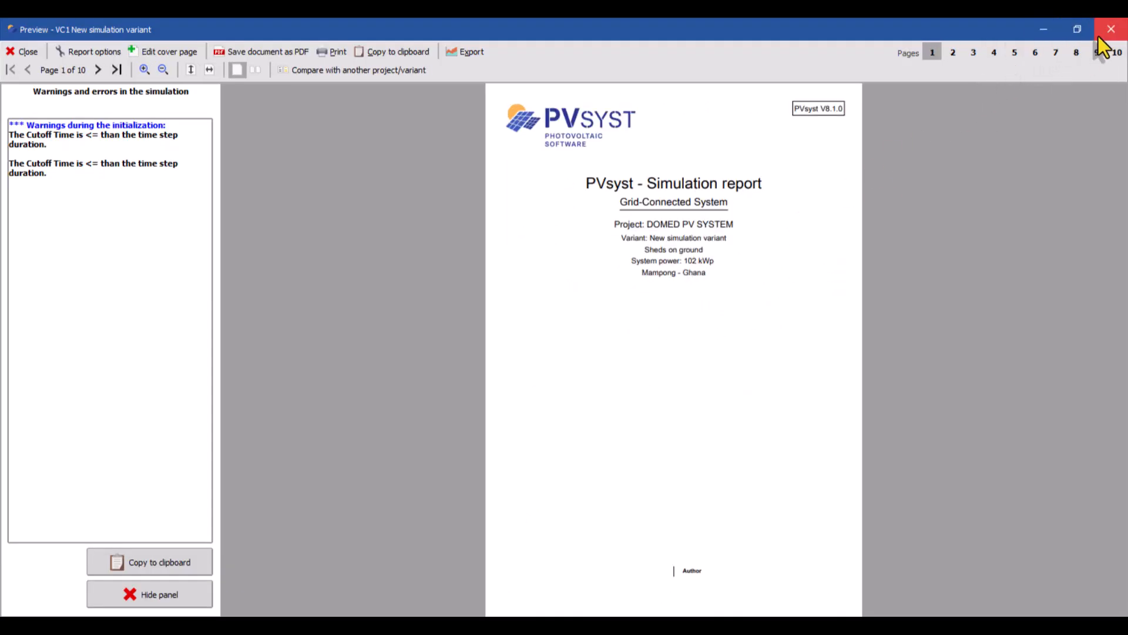